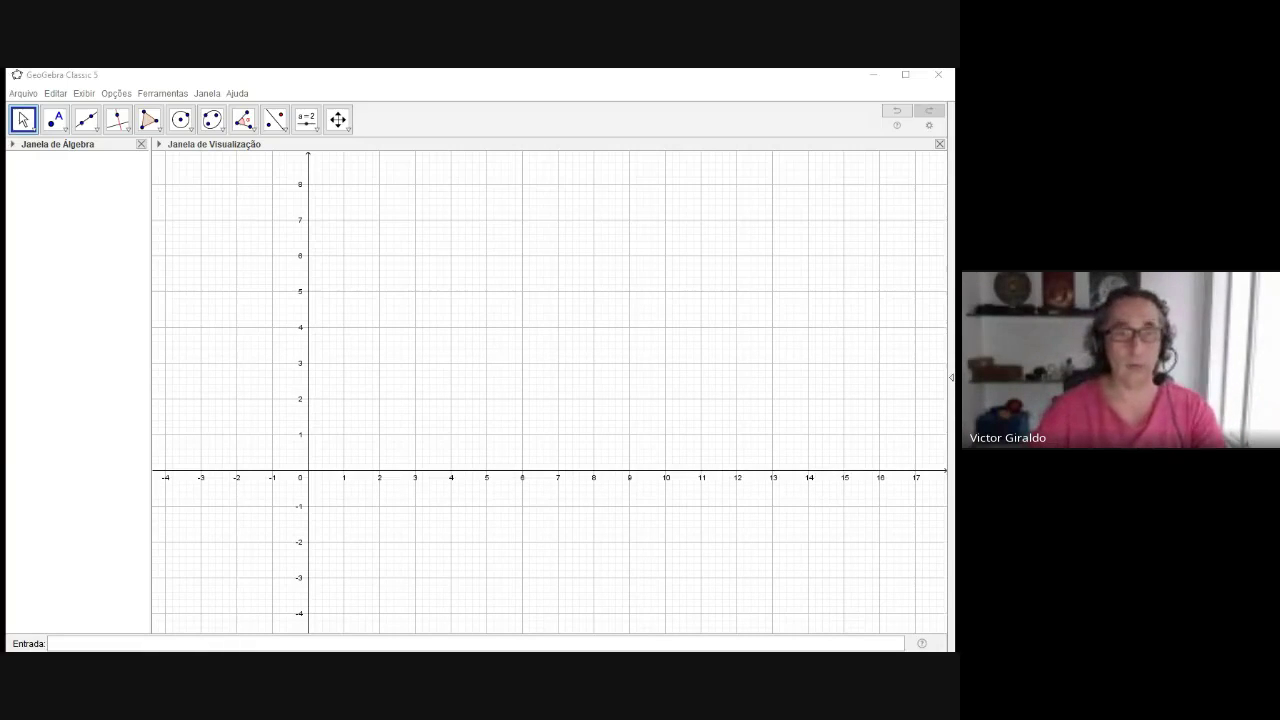
{"action": "key", "text": "alt+Tab"}
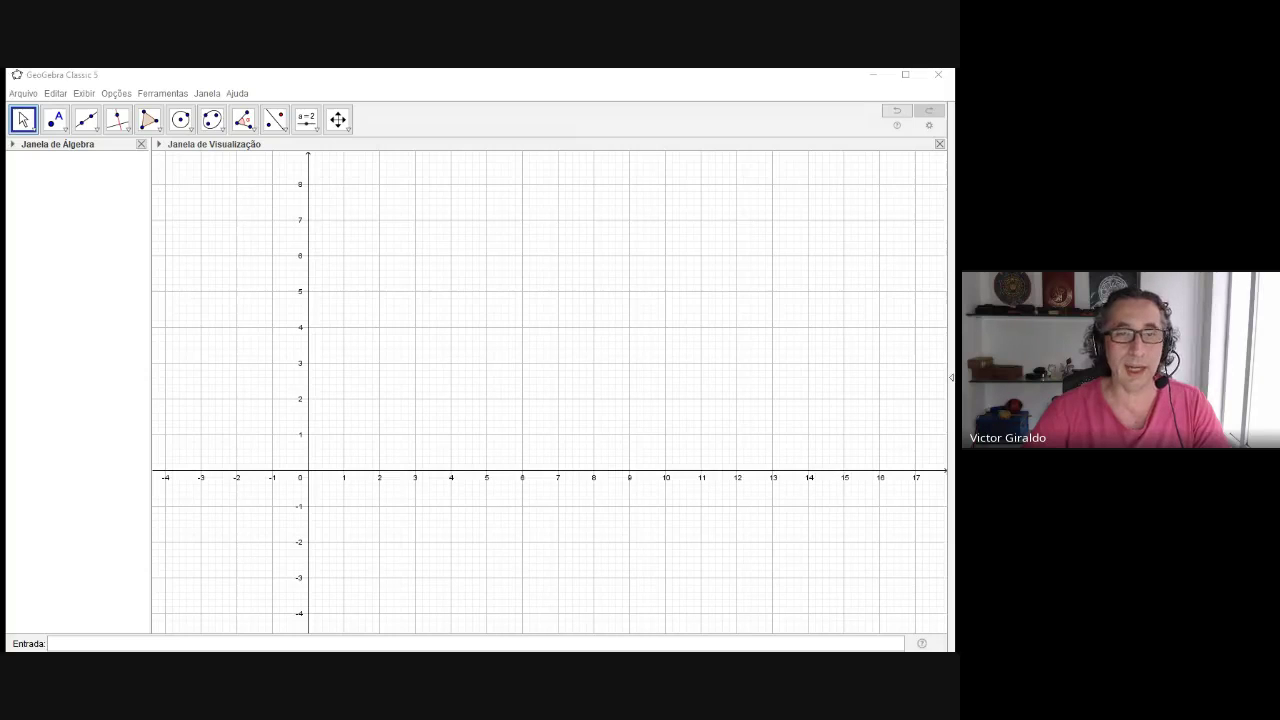
{"action": "key", "text": "alt+Tab"}
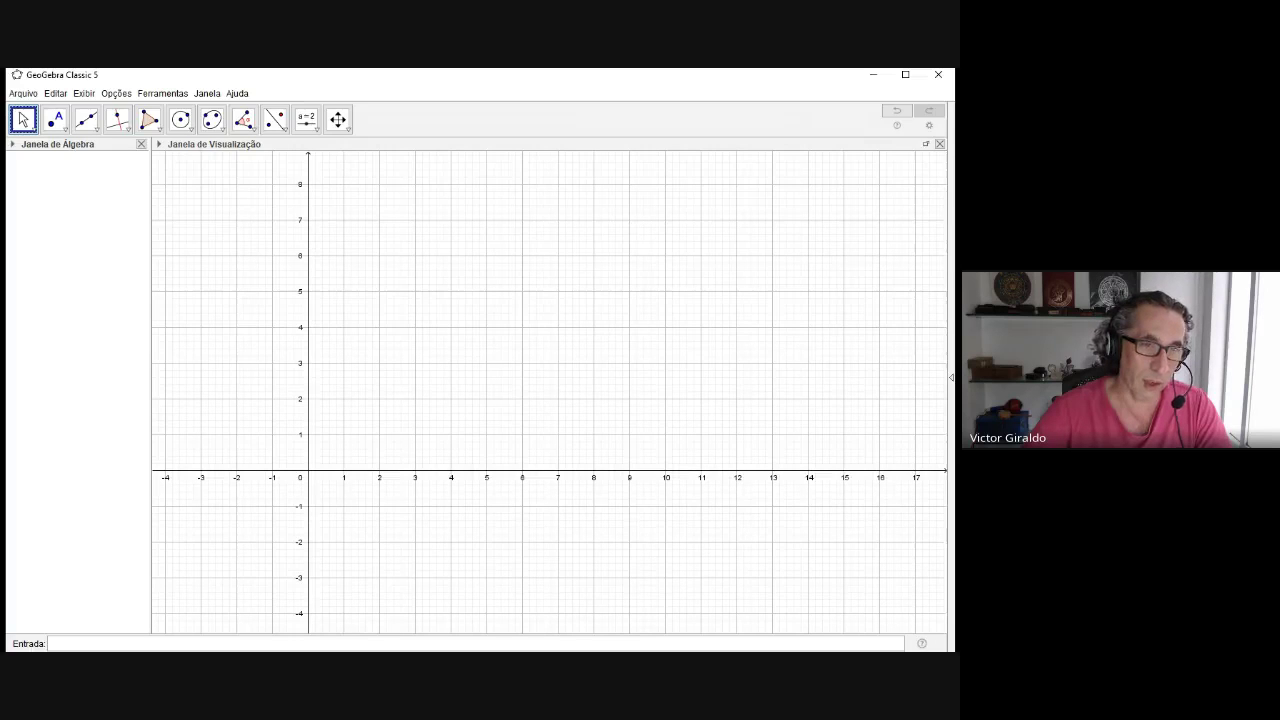
- Hide both the grid and the coordinate axes so that the graphics view is blank
{"action": "left_click", "coordinate": [159, 144]}
{"action": "left_click", "coordinate": [178, 159]}
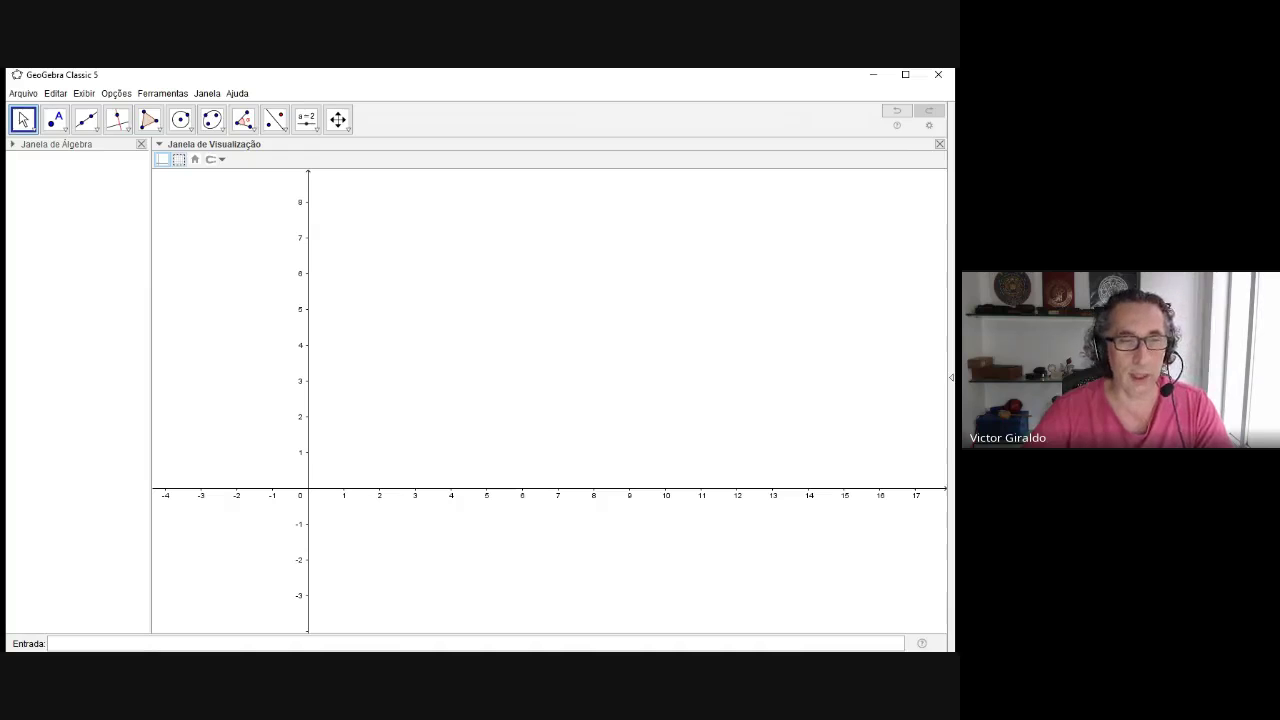
{"action": "left_click", "coordinate": [162, 159]}
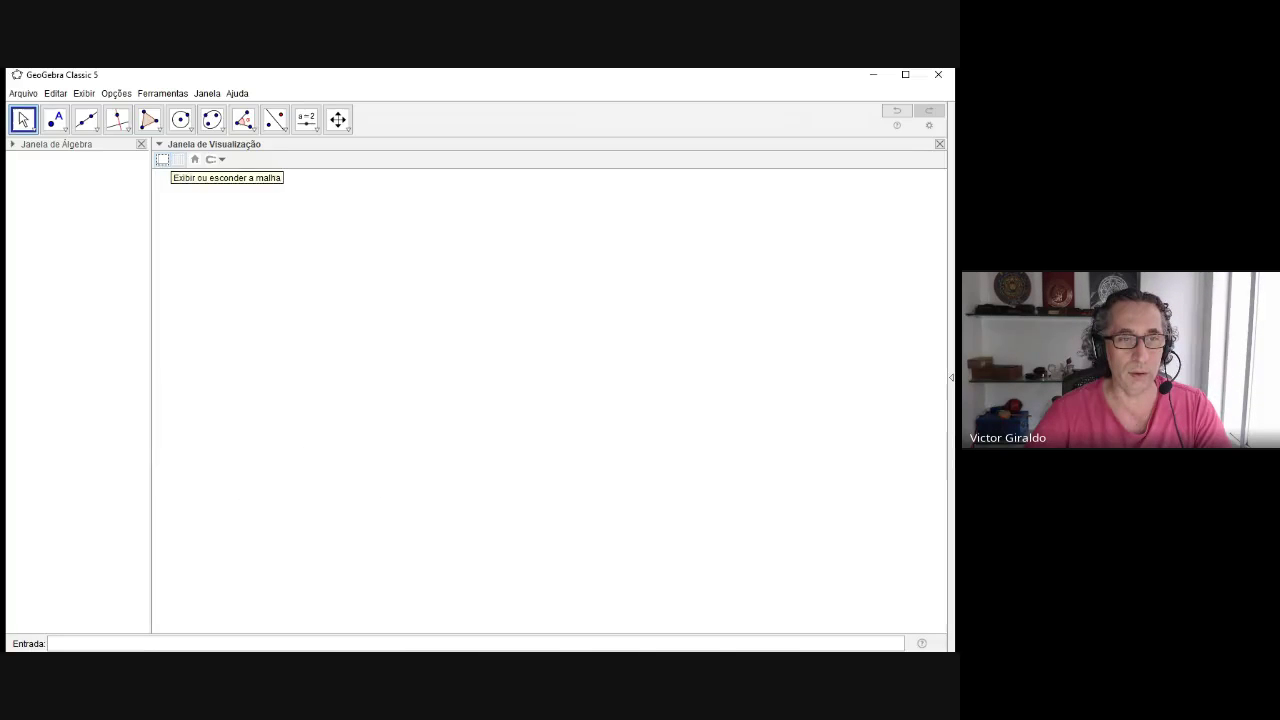
{"action": "left_click", "coordinate": [178, 159]}
{"action": "left_click", "coordinate": [178, 159]}
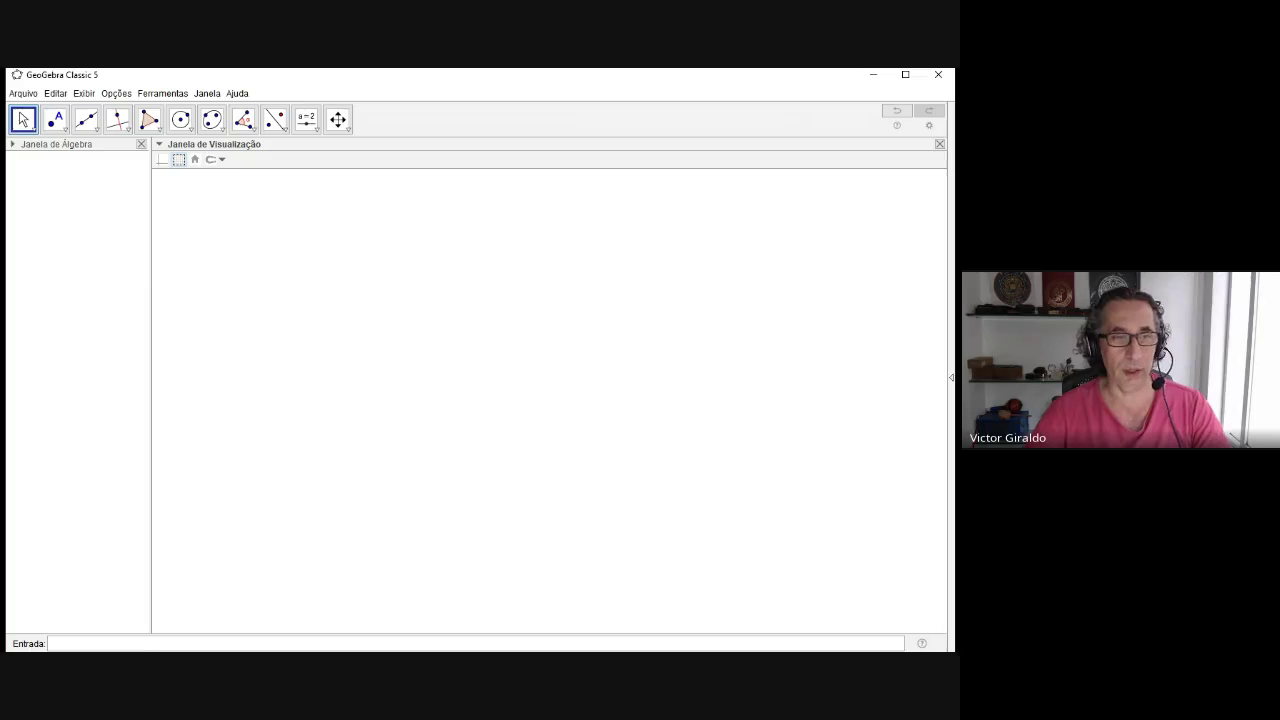
{"action": "left_click", "coordinate": [162, 159]}
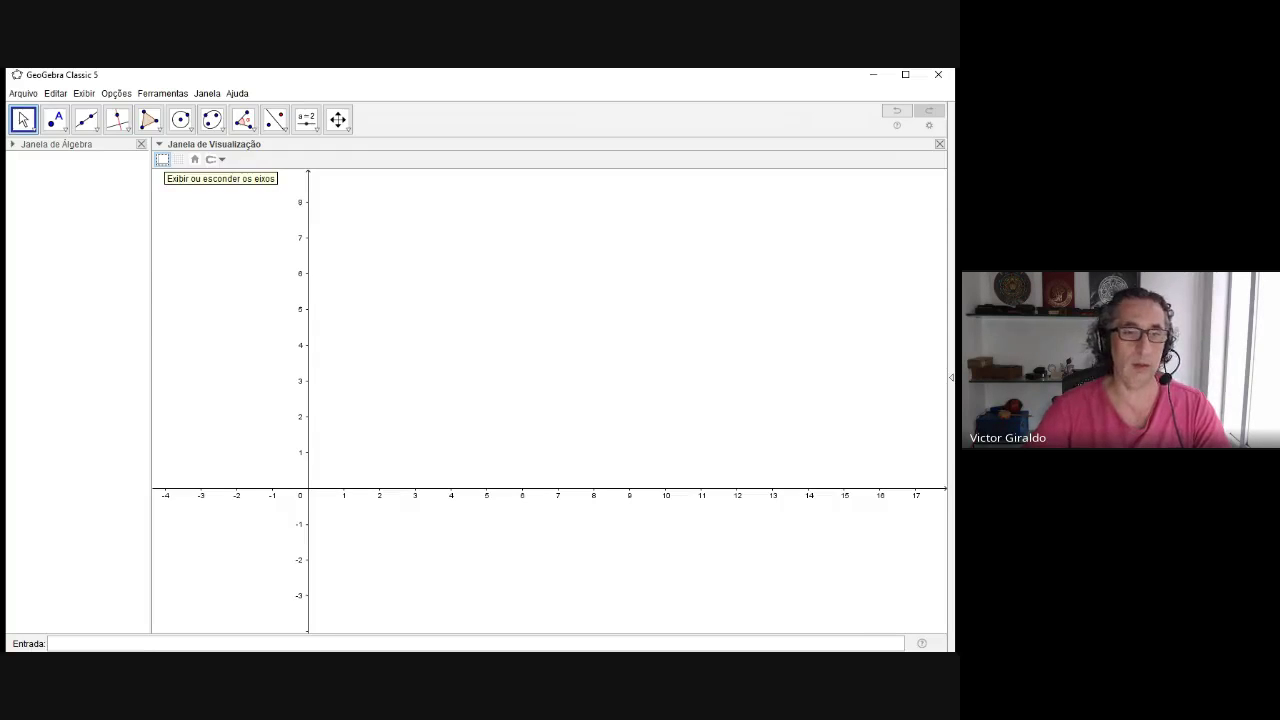
{"action": "left_click", "coordinate": [162, 159]}
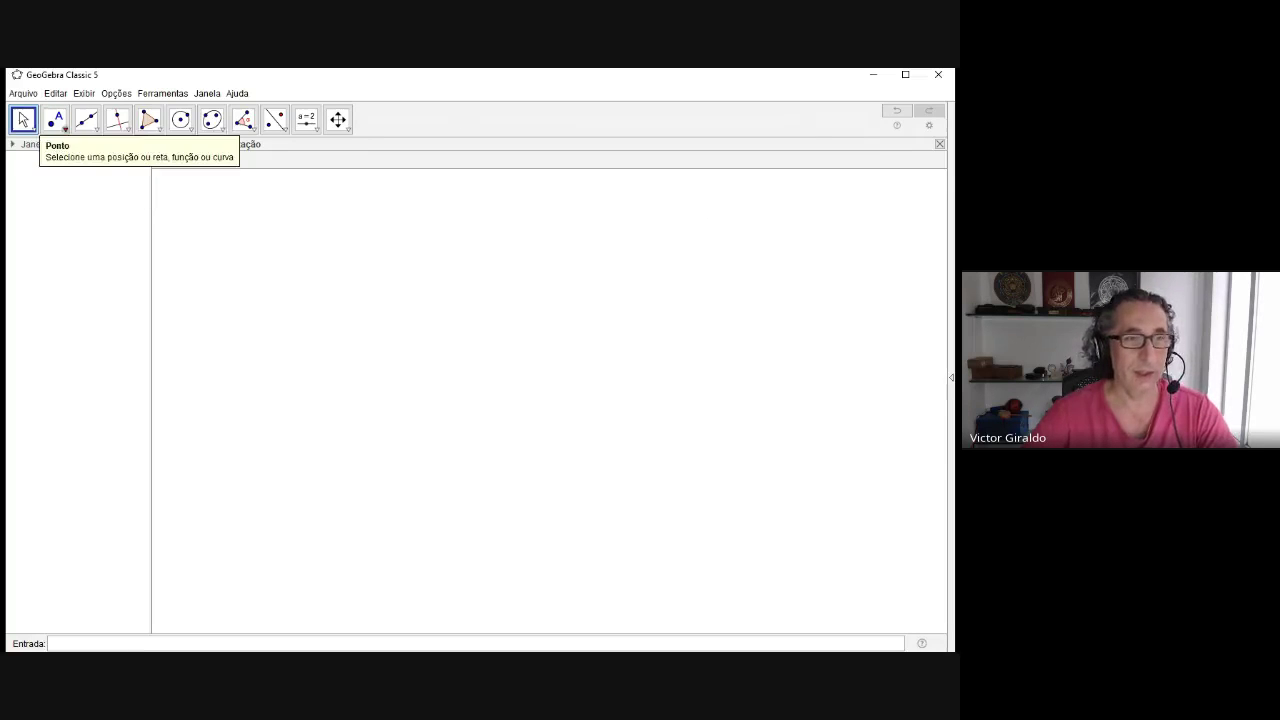
- Create a free point in the empty graphics view and move it around, leaving it at about (5.18, 1.16)
{"action": "left_click", "coordinate": [55, 120]}
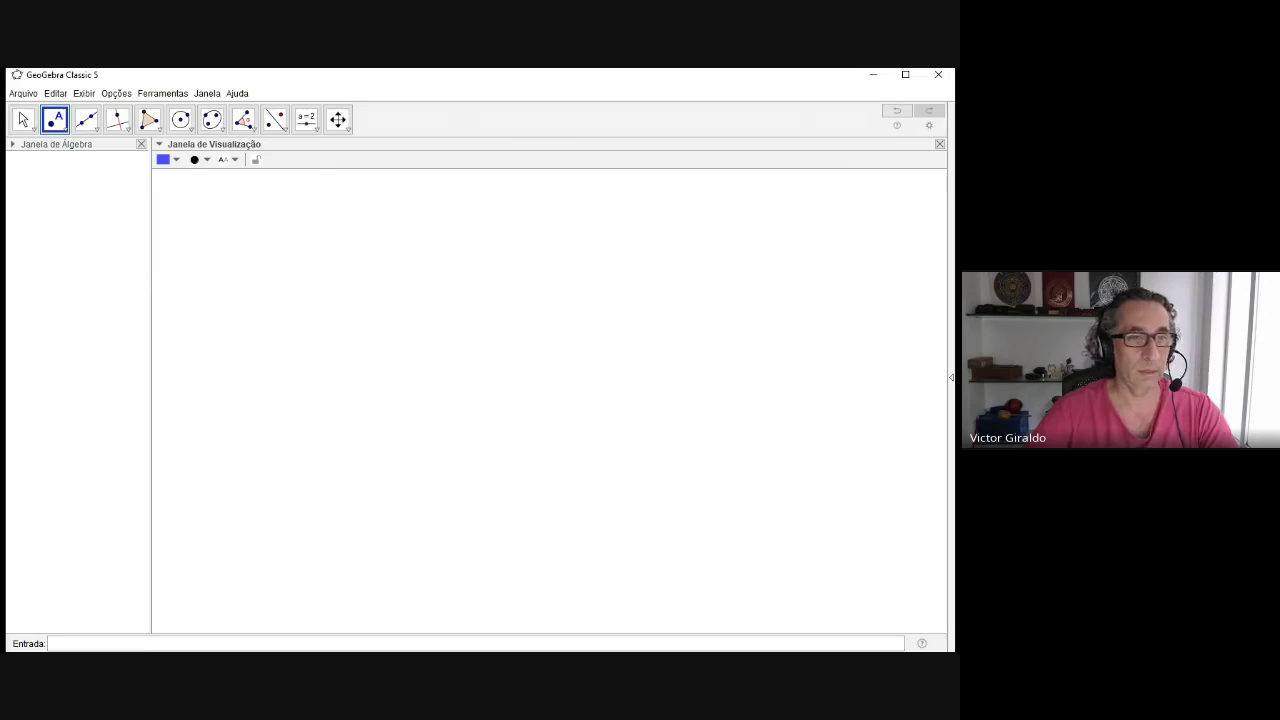
{"action": "left_click", "coordinate": [497, 404]}
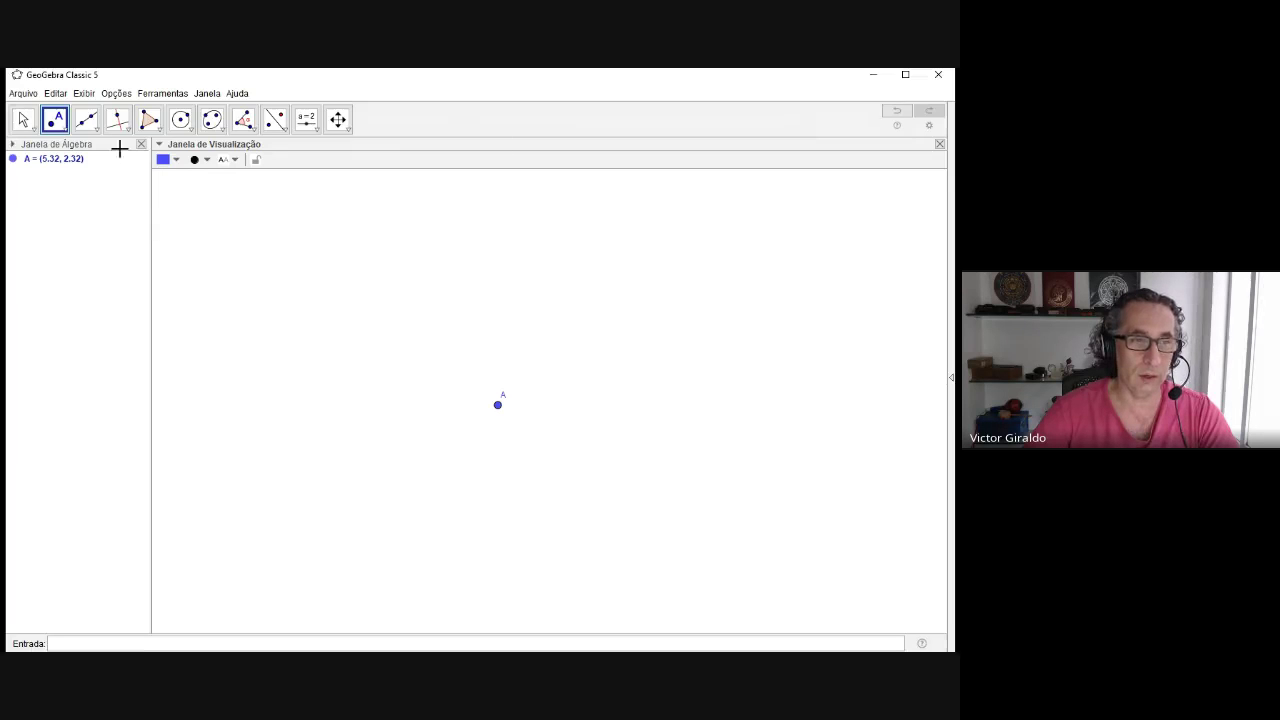
{"action": "left_click", "coordinate": [23, 119]}
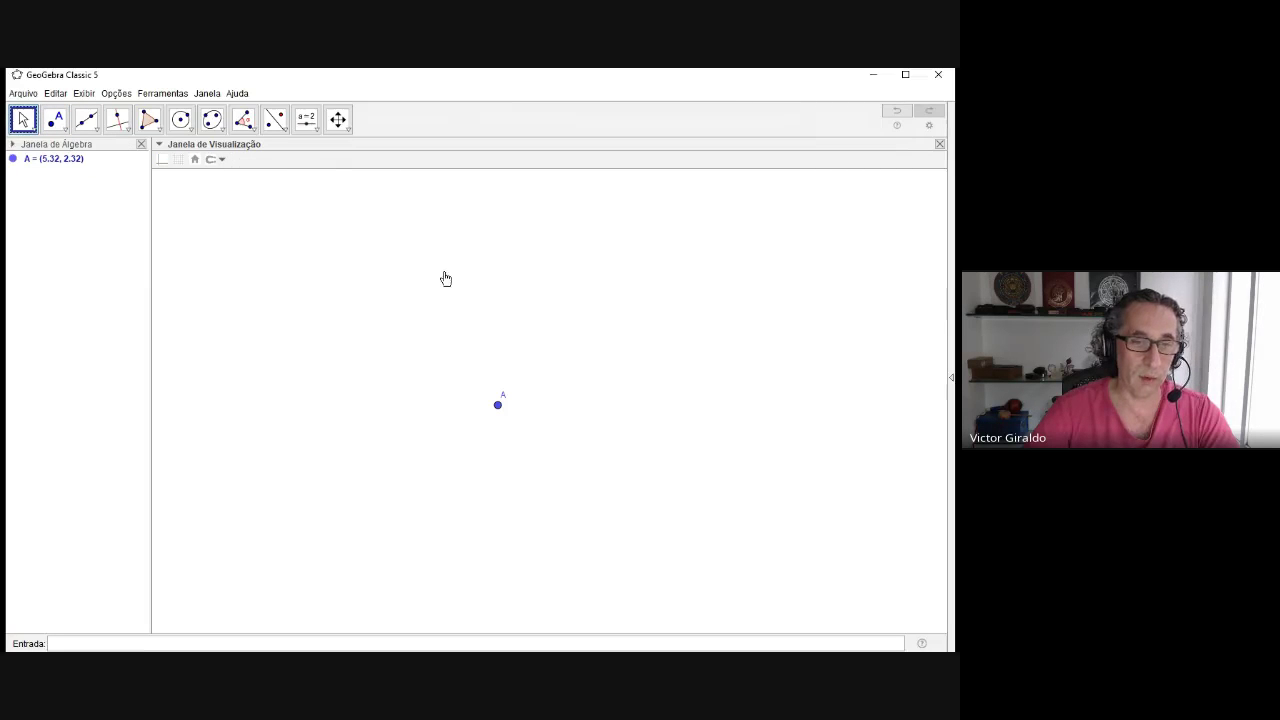
{"action": "left_click_drag", "start_coordinate": [443, 277], "coordinate": [515, 296]}
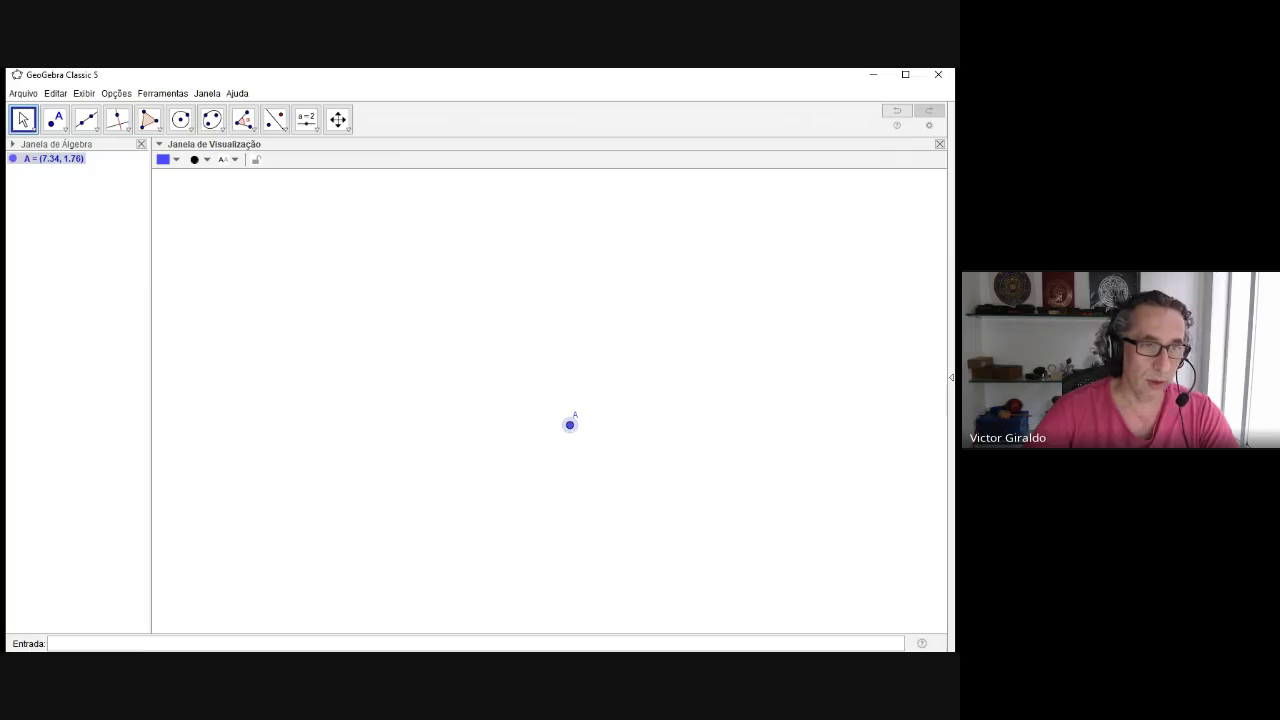
{"action": "left_click_drag", "start_coordinate": [511, 297], "coordinate": [419, 296]}
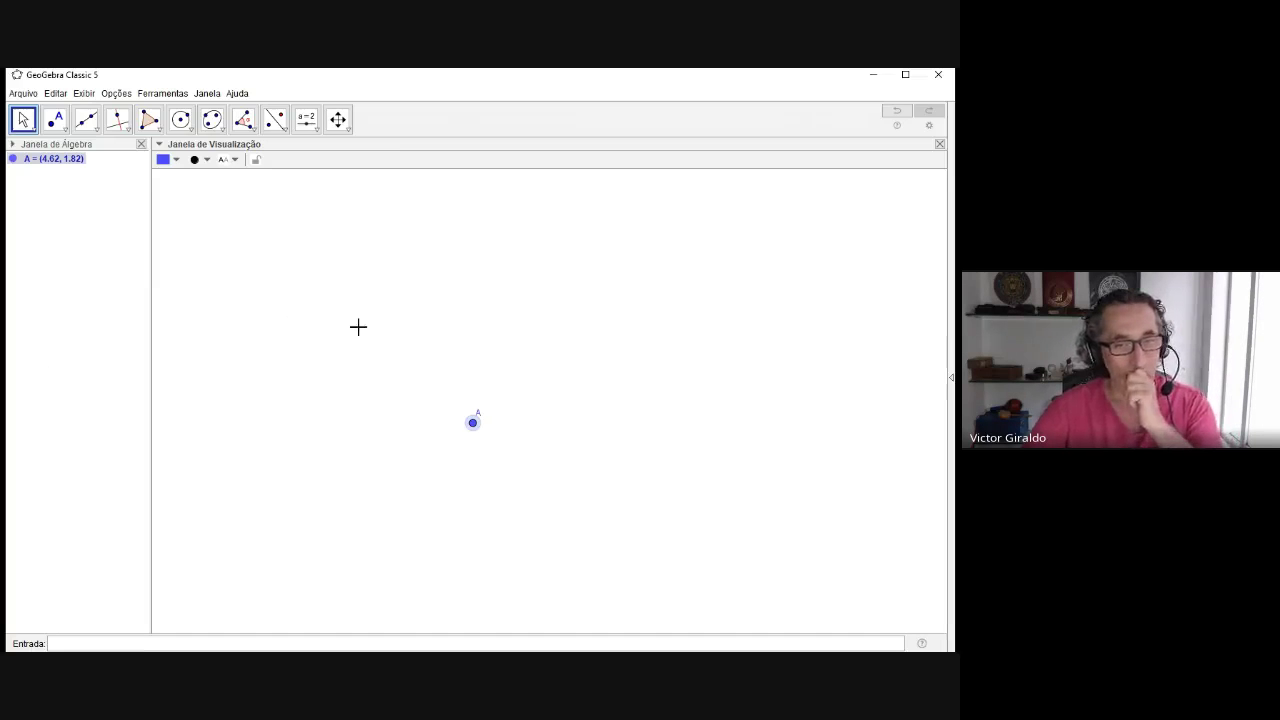
{"action": "left_click_drag", "start_coordinate": [417, 294], "coordinate": [437, 314]}
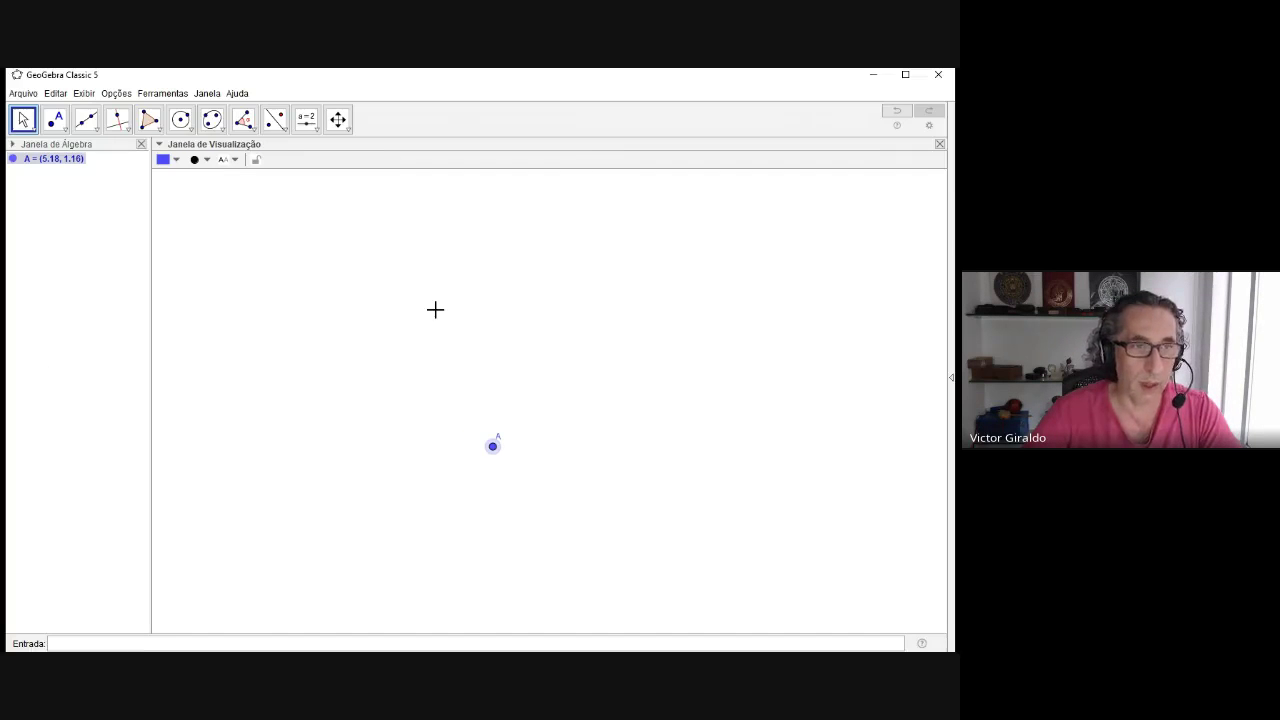
- Draw a line through two new points at about (-0.44, 2.22) and (3.74, 5.76), above point A
{"action": "left_click", "coordinate": [93, 125]}
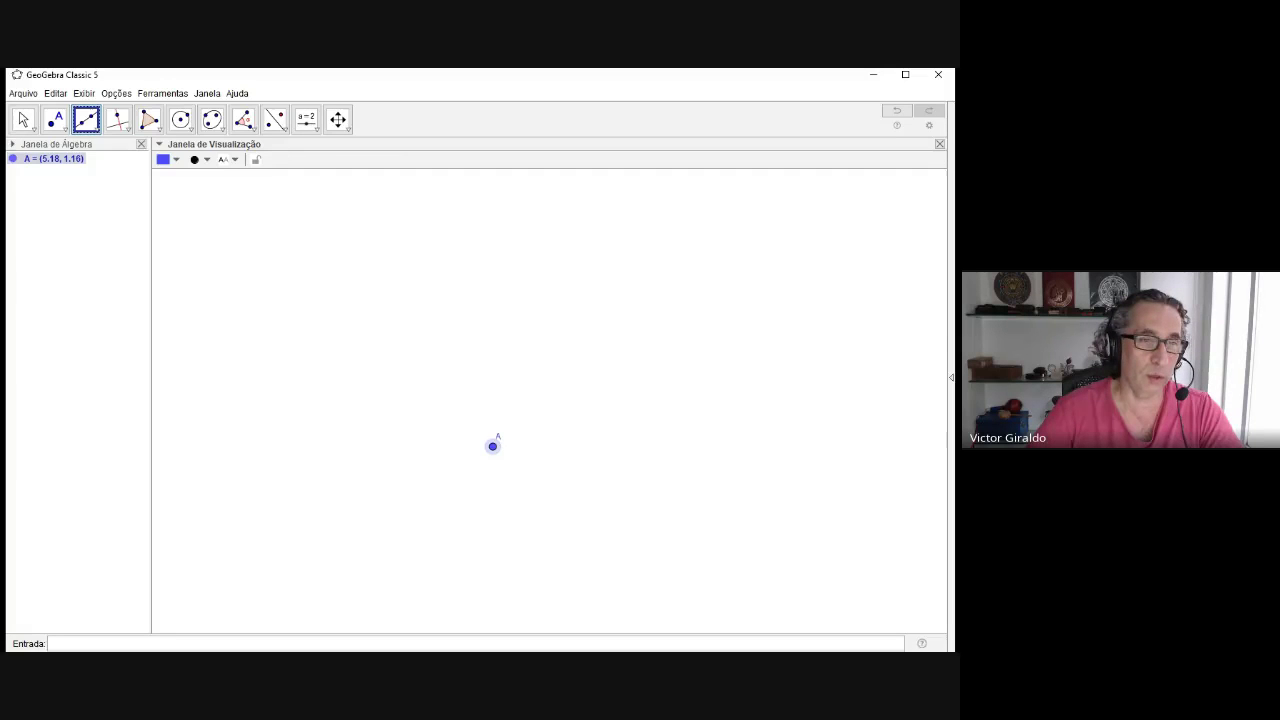
{"action": "left_click", "coordinate": [87, 120]}
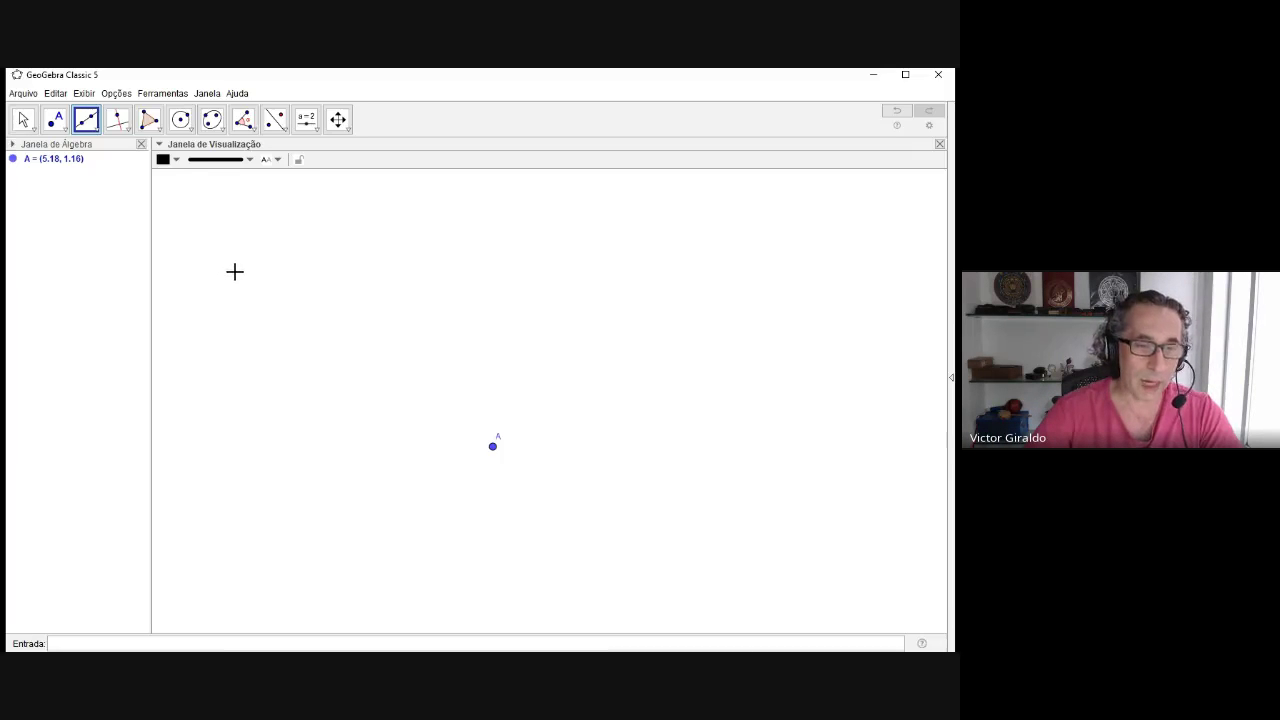
{"action": "left_click", "coordinate": [292, 408]}
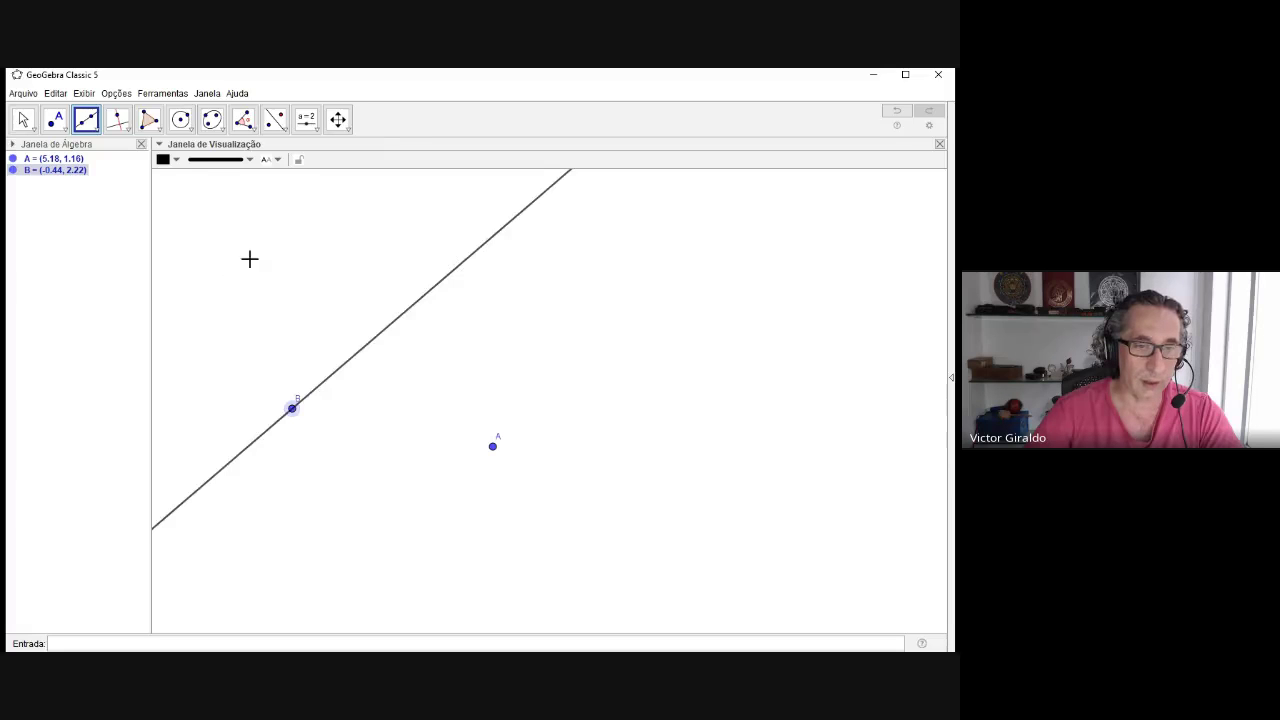
{"action": "left_click", "coordinate": [441, 282]}
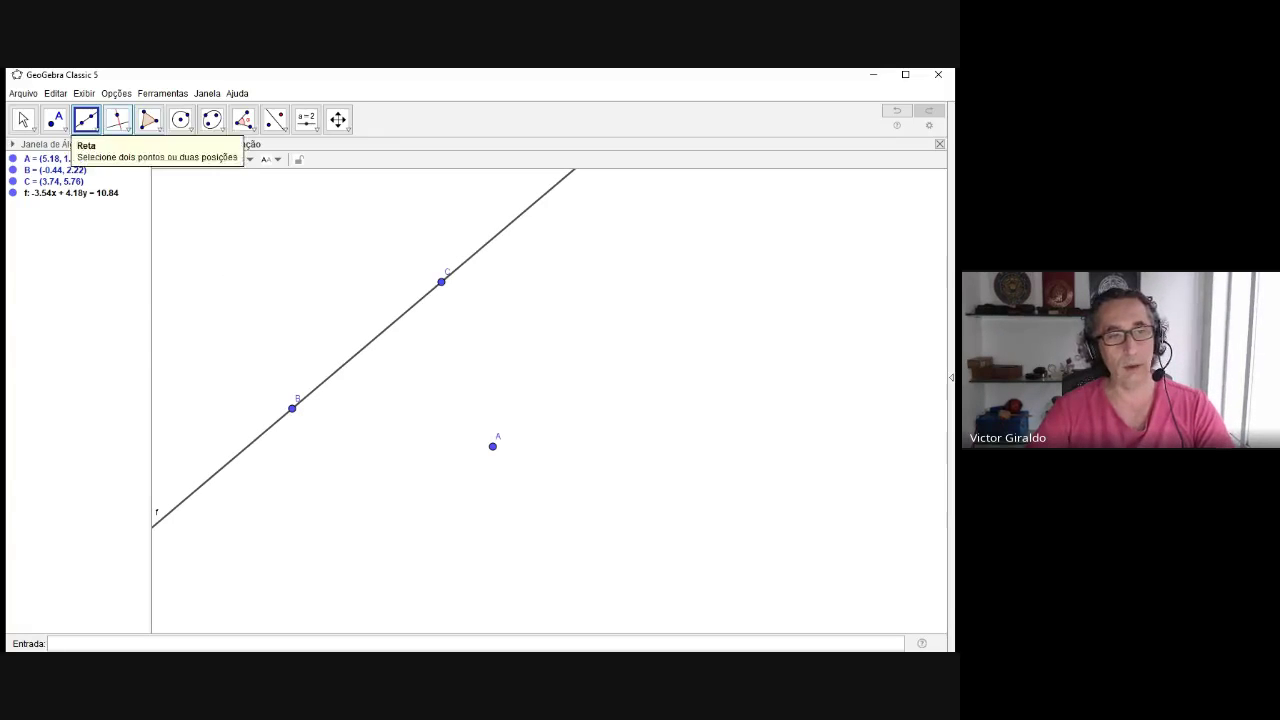
- Move the line's defining points, B to about (-0.3, 2.88) and C to about (4.6, 6.16)
{"action": "left_click", "coordinate": [23, 119]}
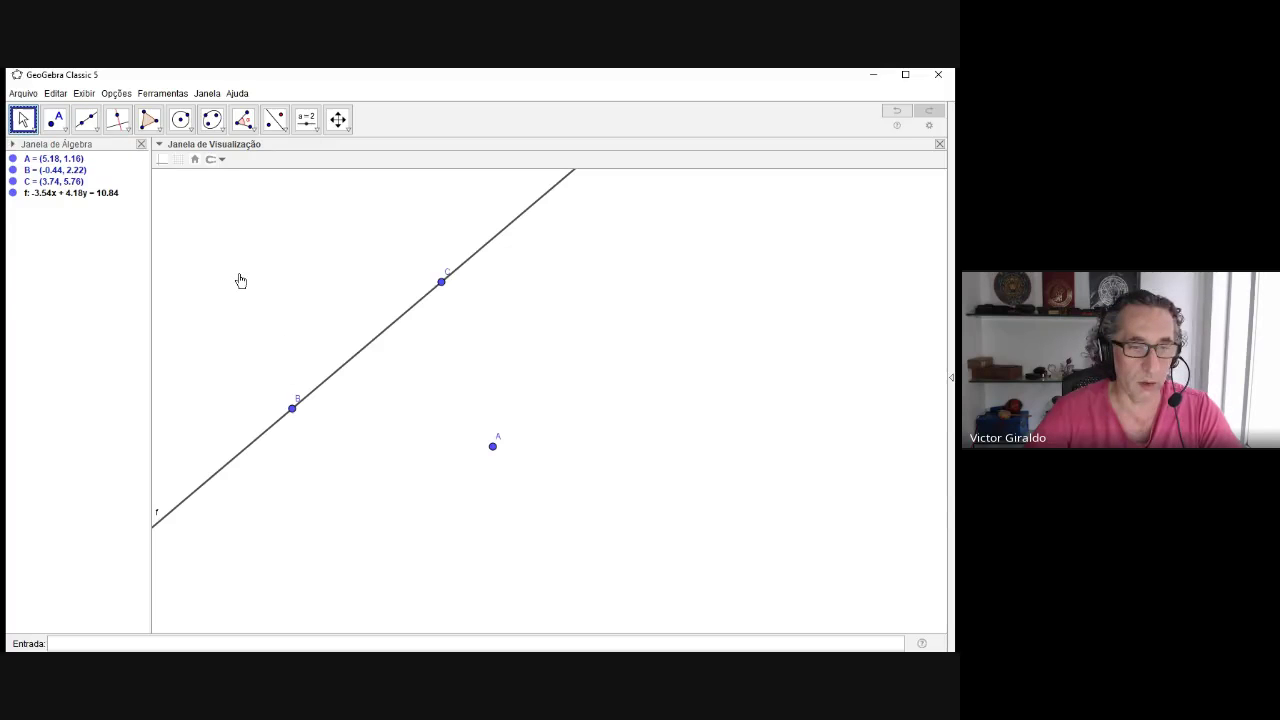
{"action": "mouse_move", "coordinate": [292, 408]}
{"action": "left_mouse_down"}
{"action": "mouse_move", "coordinate": [309, 417]}
{"action": "mouse_move", "coordinate": [290, 375]}
{"action": "left_mouse_up"}
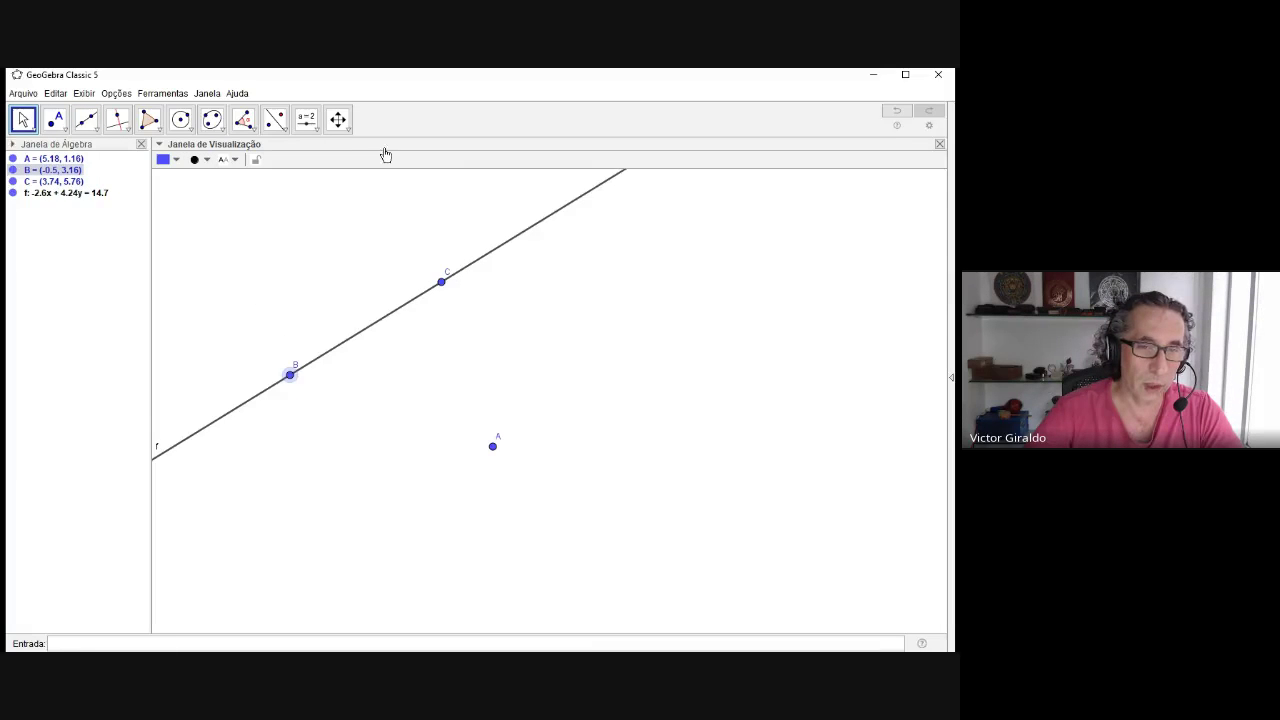
{"action": "left_click_drag", "start_coordinate": [441, 282], "coordinate": [469, 246]}
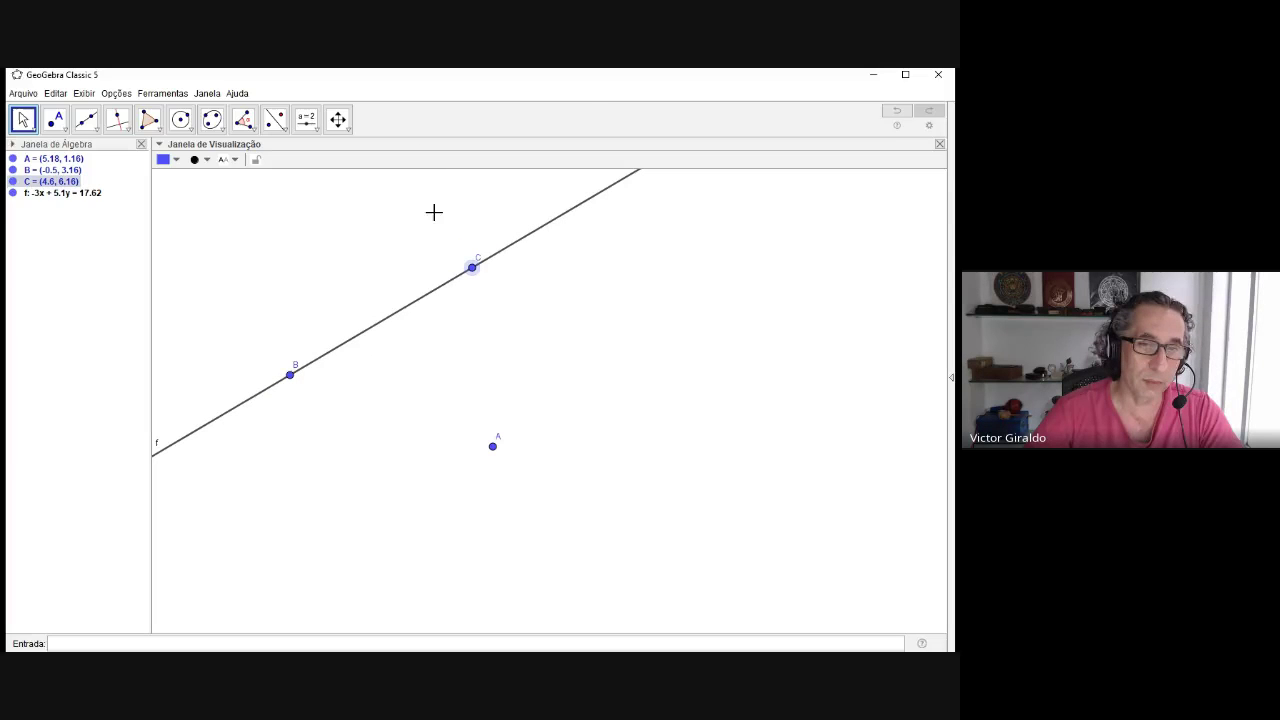
{"action": "mouse_move", "coordinate": [290, 374]}
{"action": "left_mouse_down"}
{"action": "mouse_move", "coordinate": [329, 406]}
{"action": "mouse_move", "coordinate": [257, 300]}
{"action": "mouse_move", "coordinate": [297, 384]}
{"action": "left_mouse_up"}
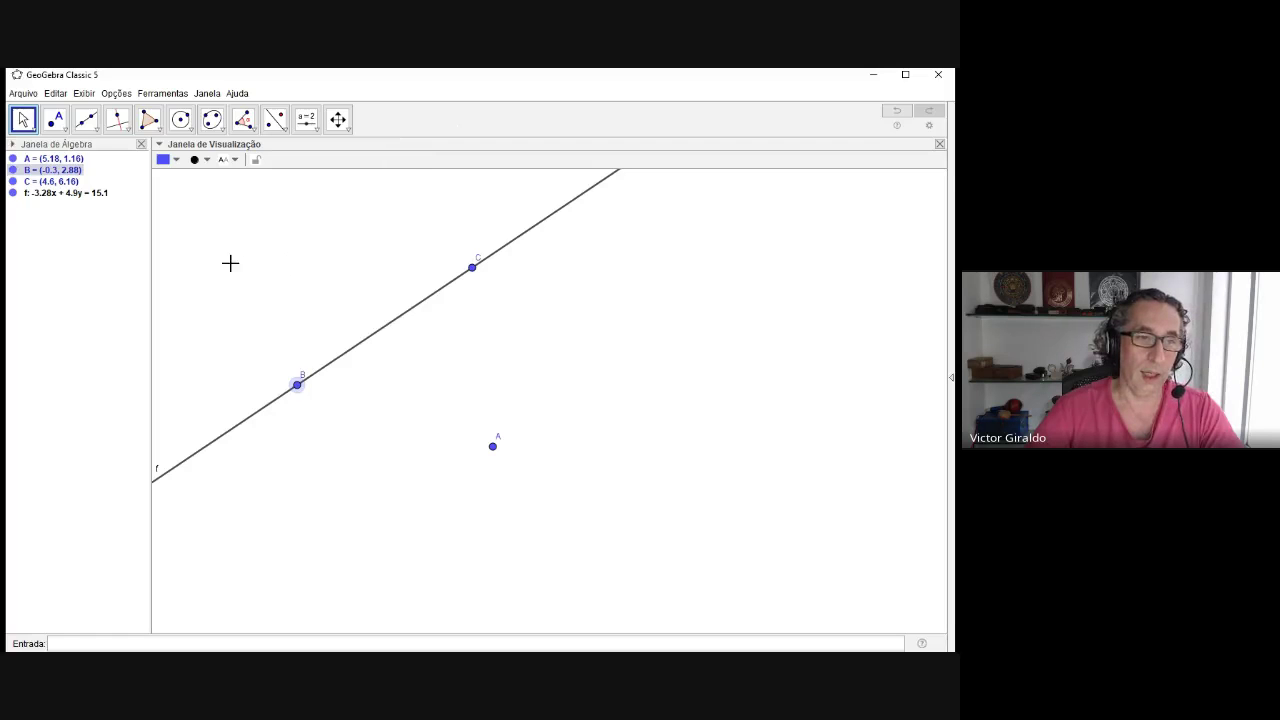
- Shift point B to about (0.04, 2.34) to tilt the line more steeply
{"action": "key", "text": "Right"}
{"action": "key", "text": "Right"}
{"action": "key", "text": "Right"}
{"action": "key", "text": "Down"}
{"action": "key", "text": "Down"}
{"action": "key", "text": "Down"}
{"action": "key", "text": "Down"}
{"action": "key", "text": "Down"}
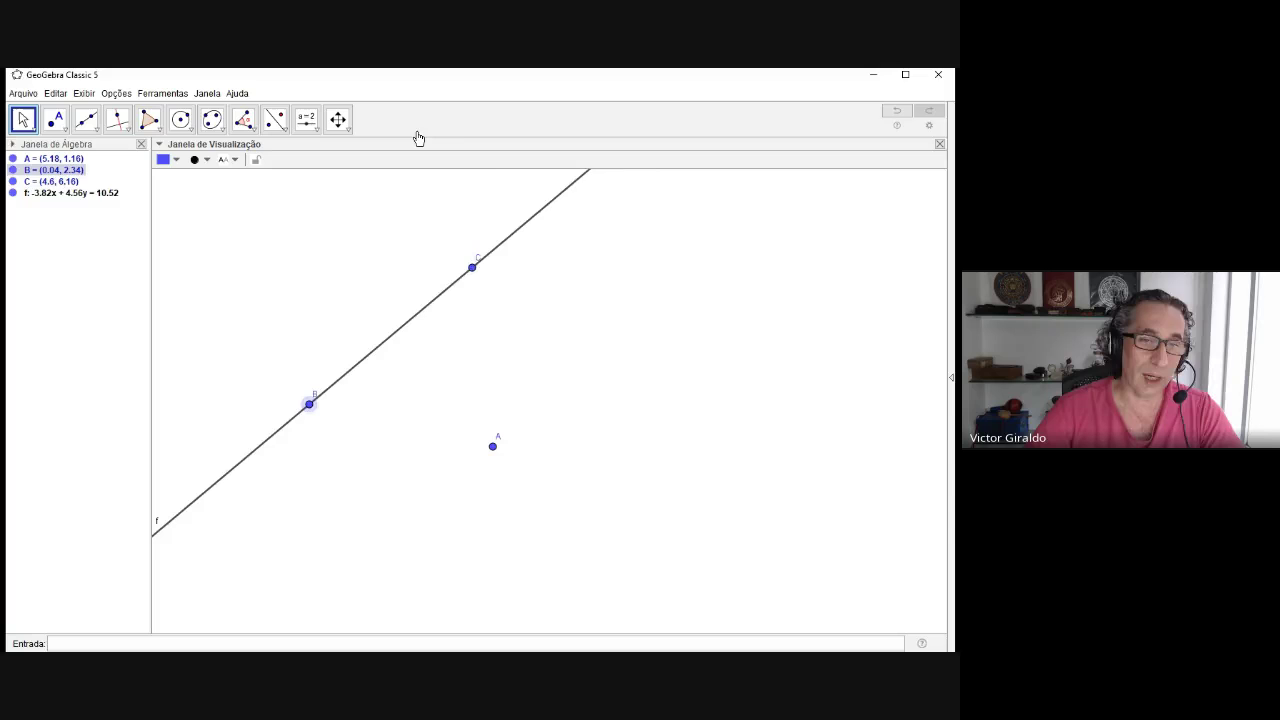
- Shift point C to about (6.7, 5.74) to flatten the line's slope
{"action": "key", "text": "Tab"}
{"action": "key", "text": "Right"}
{"action": "key", "text": "Right"}
{"action": "key", "text": "Right"}
{"action": "key", "text": "Right"}
{"action": "key", "text": "Right"}
{"action": "key", "text": "Right"}
{"action": "key", "text": "Right"}
{"action": "key", "text": "Right"}
{"action": "key", "text": "Right"}
{"action": "key", "text": "Right"}
{"action": "key", "text": "Right"}
{"action": "key", "text": "Right"}
{"action": "key", "text": "Right"}
{"action": "key", "text": "Right"}
{"action": "key", "text": "Right"}
{"action": "key", "text": "Right"}
{"action": "key", "text": "Right"}
{"action": "key", "text": "Right"}
{"action": "key", "text": "Right"}
{"action": "key", "text": "Right"}
{"action": "key", "text": "Down"}
{"action": "key", "text": "Down"}
{"action": "key", "text": "Down"}
{"action": "key", "text": "Down"}
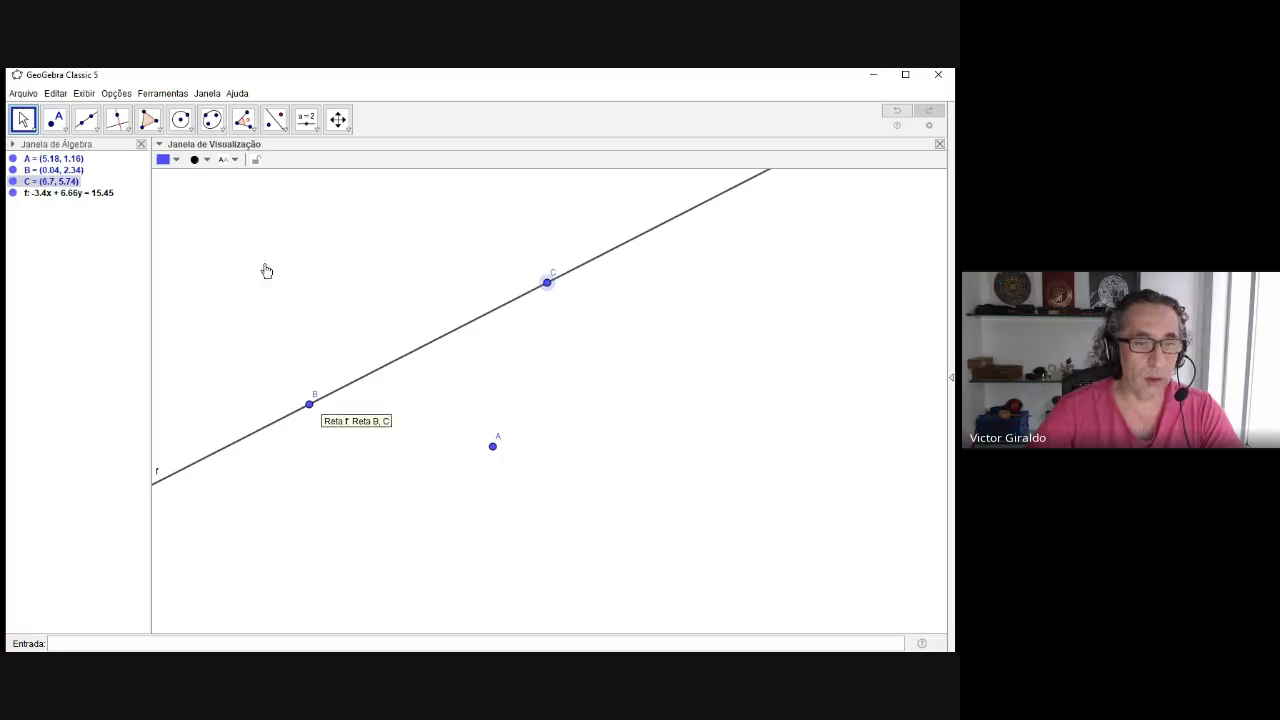
- Reposition both points of the line again, B to about (-0.04, 2.64) and C to about (4.92, 6.38)
{"action": "key", "text": "shift+Tab"}
{"action": "key", "text": "Right"}
{"action": "key", "text": "Right"}
{"action": "key", "text": "Right"}
{"action": "key", "text": "Right"}
{"action": "key", "text": "Down"}
{"action": "key", "text": "Down"}
{"action": "key", "text": "Down"}
{"action": "left_click_drag", "start_coordinate": [269, 288], "coordinate": [266, 277]}
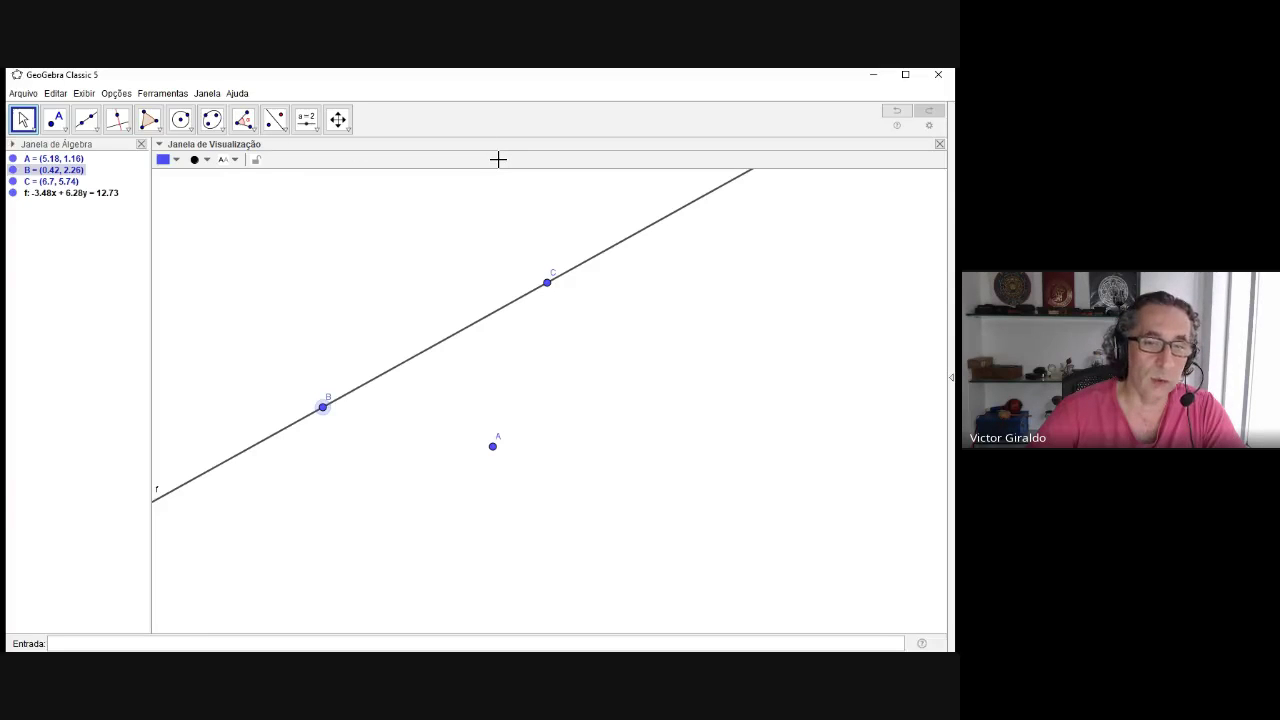
{"action": "left_click_drag", "start_coordinate": [491, 149], "coordinate": [426, 129]}
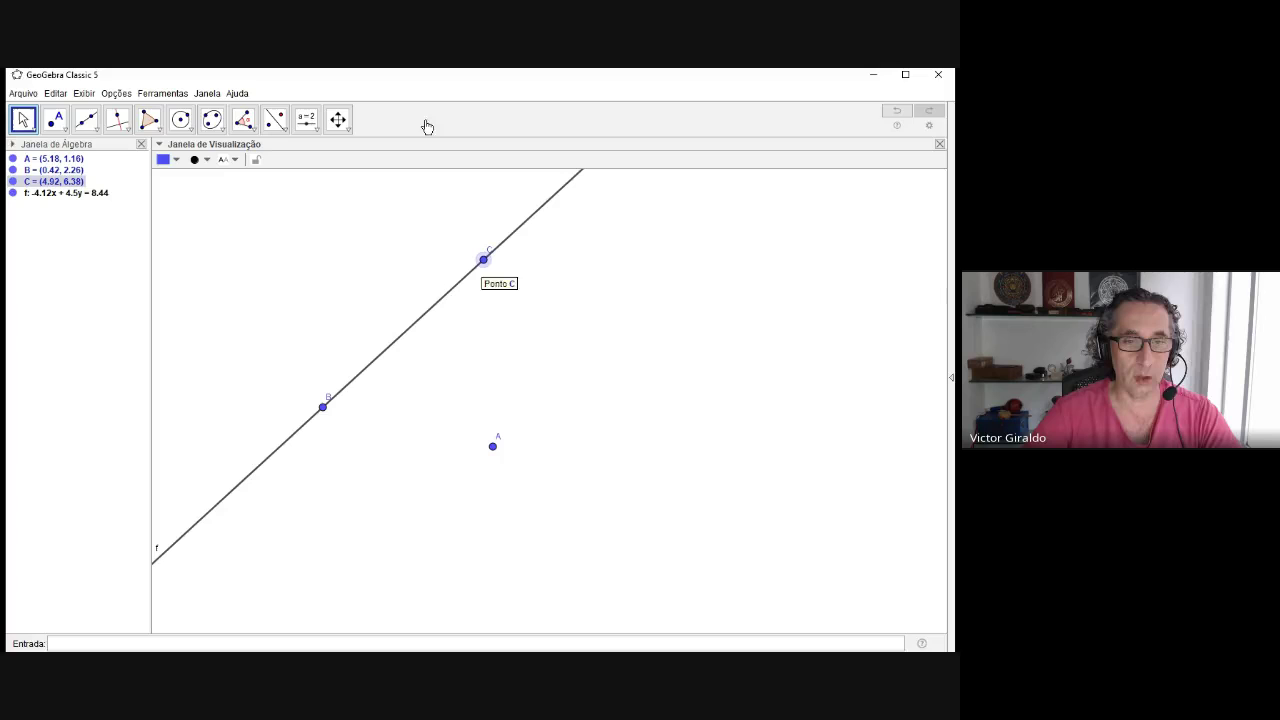
{"action": "mouse_move", "coordinate": [264, 282]}
{"action": "left_mouse_down"}
{"action": "mouse_move", "coordinate": [242, 249]}
{"action": "mouse_move", "coordinate": [251, 266]}
{"action": "left_mouse_up"}
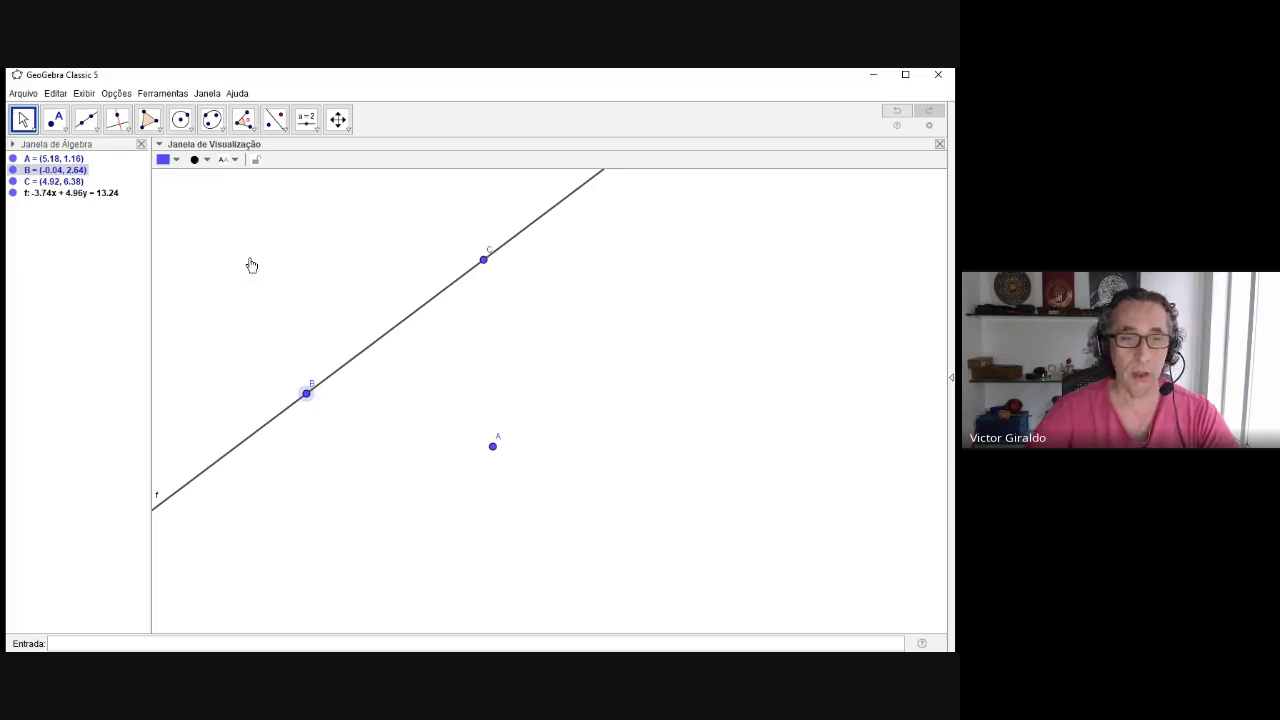
- Translate the whole line f so B is at about (-0.26, 3.16) and C at about (5.18, 7.04), and deselect it
{"action": "mouse_move", "coordinate": [483, 259]}
{"action": "left_mouse_down"}
{"action": "mouse_move", "coordinate": [506, 300]}
{"action": "mouse_move", "coordinate": [489, 244]}
{"action": "left_mouse_up"}
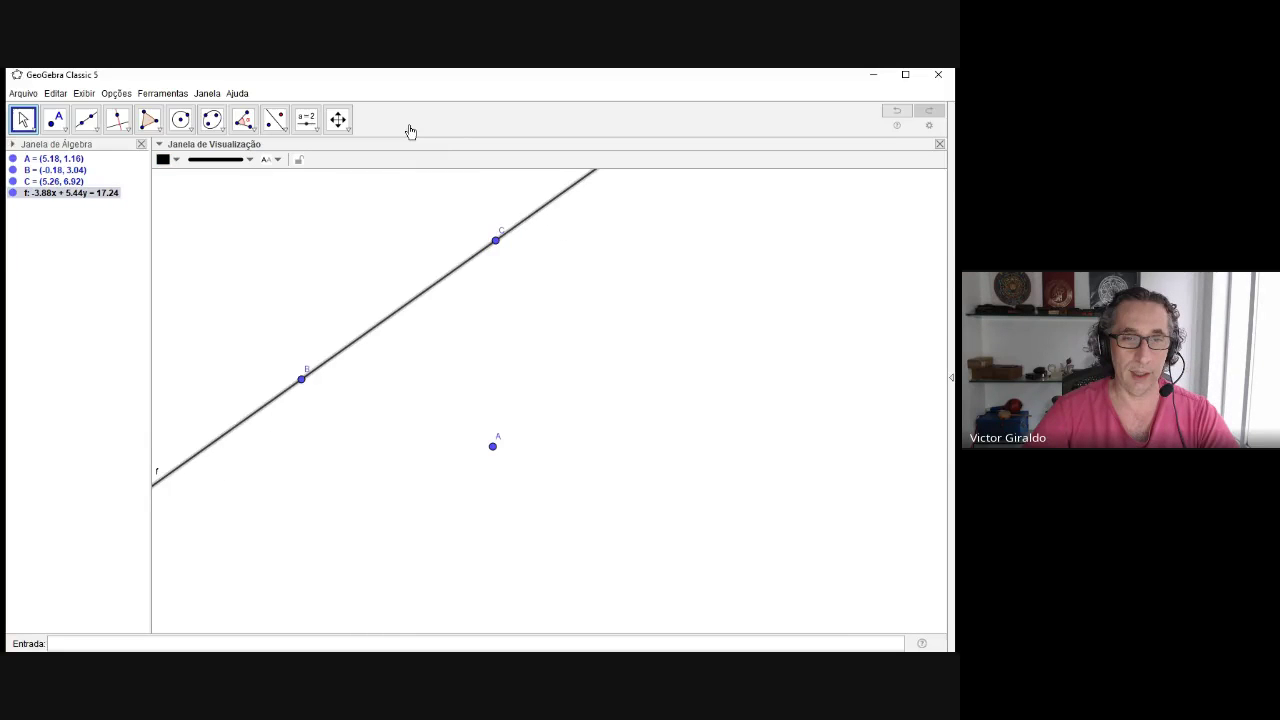
{"action": "left_click_drag", "start_coordinate": [410, 131], "coordinate": [406, 126]}
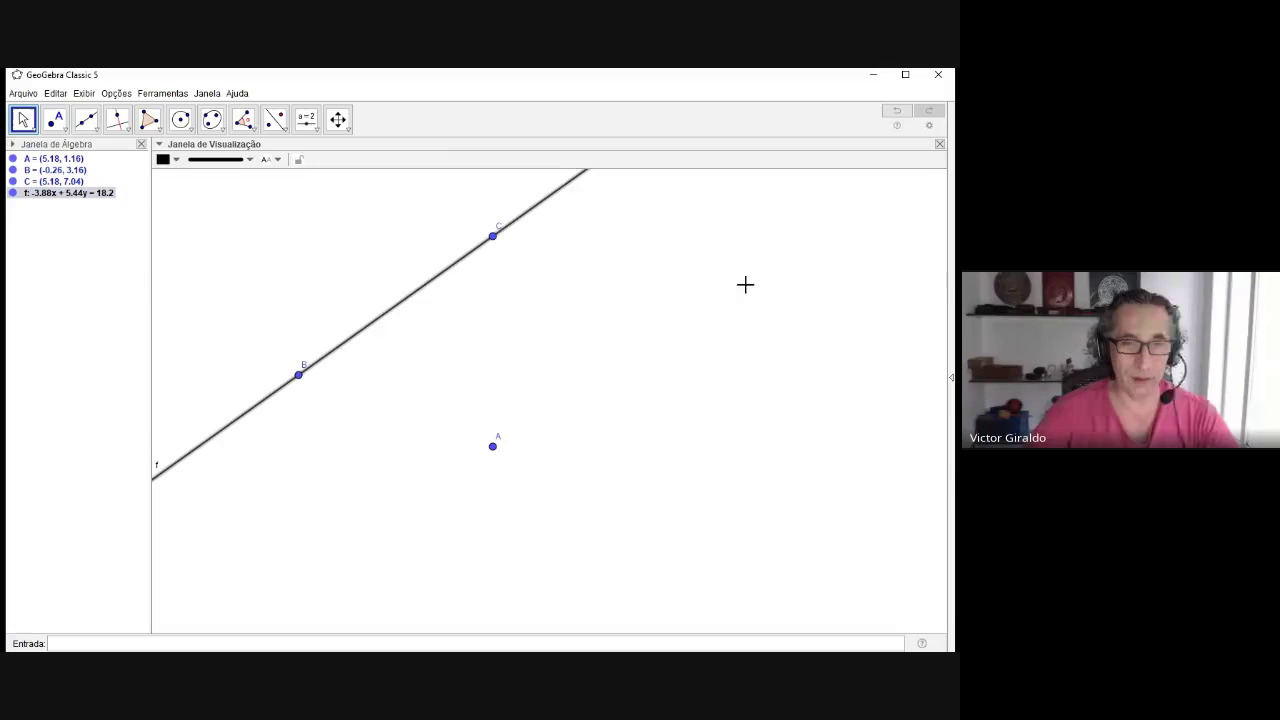
{"action": "left_click", "coordinate": [751, 340]}
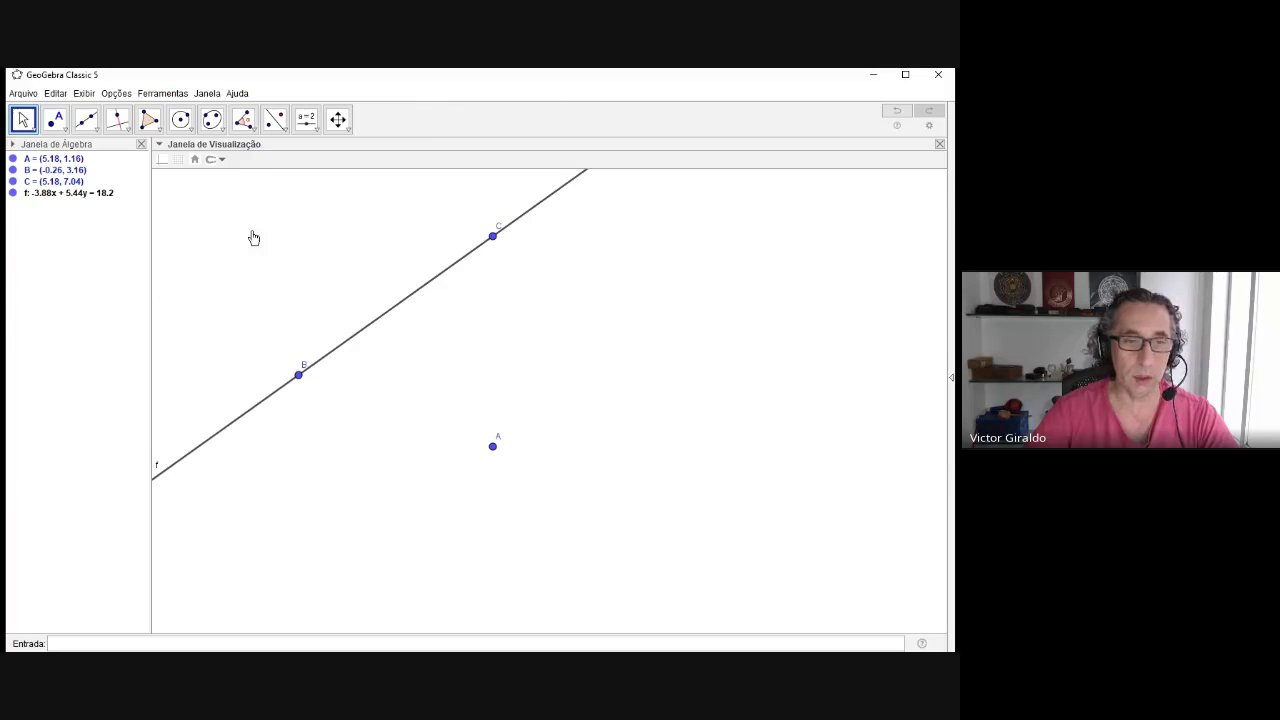
- Move the line and its points, leaving B at about (0.5, 3.28) and C at about (5.24, 6.36)
{"action": "left_click_drag", "start_coordinate": [254, 237], "coordinate": [294, 269]}
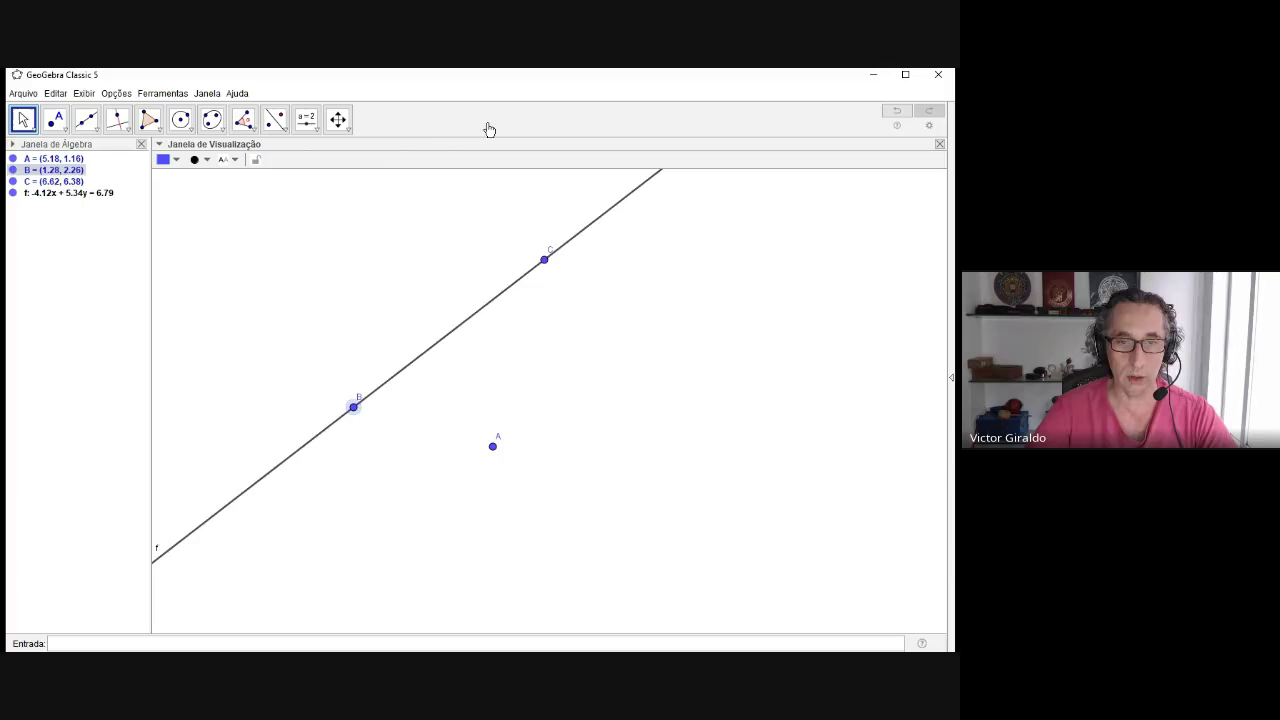
{"action": "left_click_drag", "start_coordinate": [489, 130], "coordinate": [444, 124]}
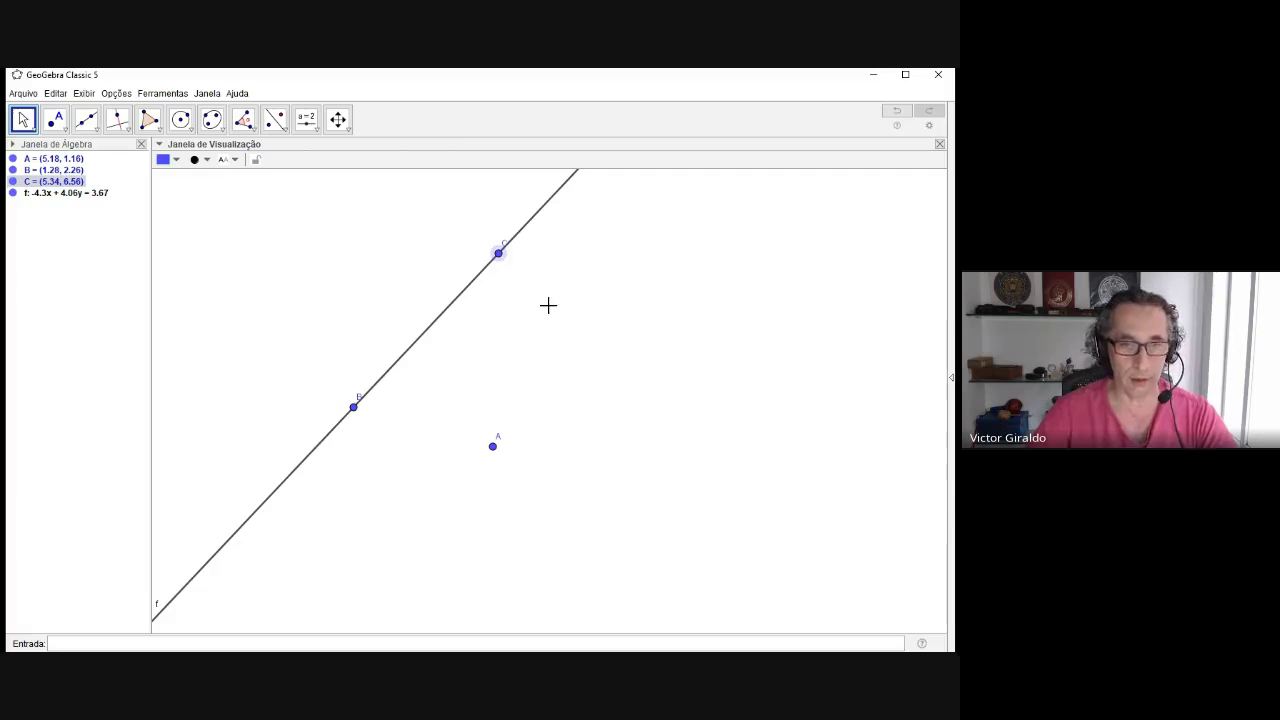
{"action": "key", "text": "Left"}
{"action": "key", "text": "Down"}
{"action": "key", "text": "Down"}
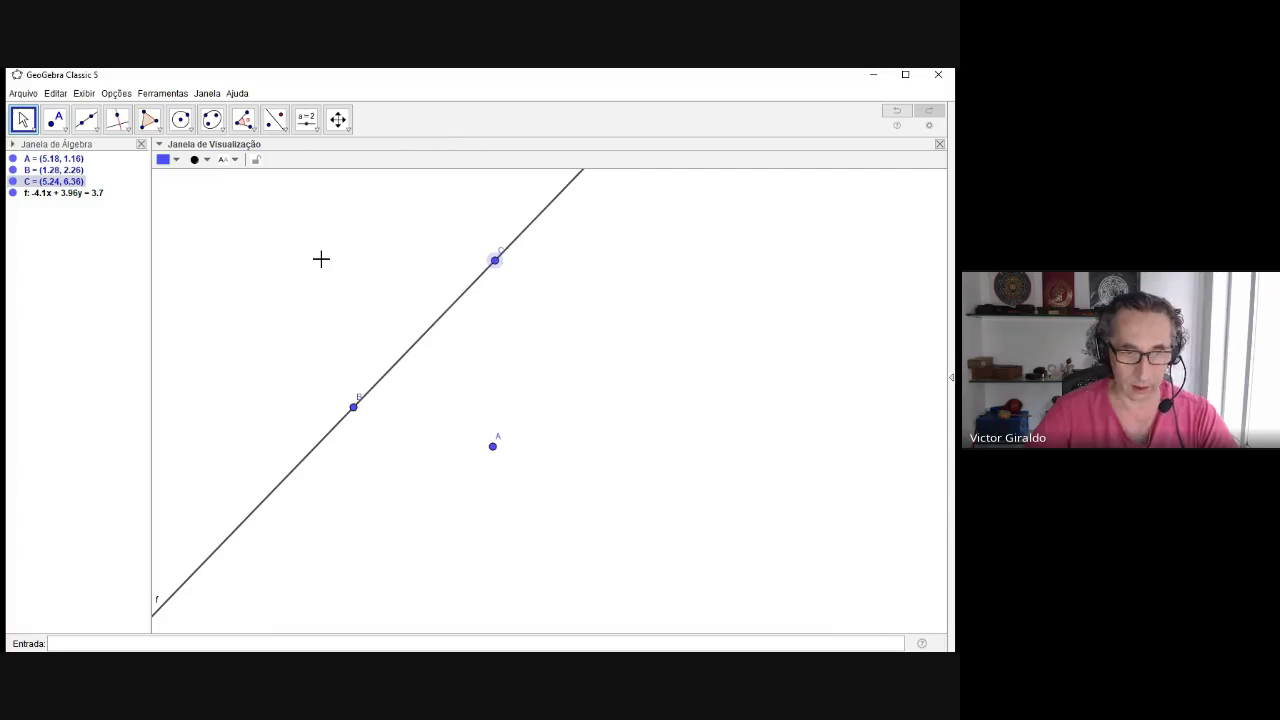
{"action": "left_click_drag", "start_coordinate": [353, 407], "coordinate": [326, 370]}
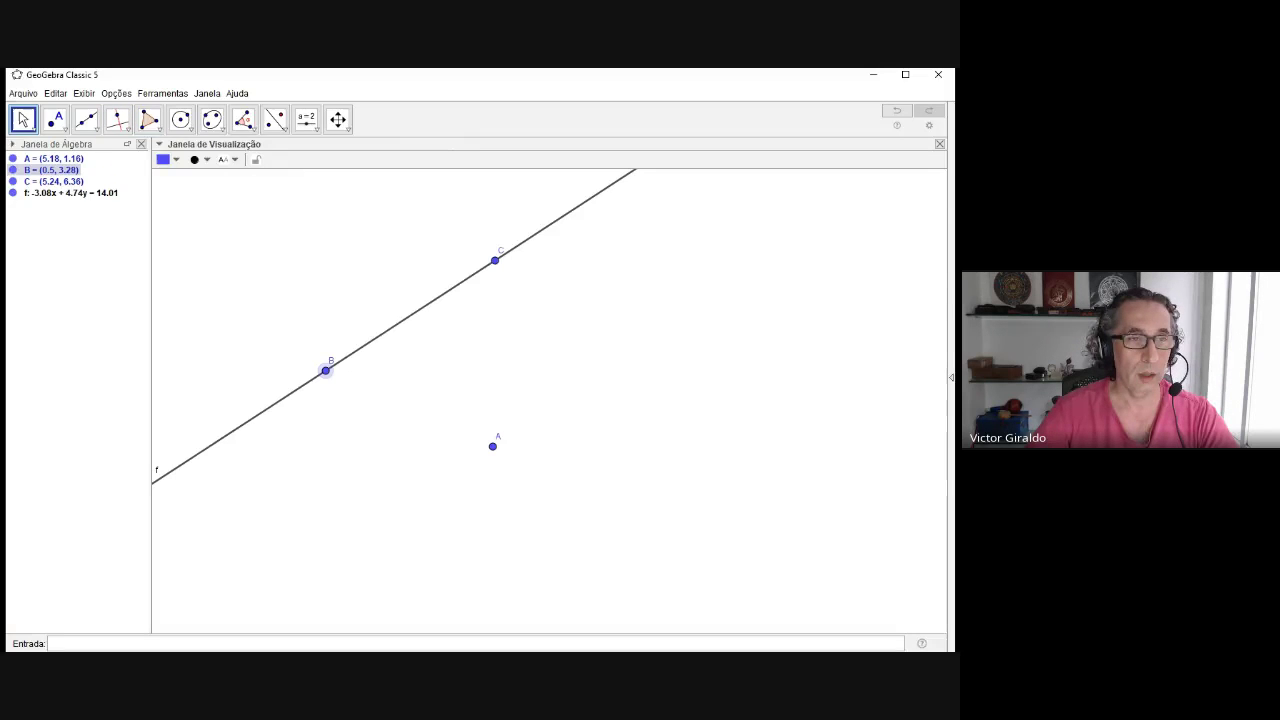
- Construct the line parallel to line f through point A with the Parallel Line tool
{"action": "left_click", "coordinate": [117, 119]}
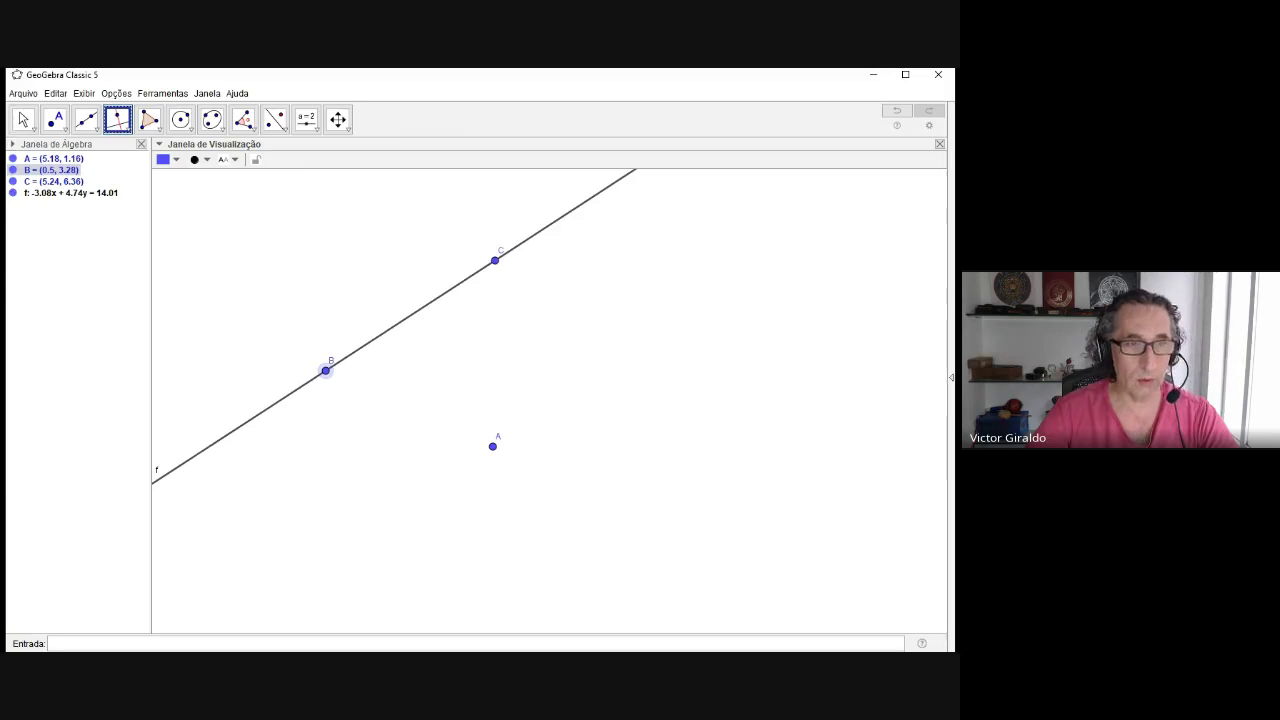
{"action": "left_click", "coordinate": [160, 177]}
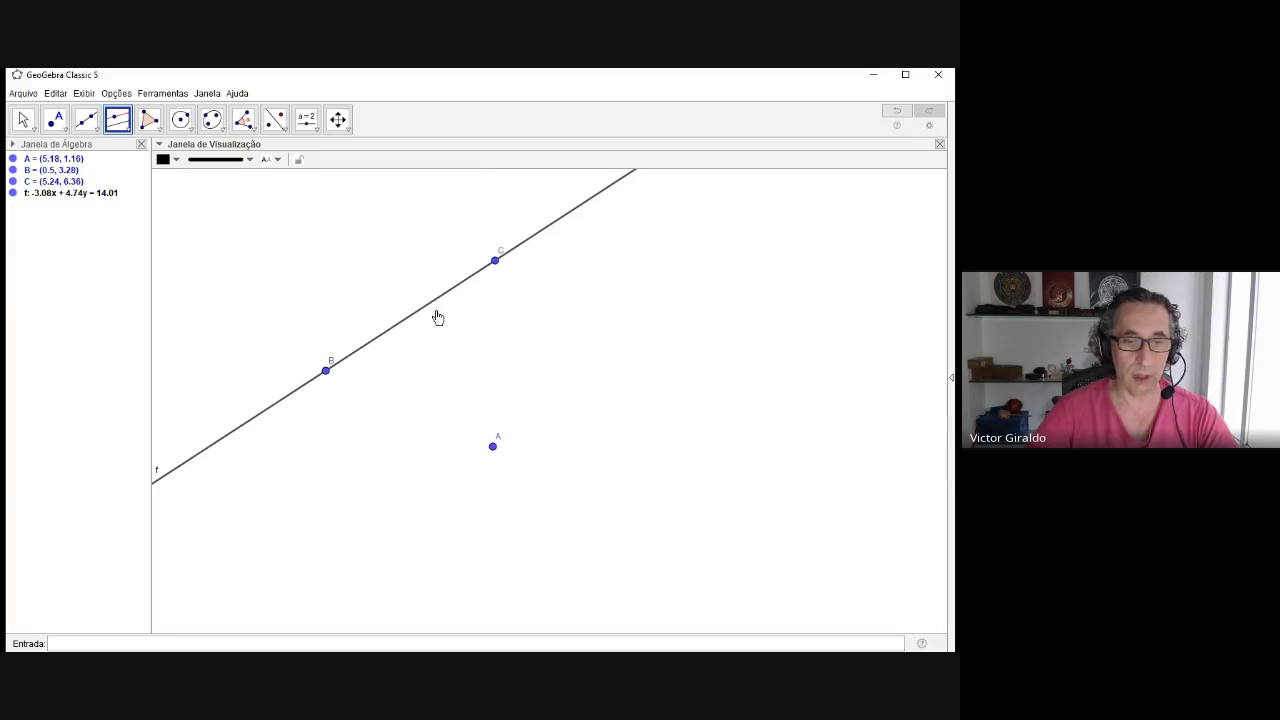
{"action": "key", "text": "Tab"}
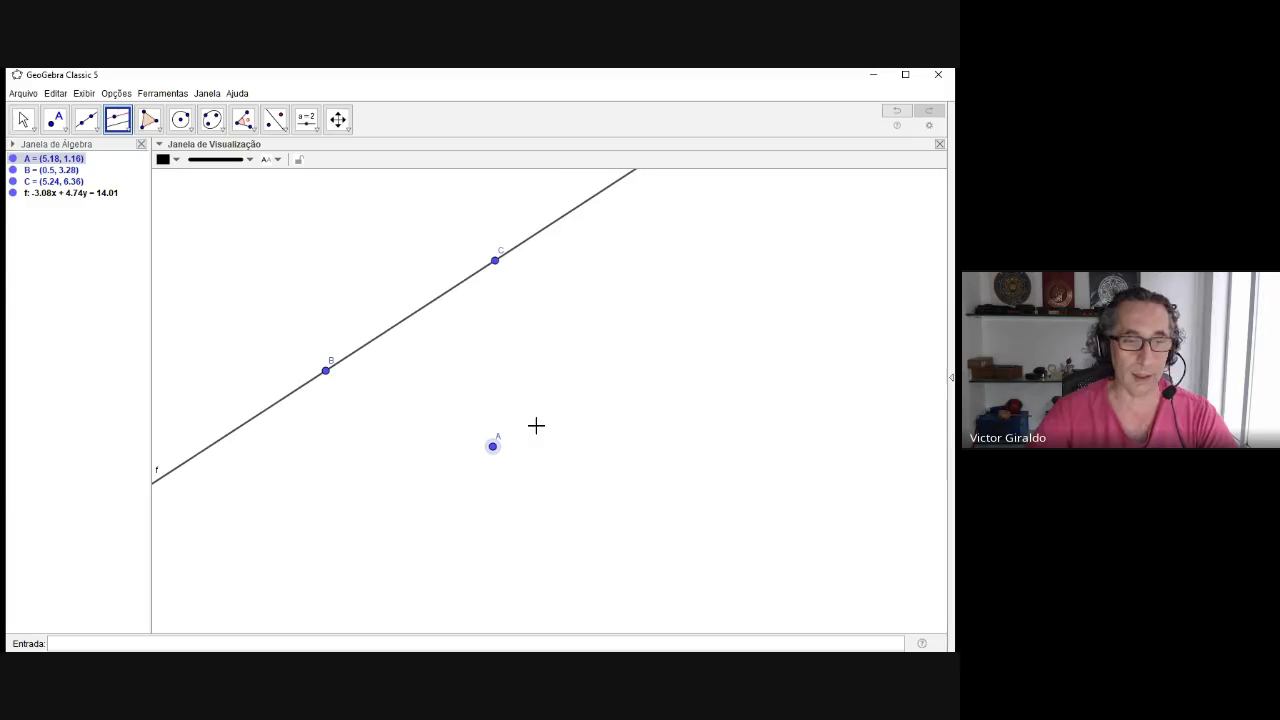
{"action": "left_click", "coordinate": [220, 272]}
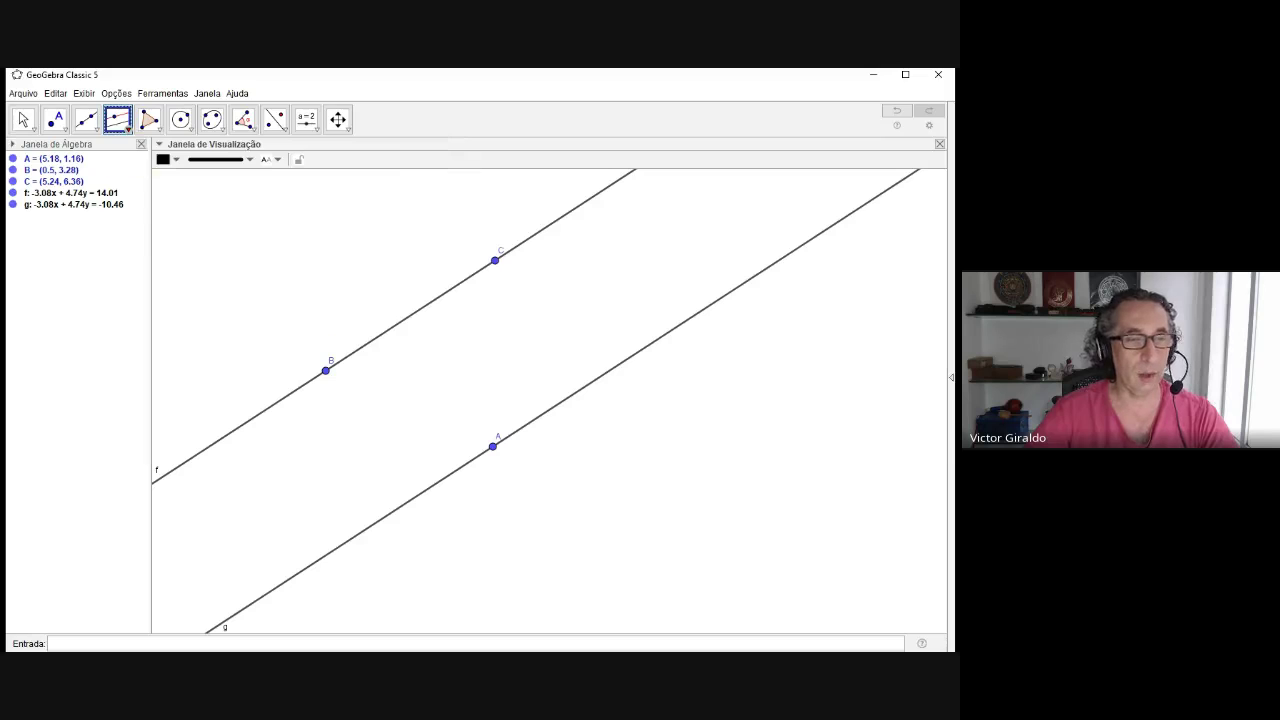
- Construct the line perpendicular to line f through point A and leave the Perpendicular Line tool
{"action": "left_click", "coordinate": [128, 129]}
{"action": "left_click", "coordinate": [168, 149]}
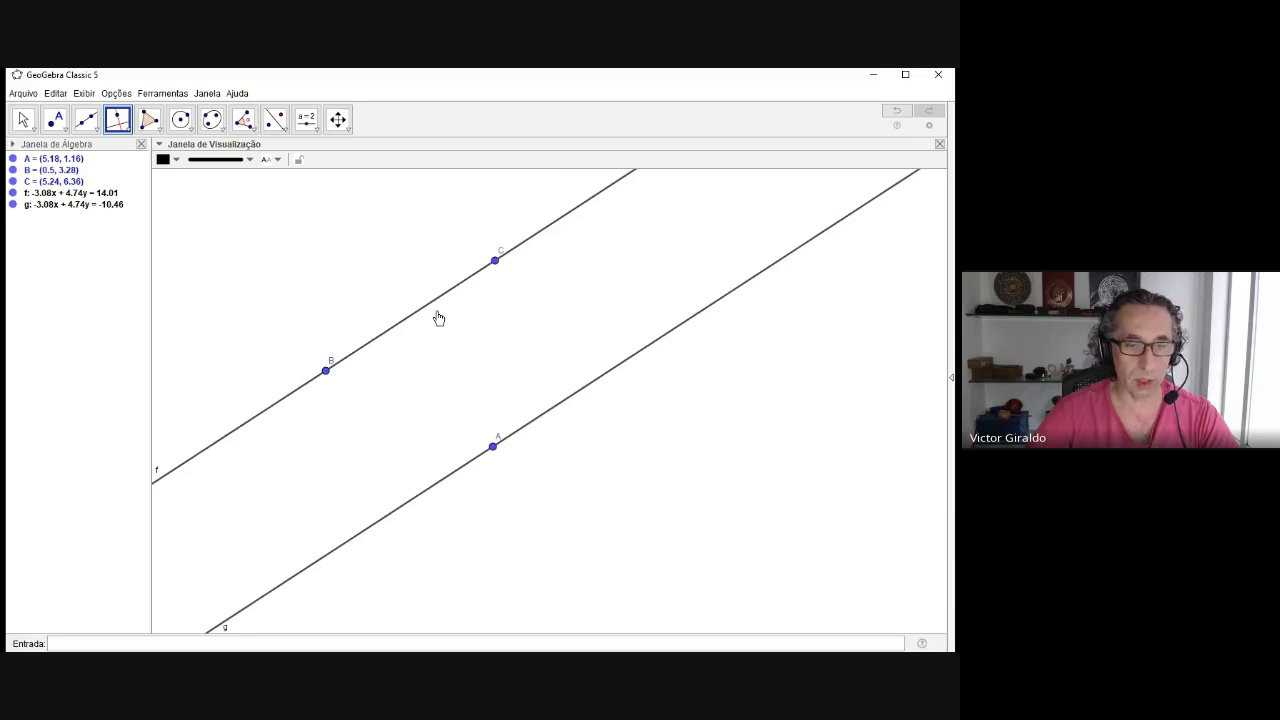
{"action": "key", "text": "Tab"}
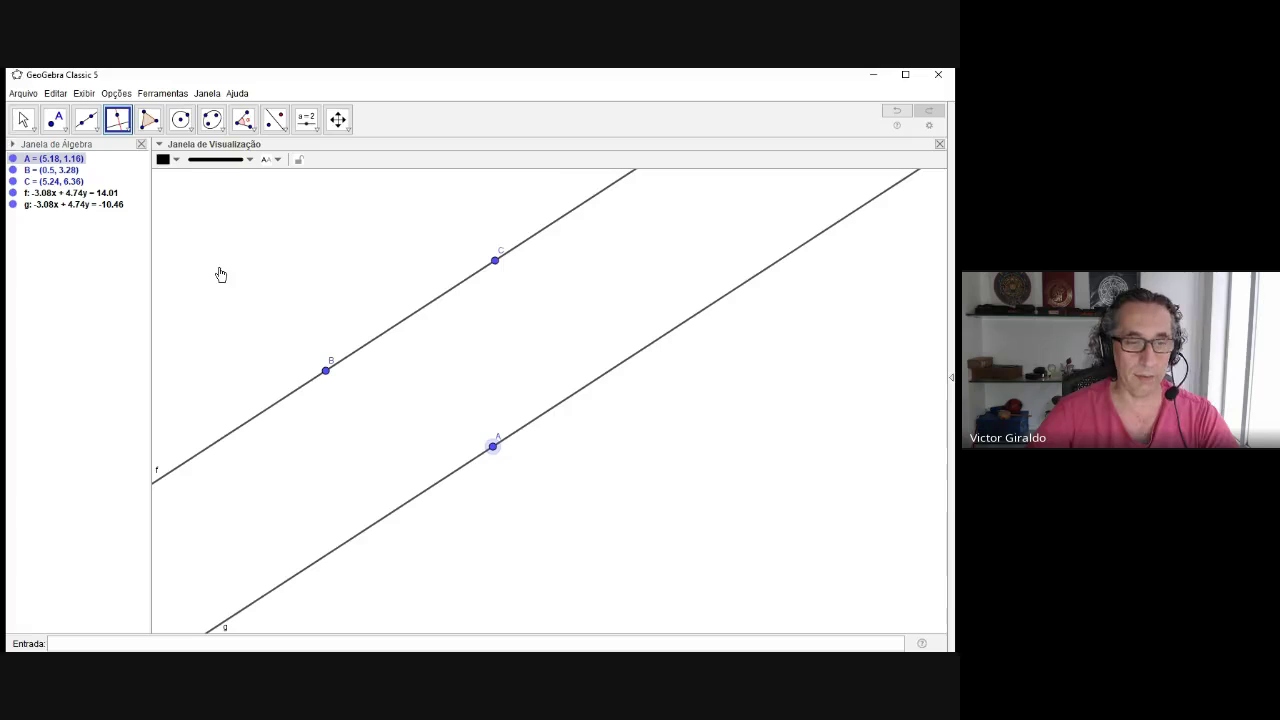
{"action": "key", "text": "Return"}
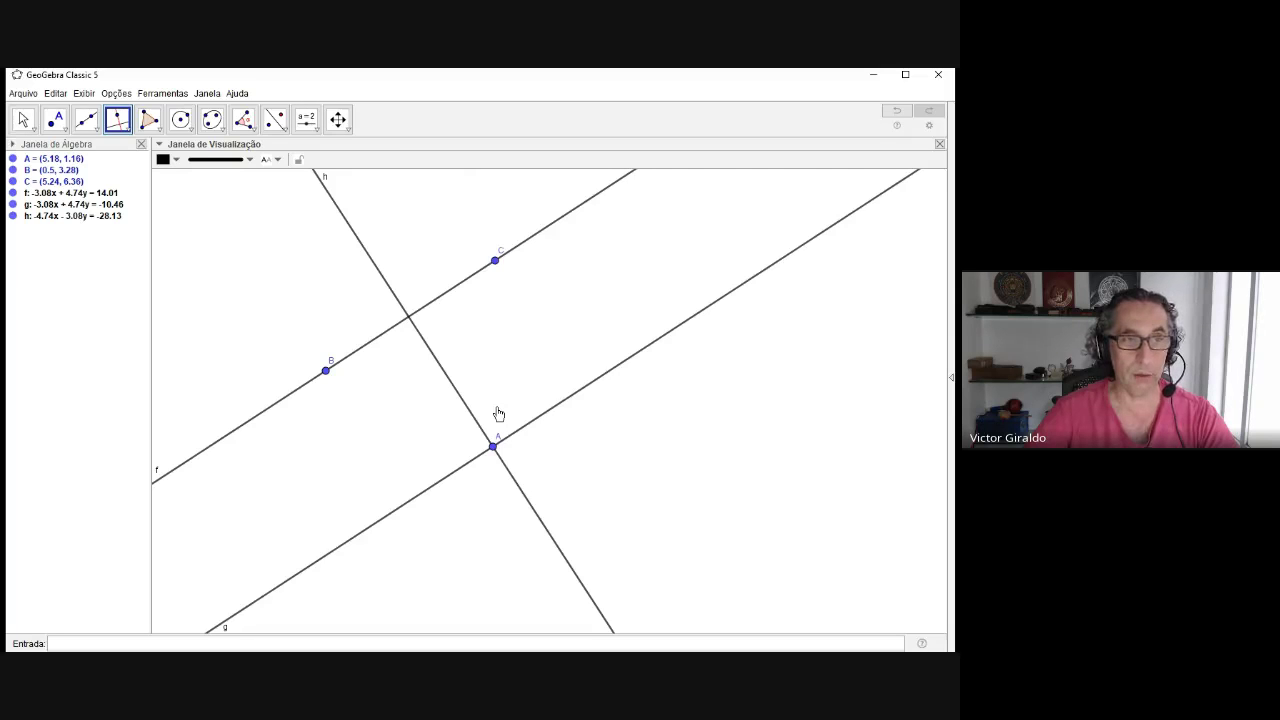
{"action": "key", "text": "Escape"}
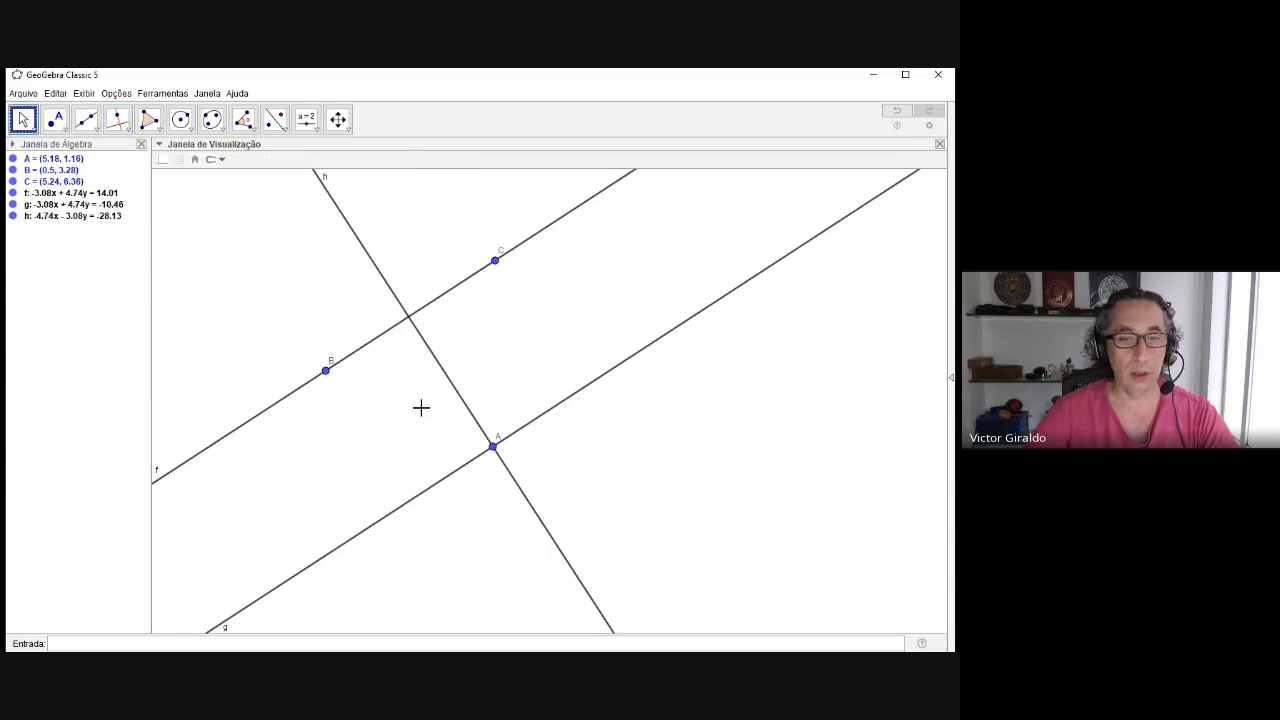
- Move point A to about (6.56, 2.5) and point B to about (1.84, 2.2)
{"action": "key", "text": "Tab"}
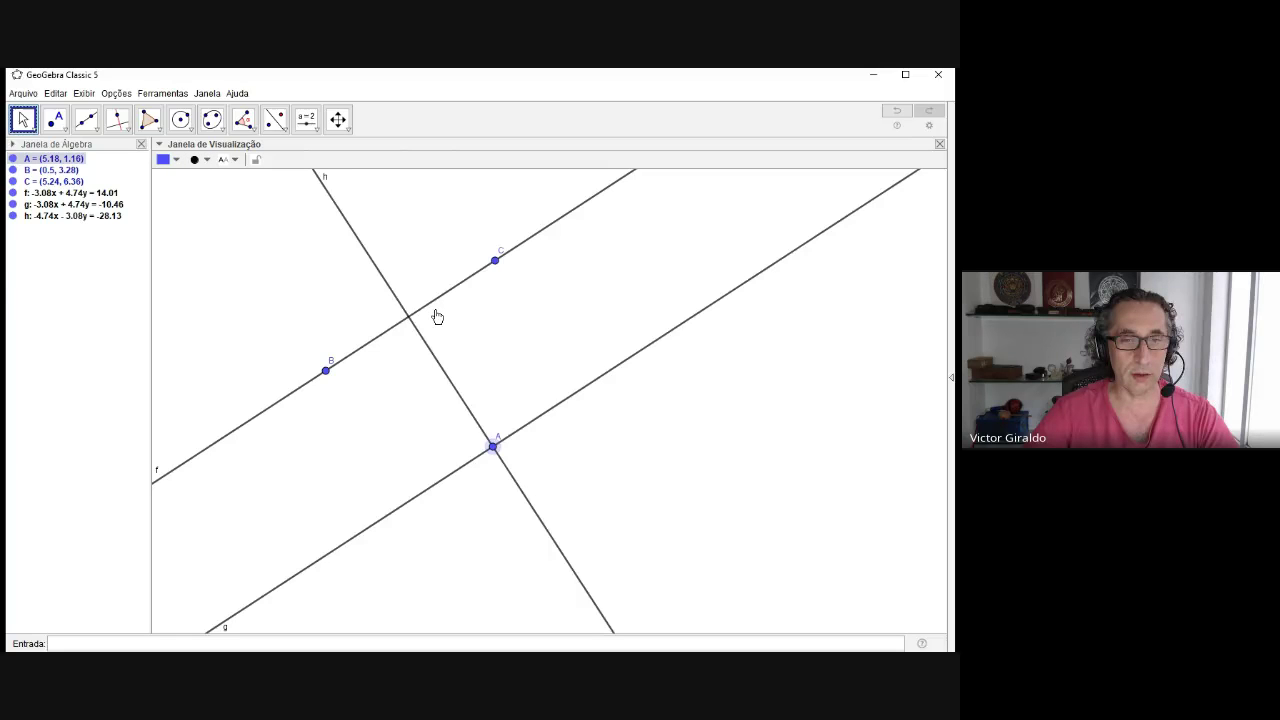
{"action": "left_click_drag", "start_coordinate": [437, 317], "coordinate": [485, 268]}
{"action": "key", "text": "Tab"}
{"action": "left_click_drag", "start_coordinate": [271, 237], "coordinate": [359, 227]}
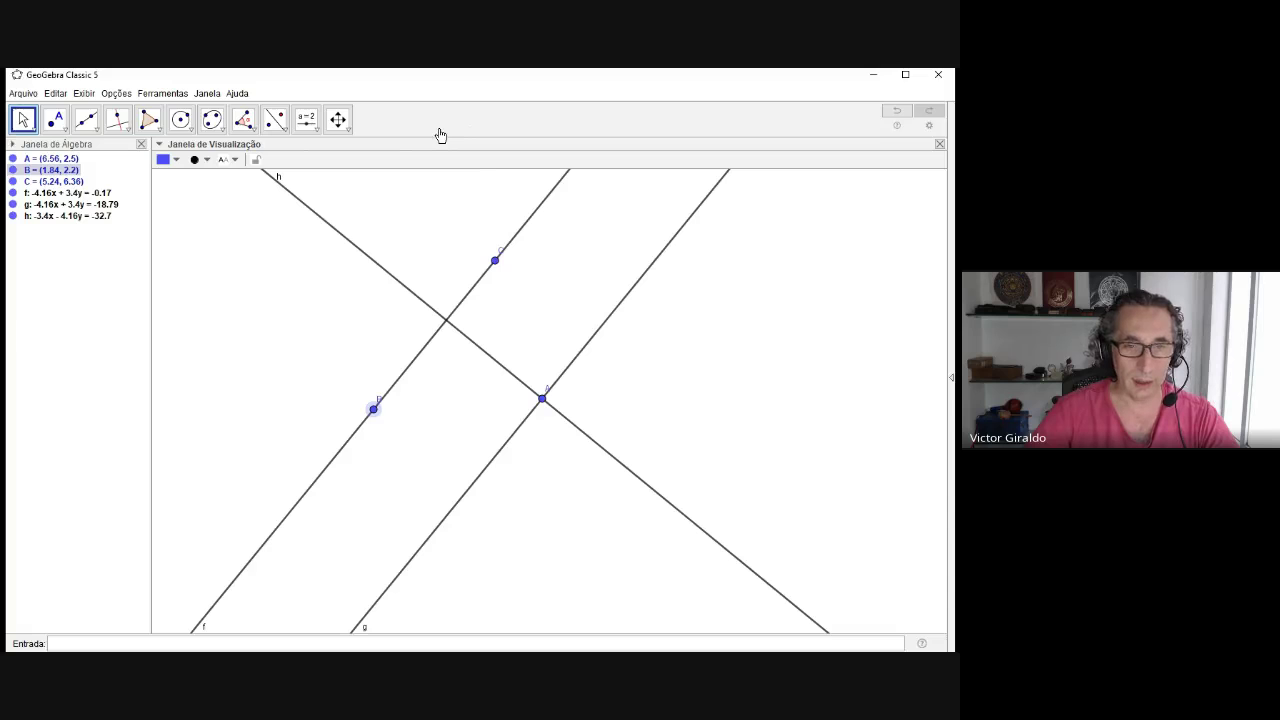
- Nudge point C around and leave it at about (5.38, 6.46)
{"action": "key", "text": "Tab"}
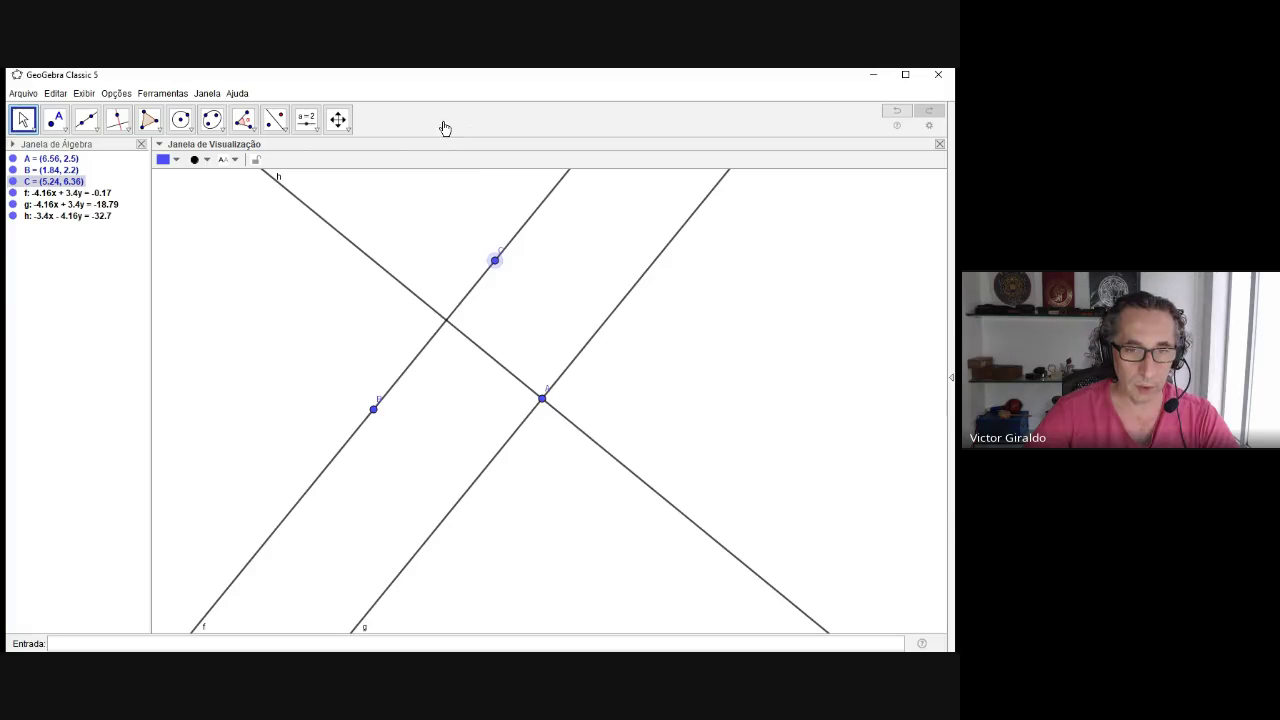
{"action": "key", "text": "Right"}
{"action": "key", "text": "Down"}
{"action": "key", "text": "Up"}
{"action": "key", "text": "Left"}
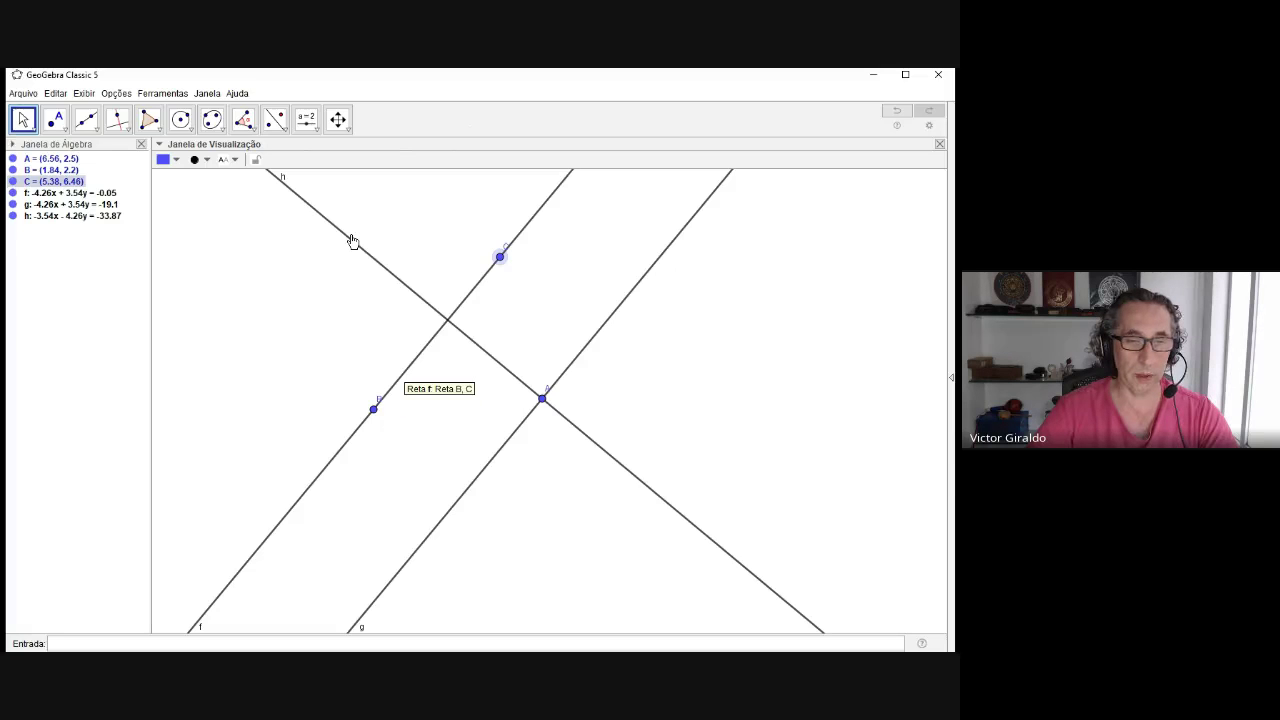
- Delete line f with its dependent lines and move B to about (-1.34, 0.72), C to about (0.32, 4.92) and A to about (2.6, 3.16)
{"action": "key", "text": "Tab"}
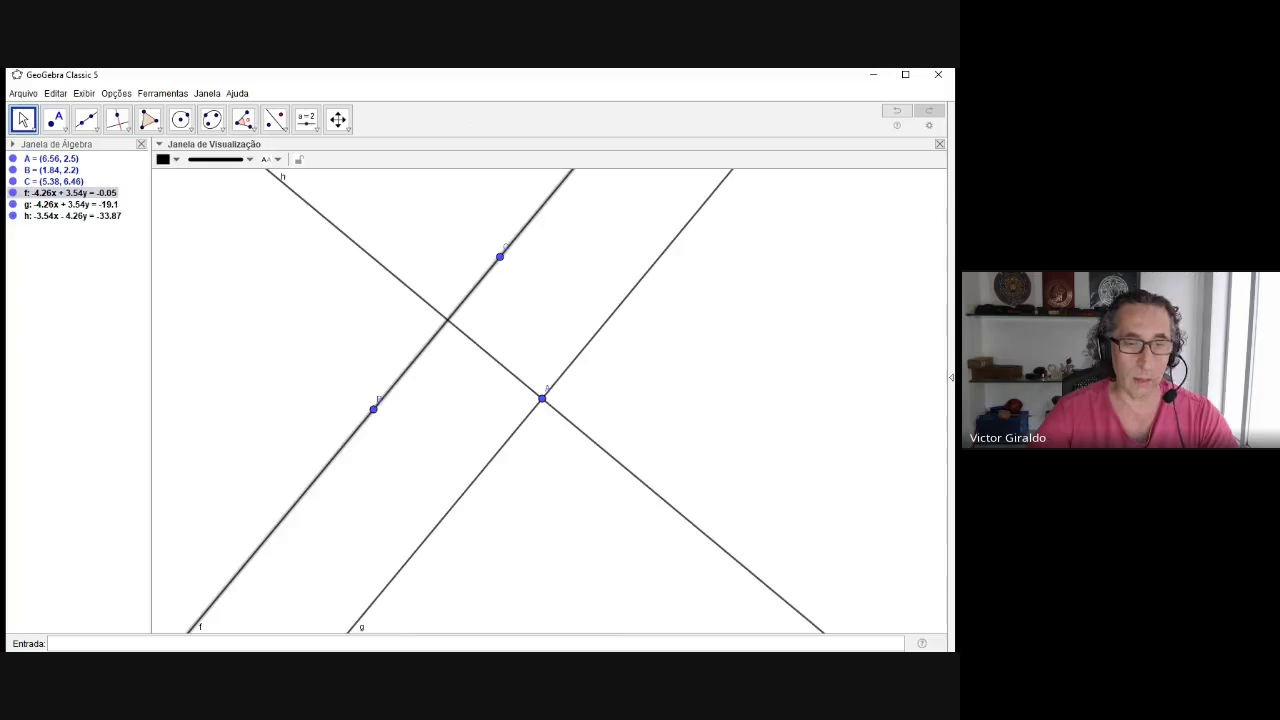
{"action": "key", "text": "Delete"}
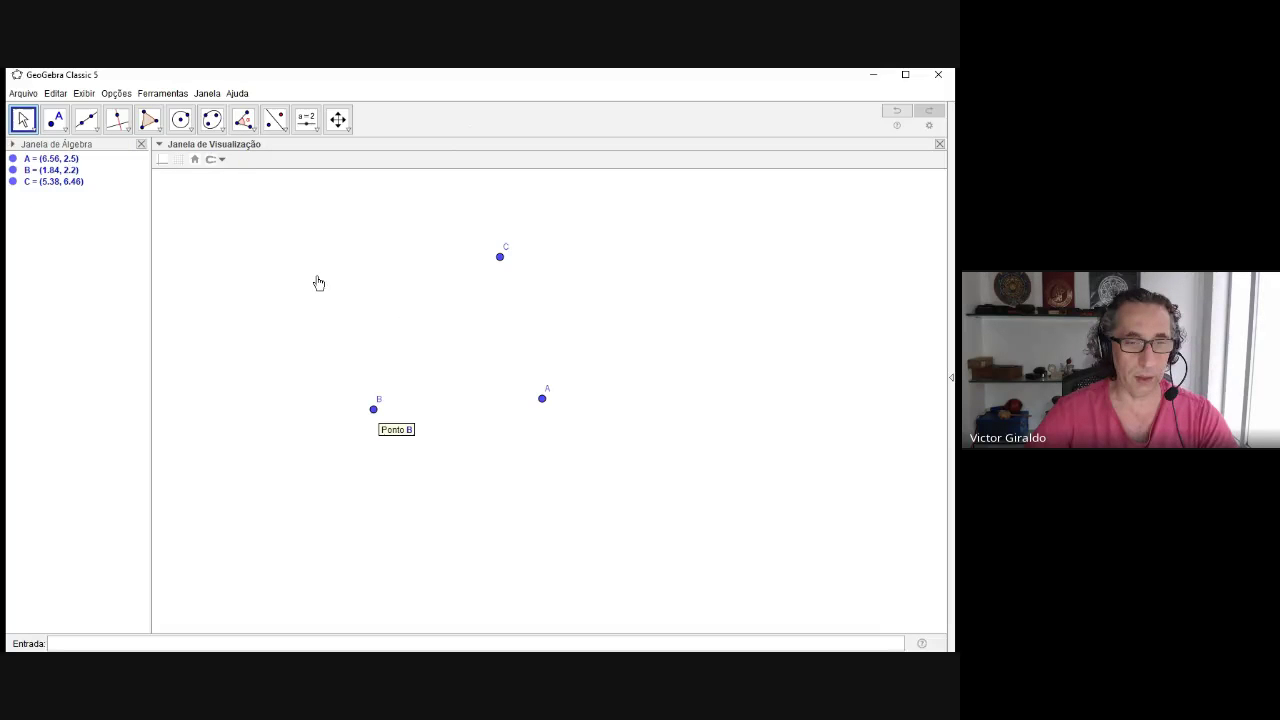
{"action": "left_click_drag", "start_coordinate": [373, 409], "coordinate": [260, 462]}
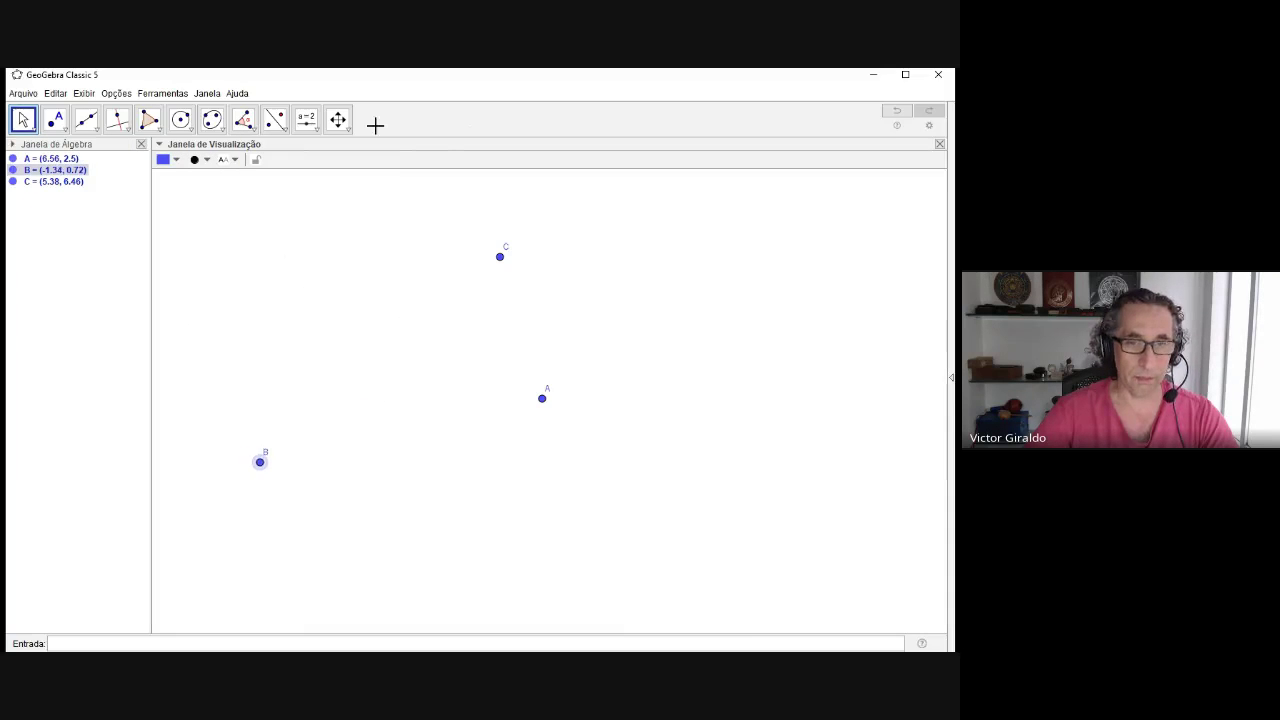
{"action": "left_click_drag", "start_coordinate": [500, 256], "coordinate": [319, 311]}
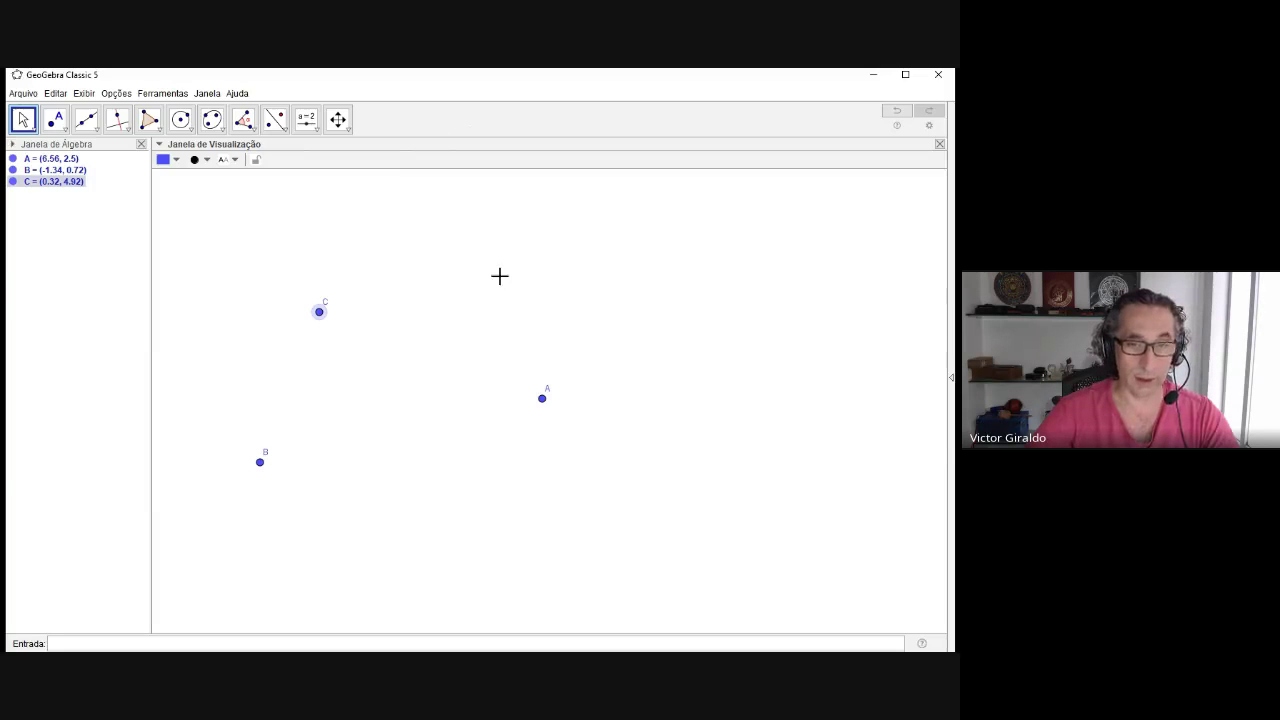
{"action": "left_click_drag", "start_coordinate": [542, 398], "coordinate": [402, 432]}
{"action": "left_click_drag", "start_coordinate": [347, 303], "coordinate": [346, 247]}
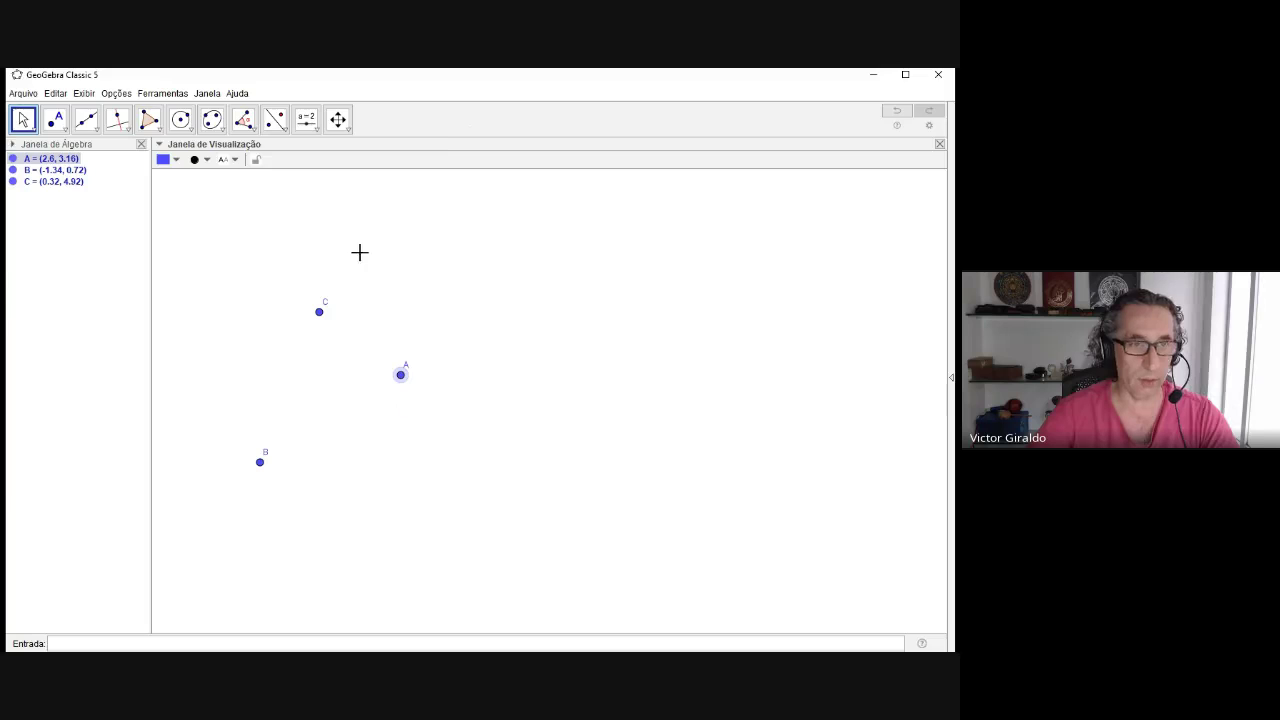
- Draw a triangle from three segments with the Segment tool, joining B to A, C to A, and C to B
{"action": "left_click", "coordinate": [86, 119]}
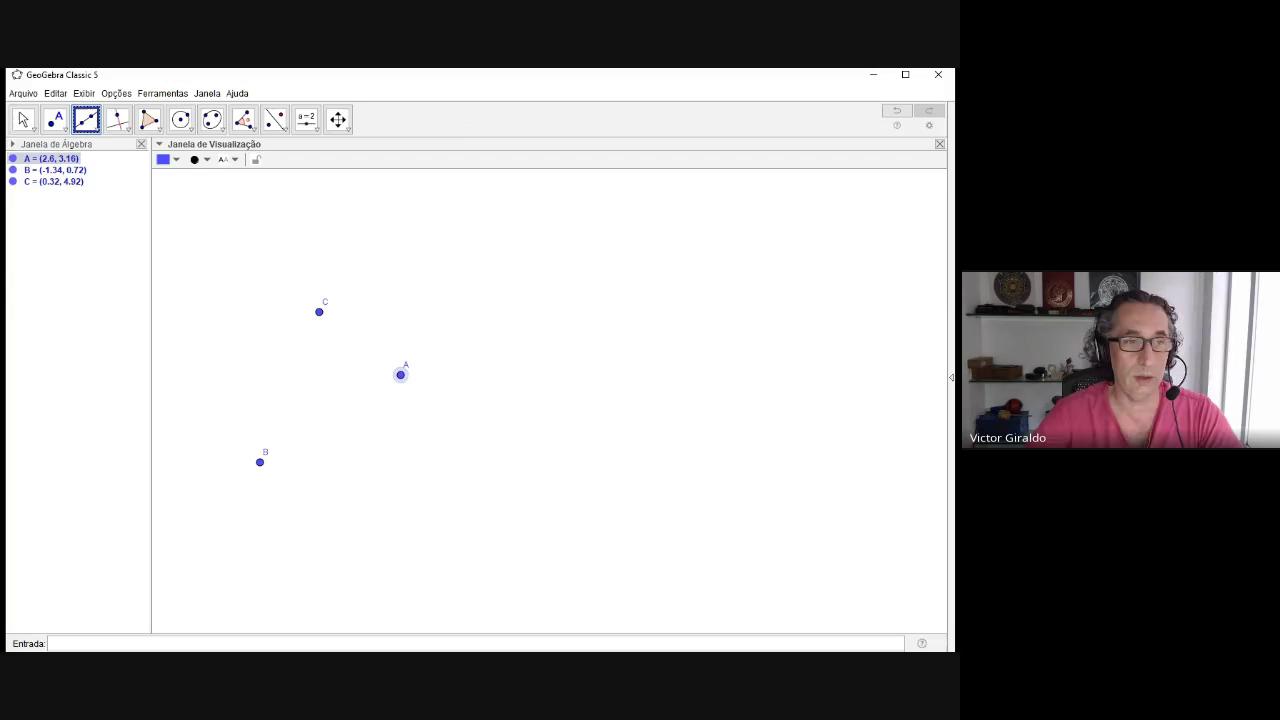
{"action": "left_click", "coordinate": [128, 174]}
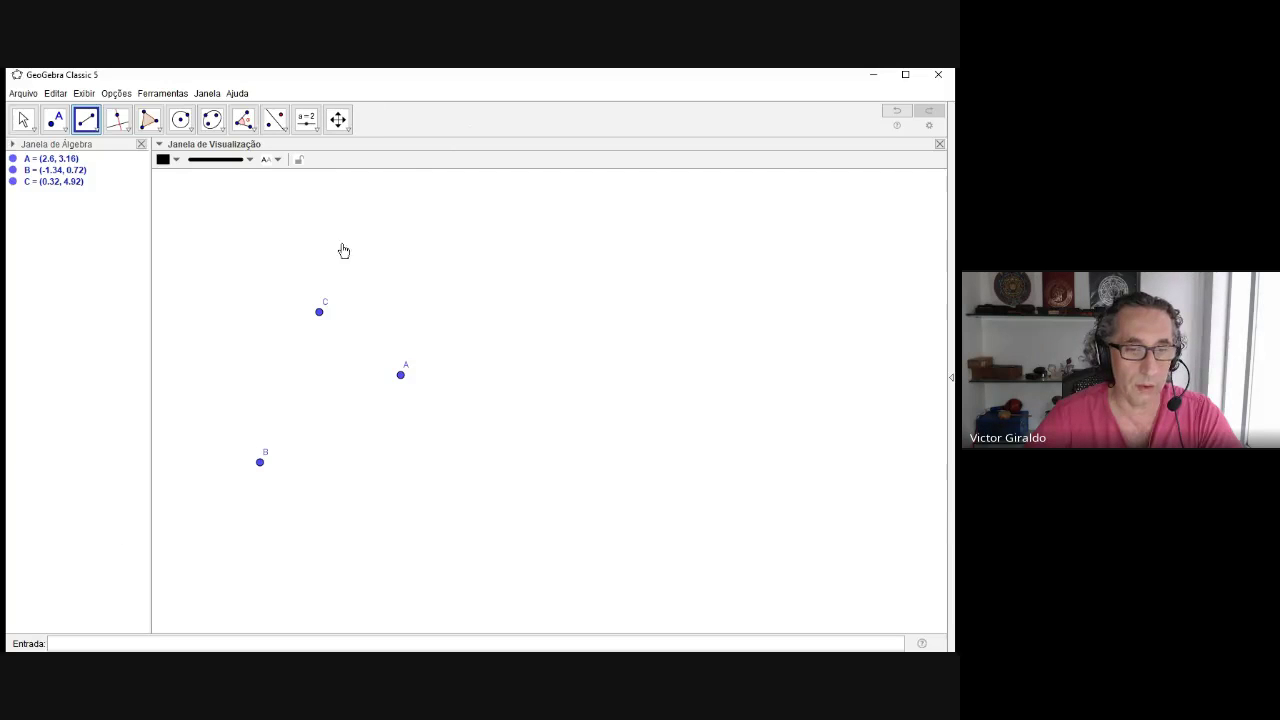
{"action": "left_click", "coordinate": [260, 462]}
{"action": "left_click", "coordinate": [400, 375]}
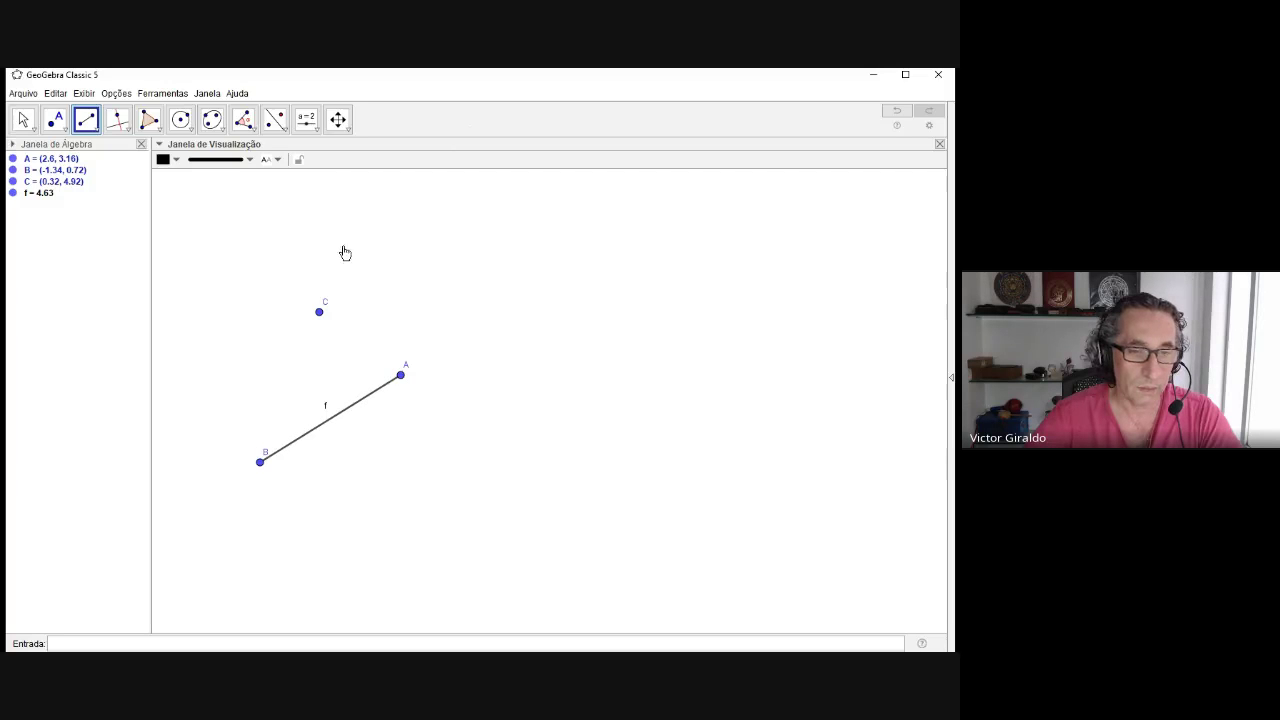
{"action": "left_click", "coordinate": [319, 312]}
{"action": "left_click", "coordinate": [400, 375]}
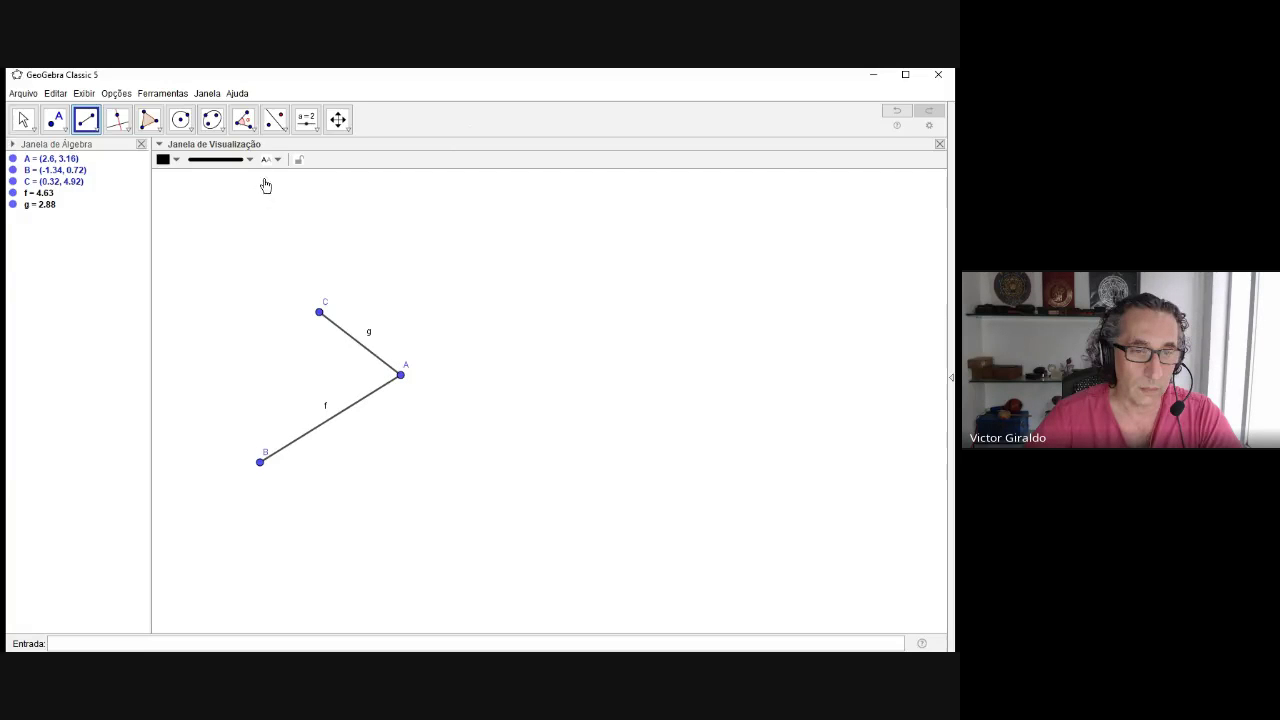
{"action": "left_click", "coordinate": [319, 312]}
{"action": "left_click", "coordinate": [260, 462]}
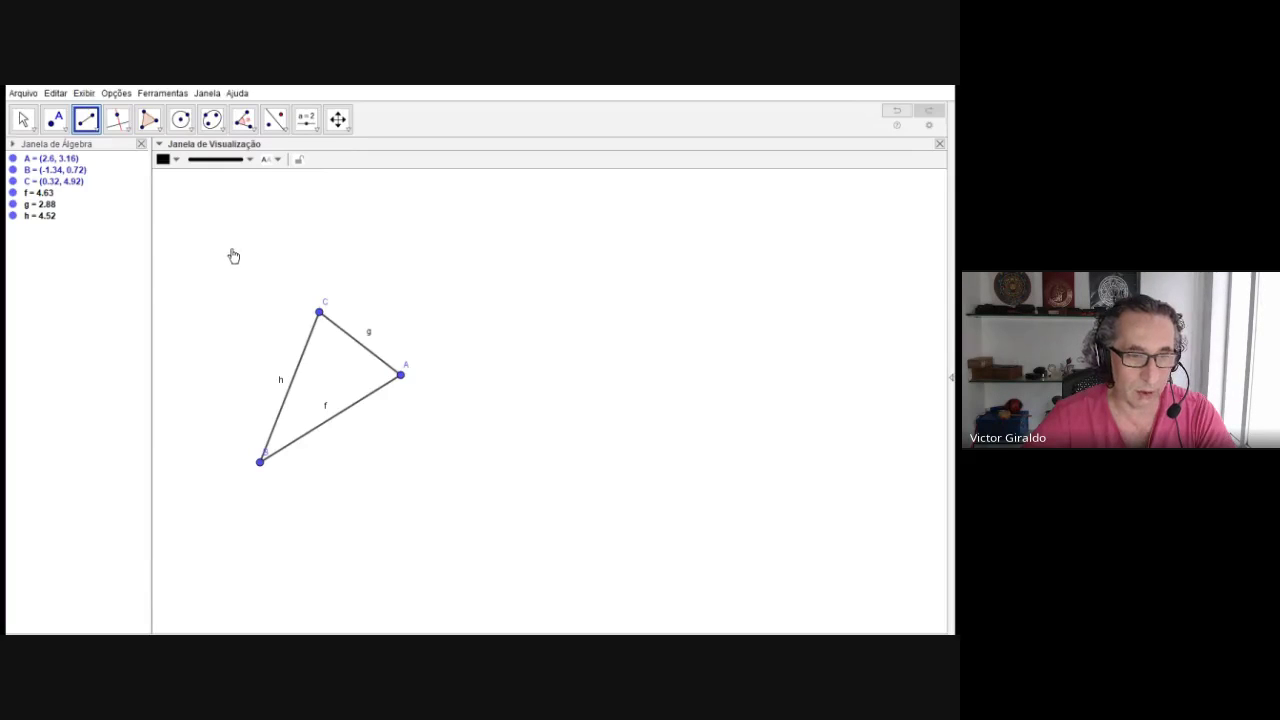
- Rename the segment between points C and B as a in its properties
{"action": "double_click", "coordinate": [296, 377]}
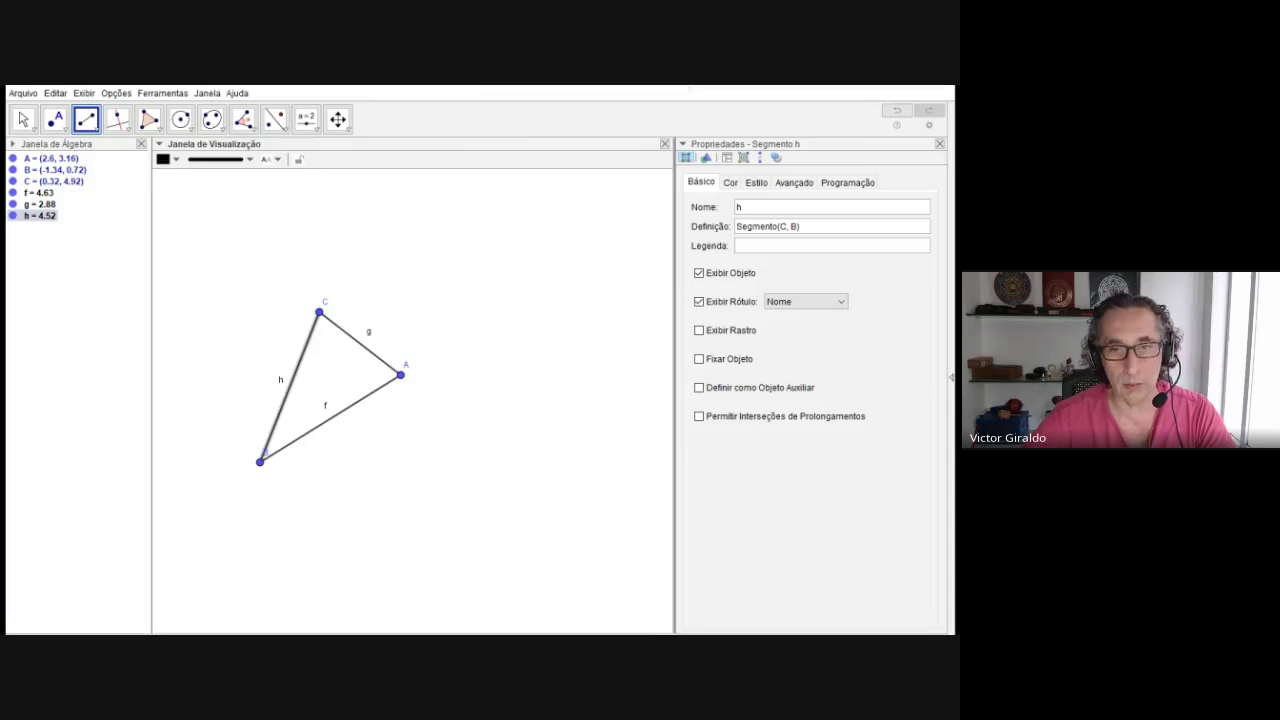
{"action": "left_click", "coordinate": [740, 206]}
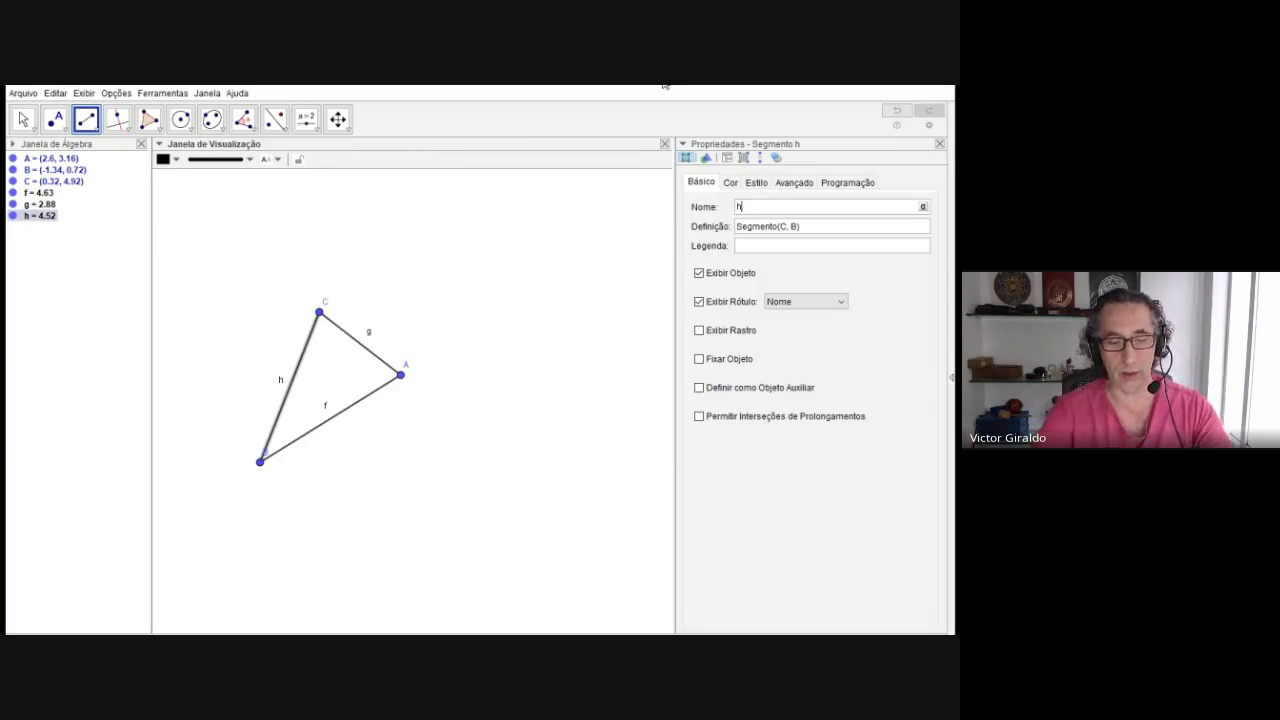
{"action": "key", "text": "BackSpace"}
{"action": "type", "text": "a"}
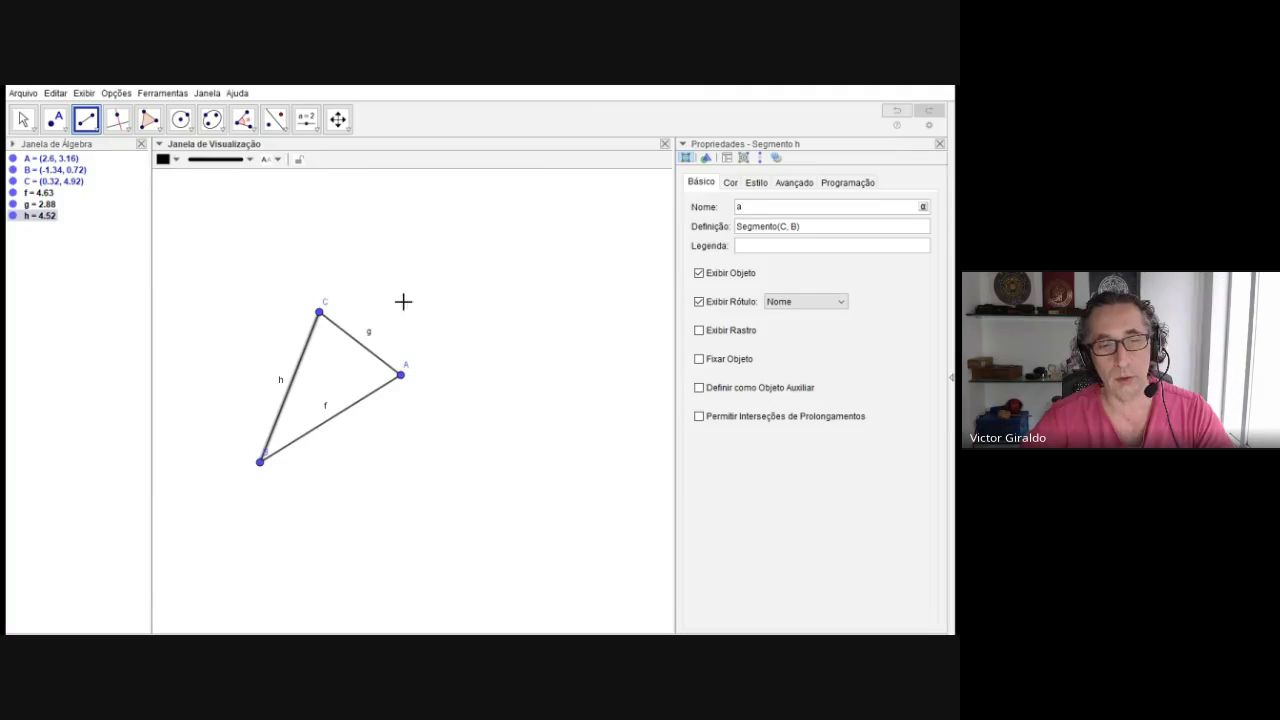
- Hide segment a and show it again, and turn off its label
{"action": "left_click", "coordinate": [700, 273]}
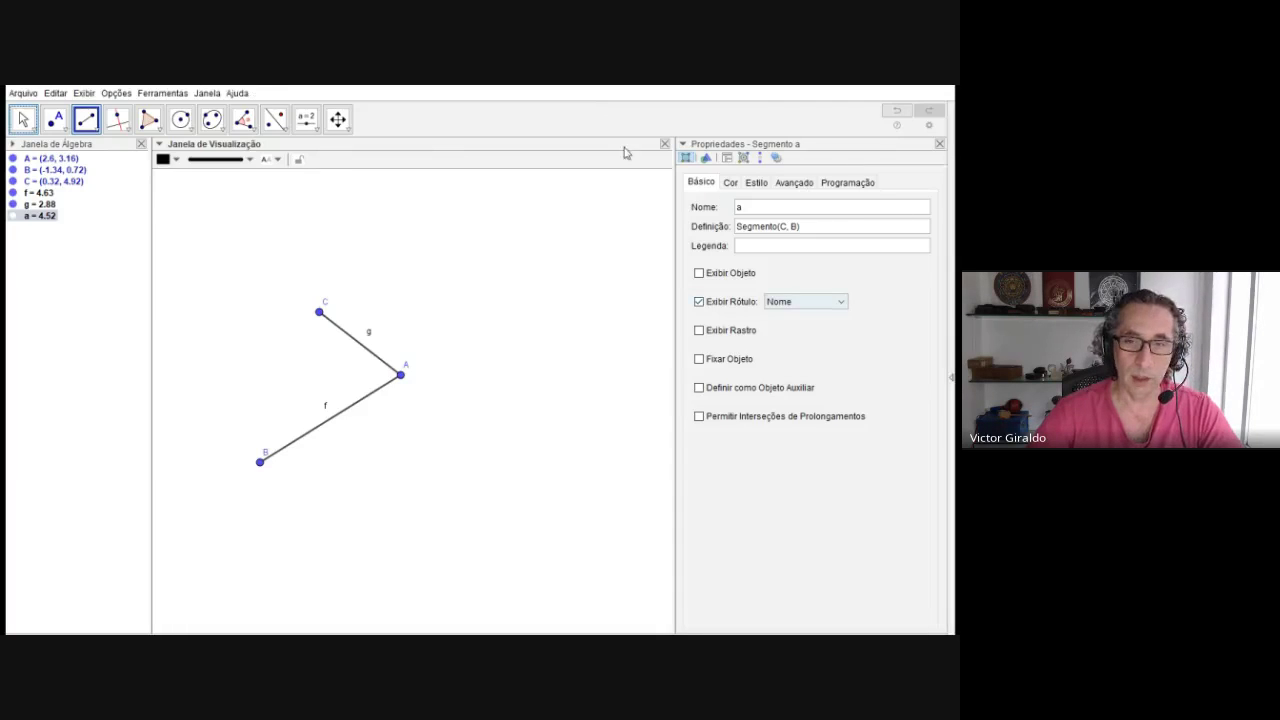
{"action": "key", "text": "space"}
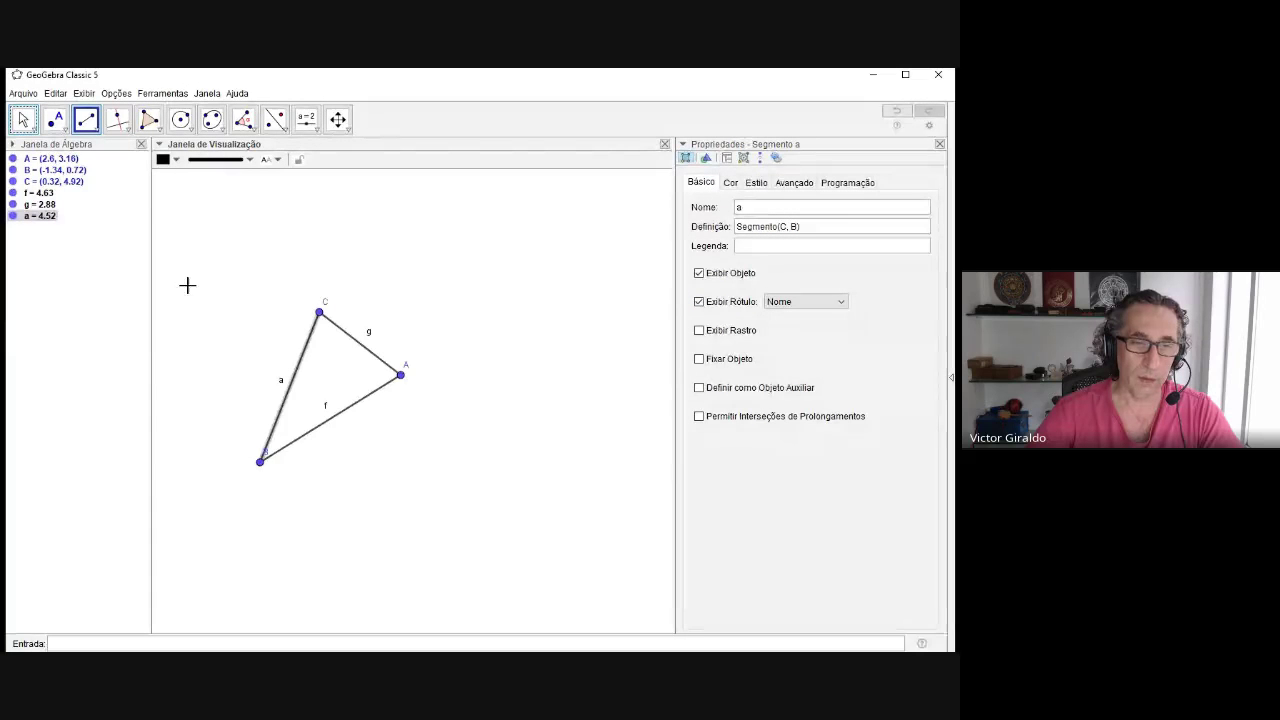
{"action": "left_click", "coordinate": [699, 302]}
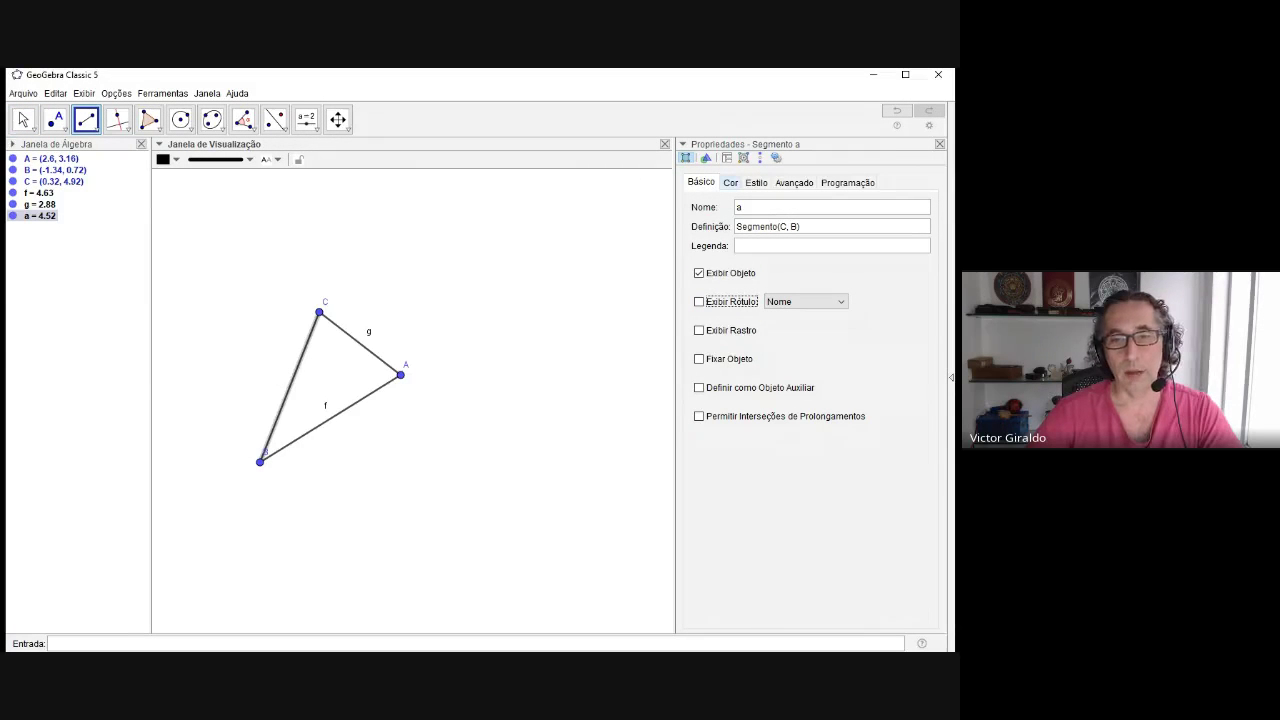
- Format segment a in violet (127, 0, 255) with line thickness 7, and close its properties
{"action": "left_click", "coordinate": [730, 182]}
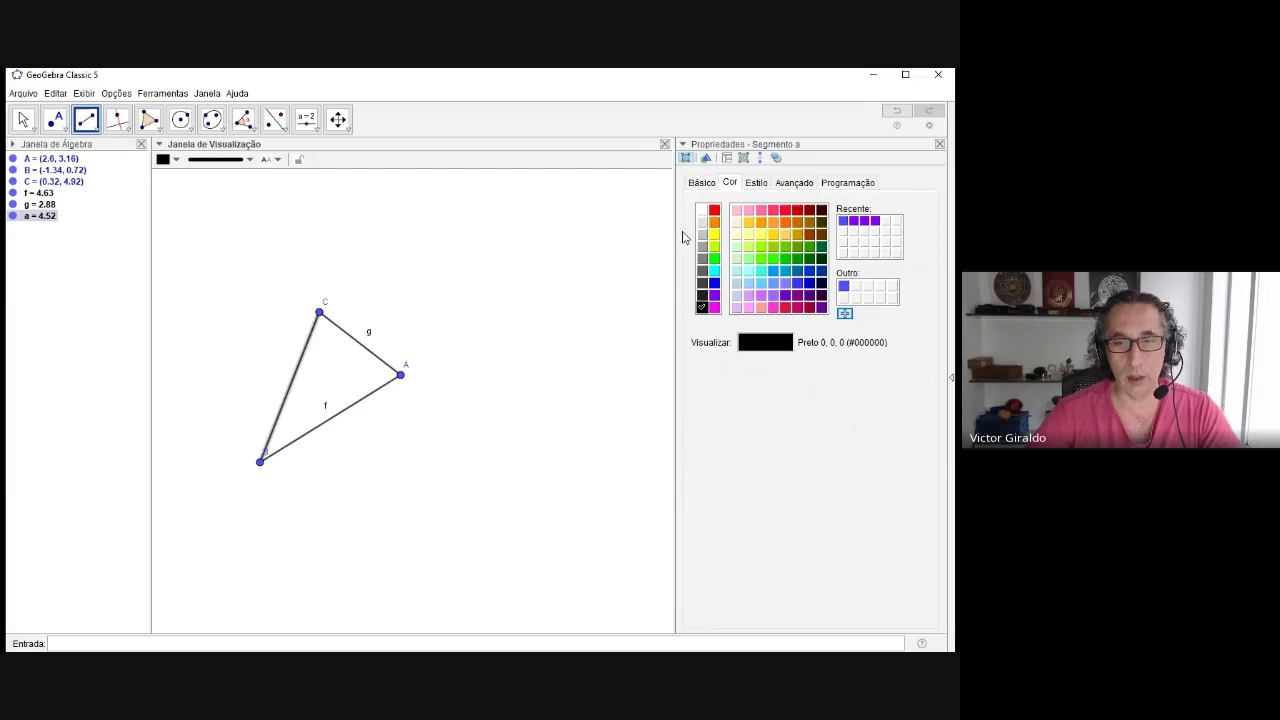
{"action": "left_click", "coordinate": [714, 295]}
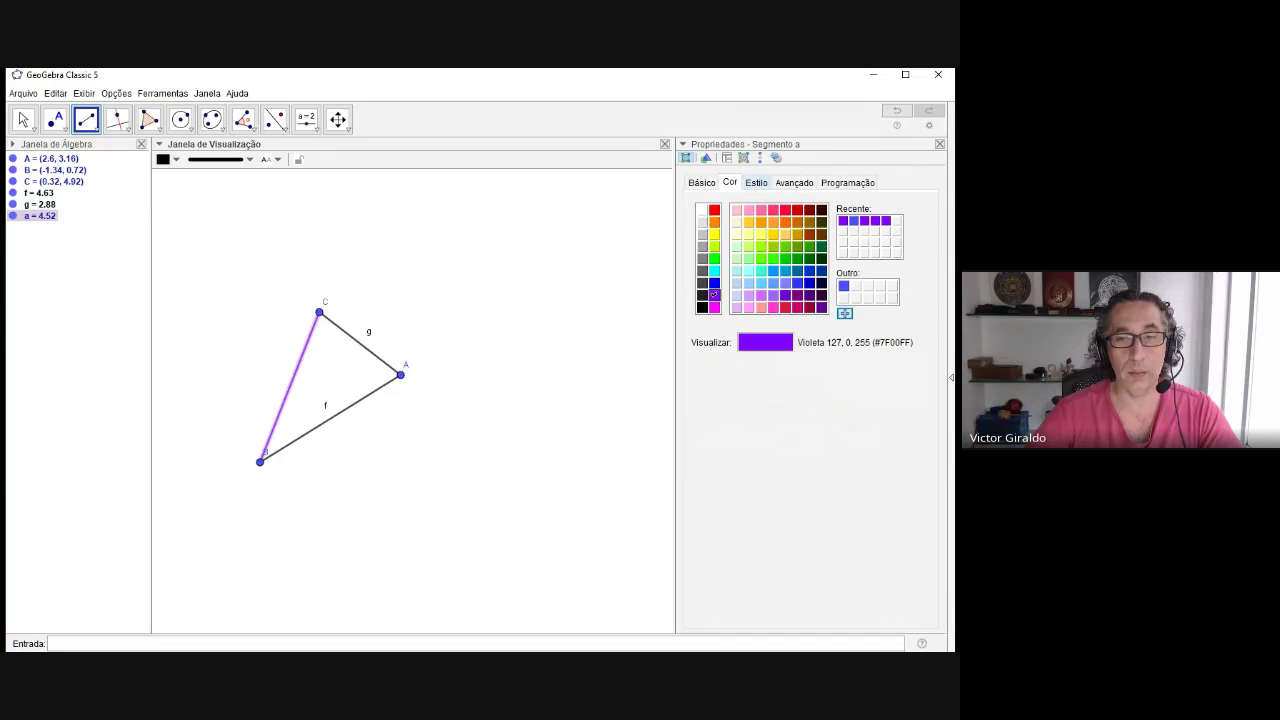
{"action": "left_click", "coordinate": [756, 182]}
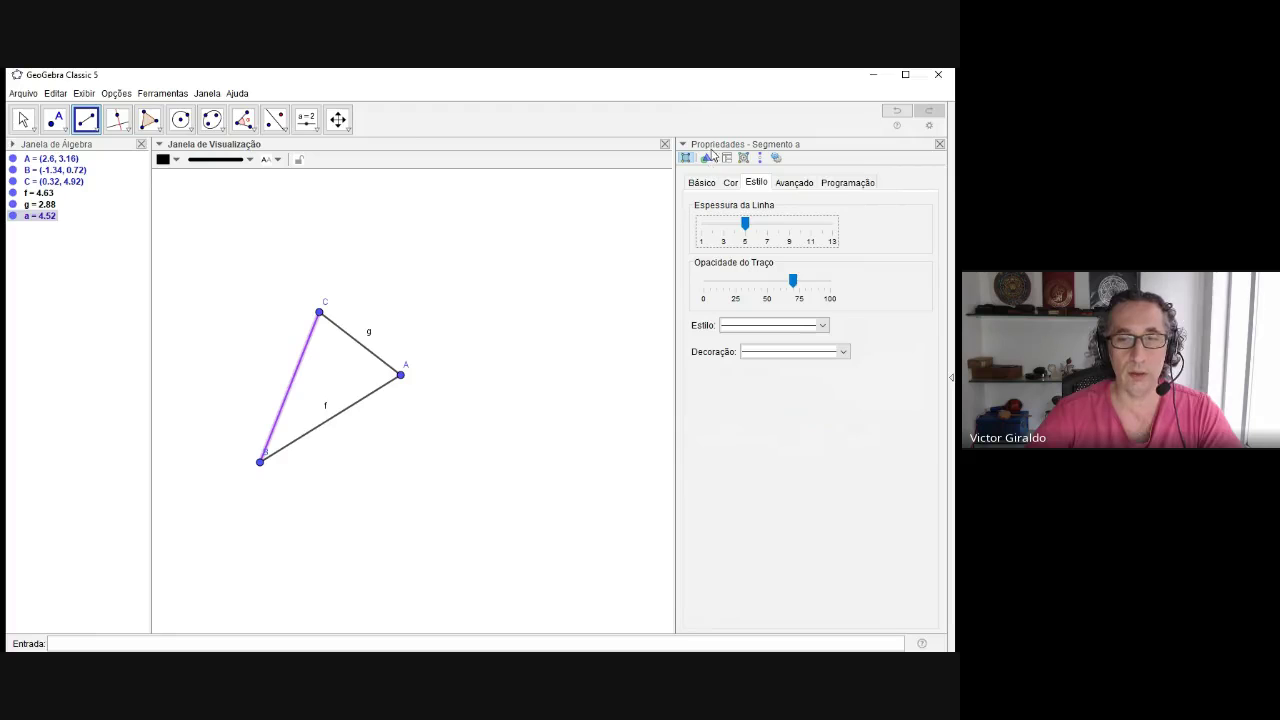
{"action": "key", "text": "Right"}
{"action": "key", "text": "Right"}
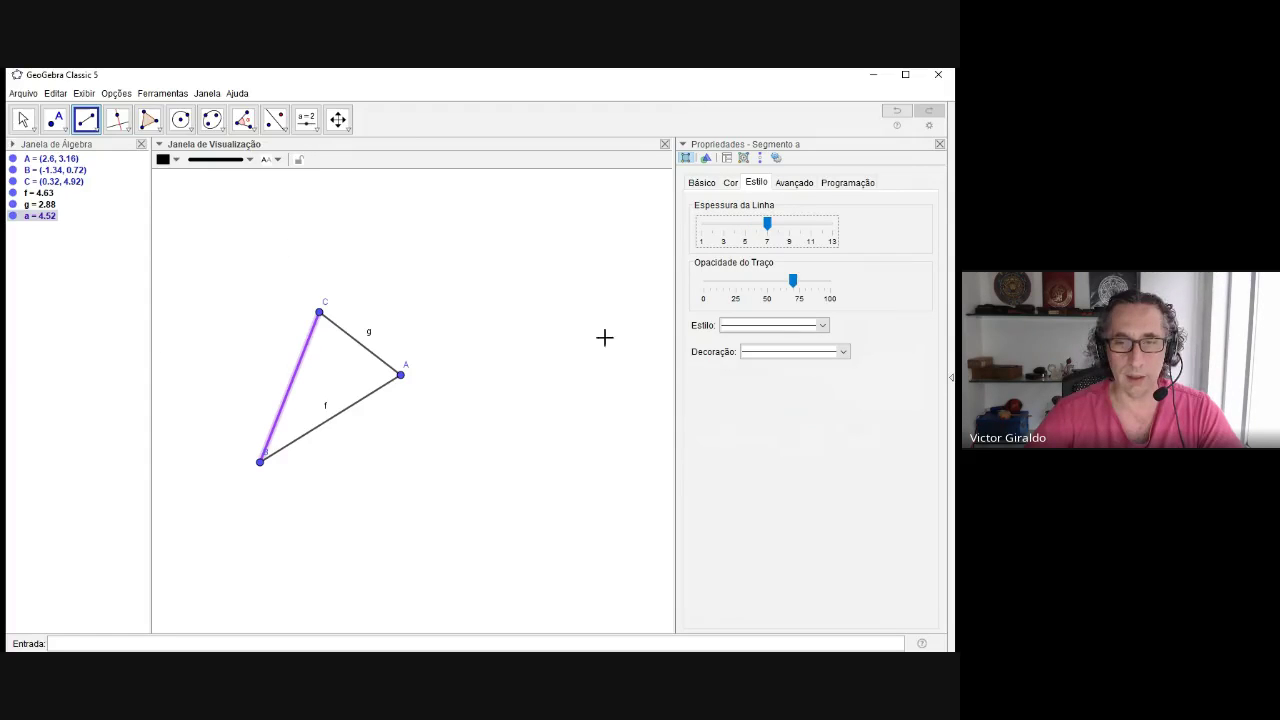
{"action": "left_click", "coordinate": [766, 190]}
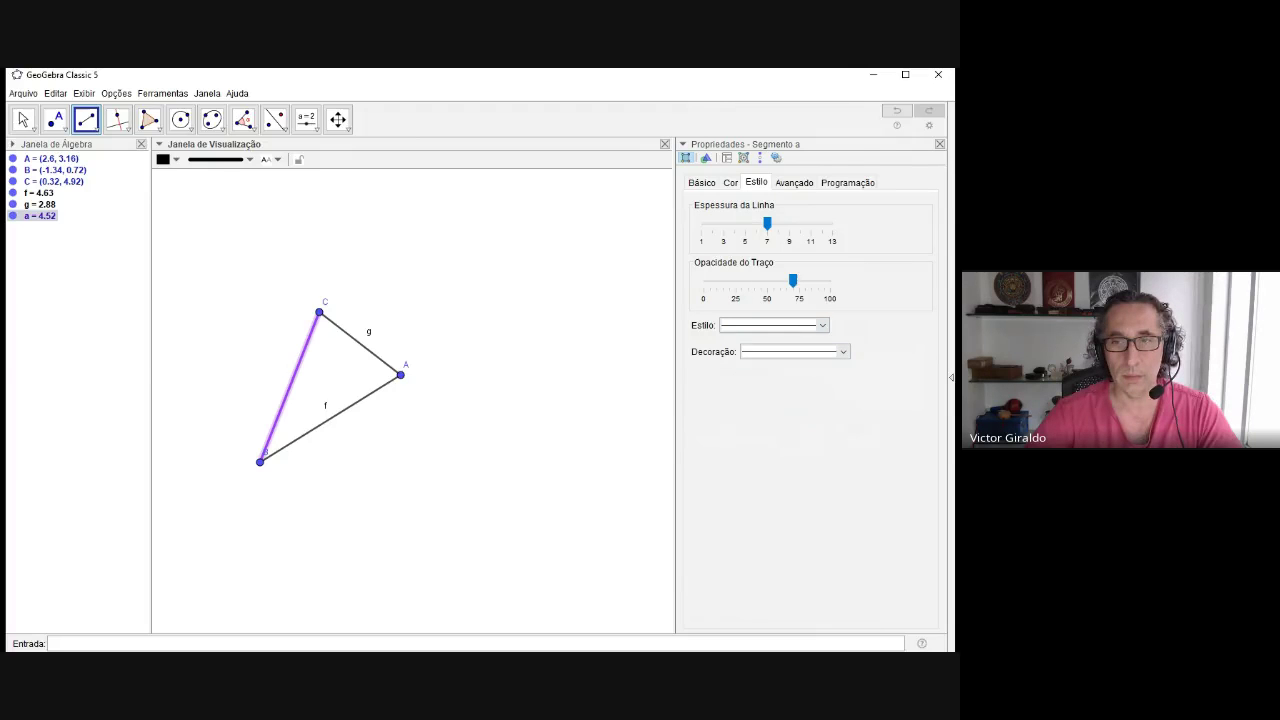
{"action": "left_click", "coordinate": [939, 144]}
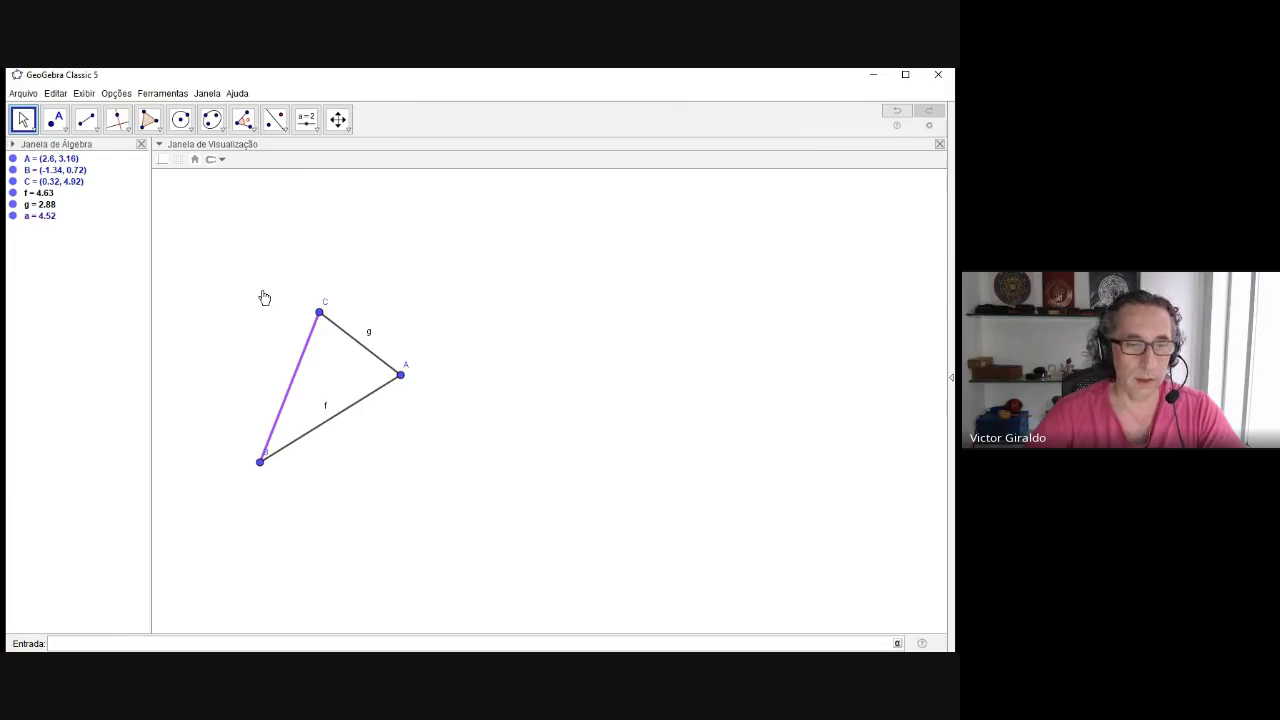
{"action": "left_click", "coordinate": [261, 297]}
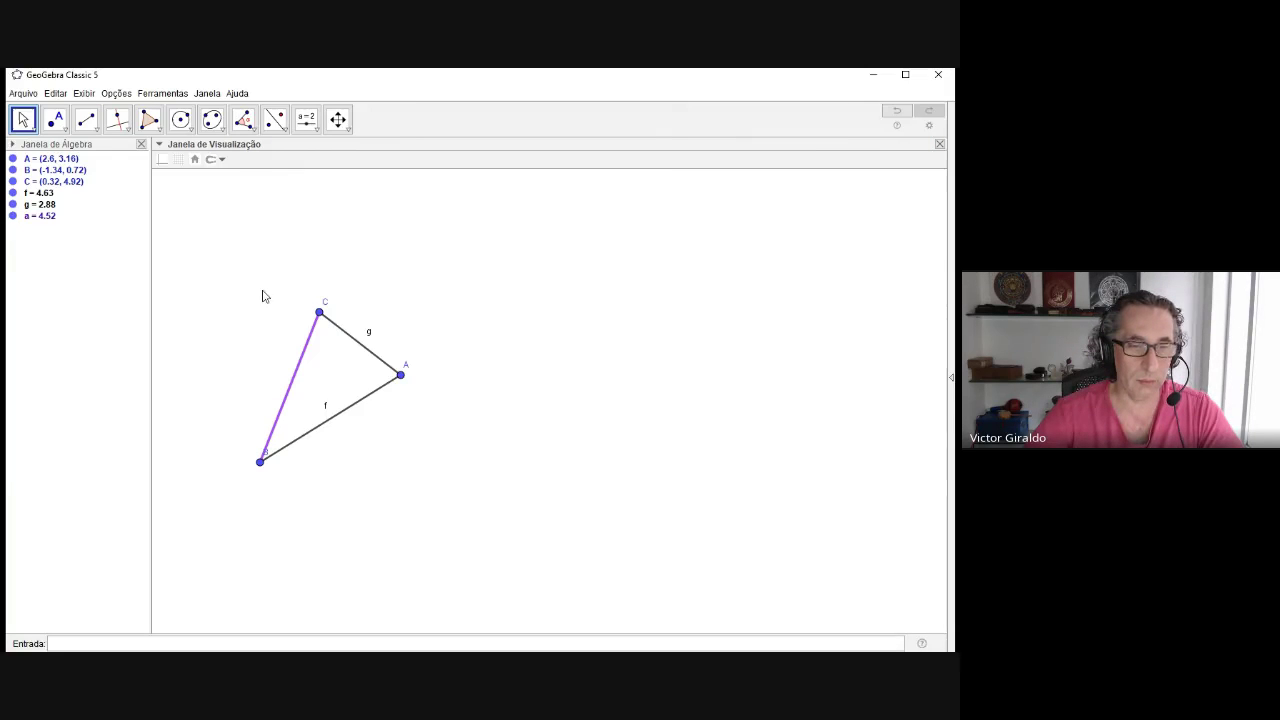
- Format the segment between A and B with line thickness 7 and violet colour (127, 0, 255)
{"action": "double_click", "coordinate": [332, 421]}
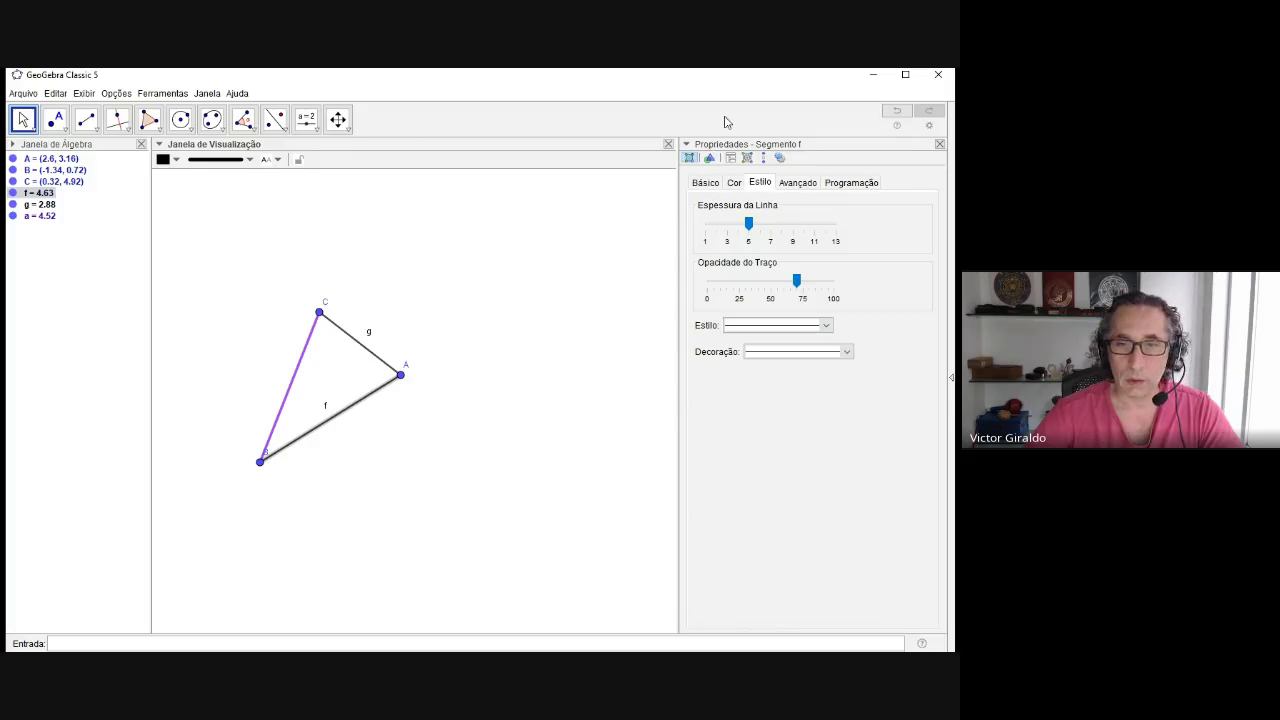
{"action": "key", "text": "Right"}
{"action": "key", "text": "Right"}
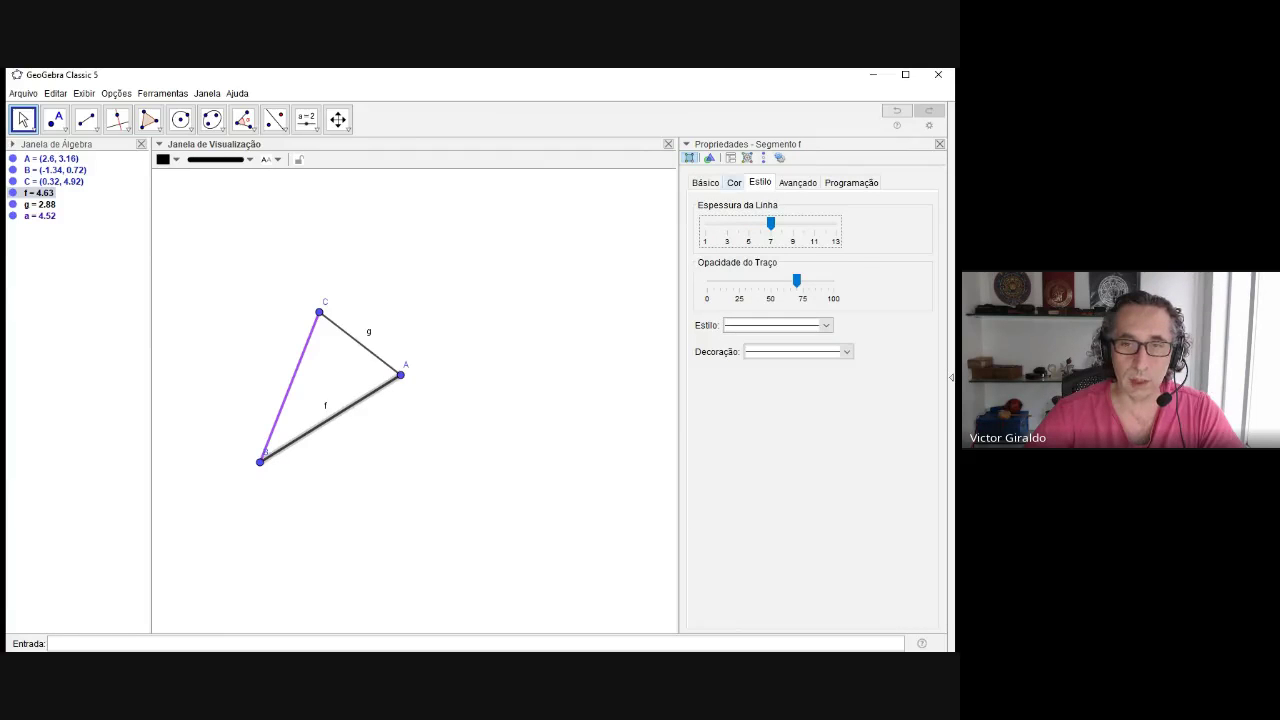
{"action": "left_click", "coordinate": [734, 182]}
{"action": "left_click", "coordinate": [718, 295]}
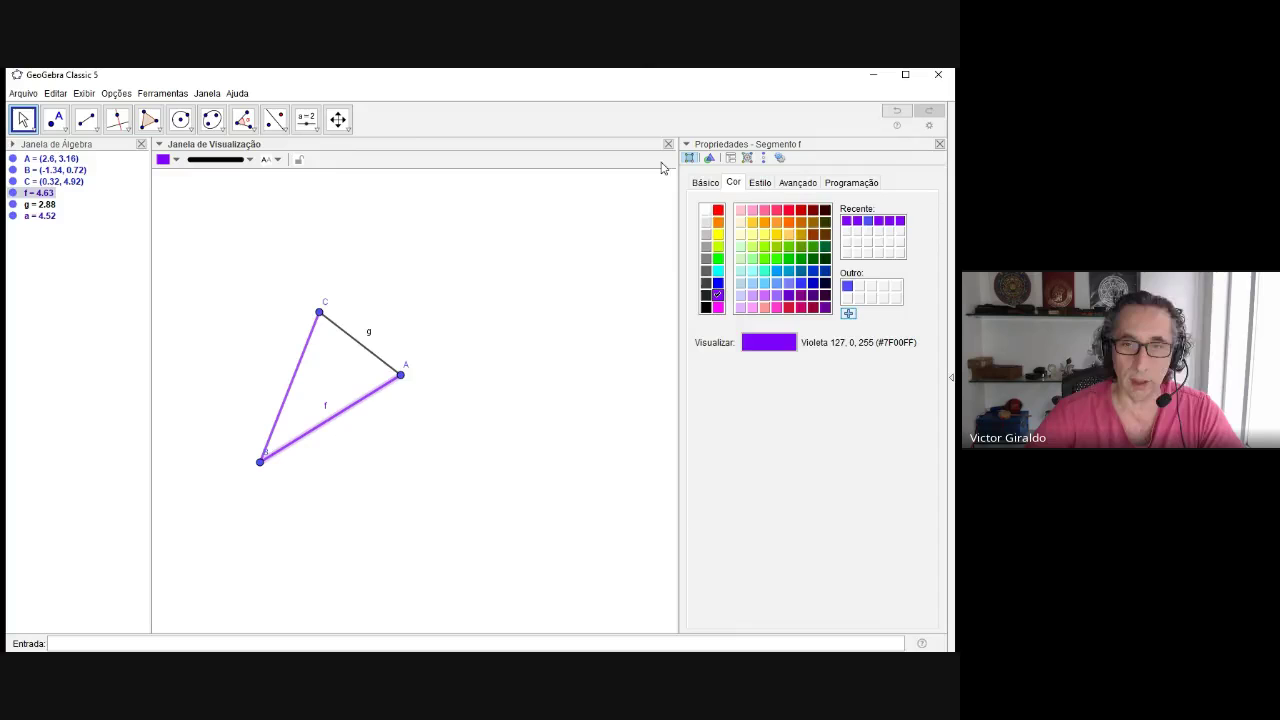
- Turn off the label of segment AB, rename it as c, and close its properties
{"action": "left_click", "coordinate": [705, 182]}
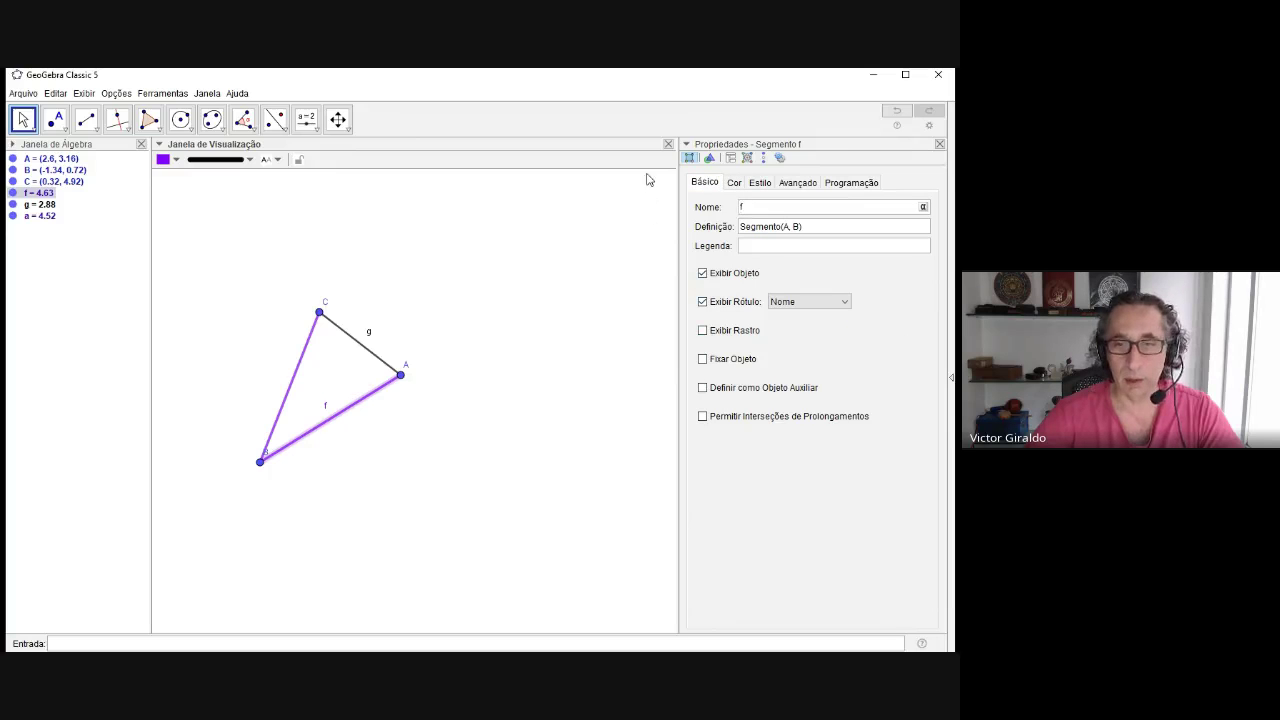
{"action": "key", "text": "ctrl+shift+g"}
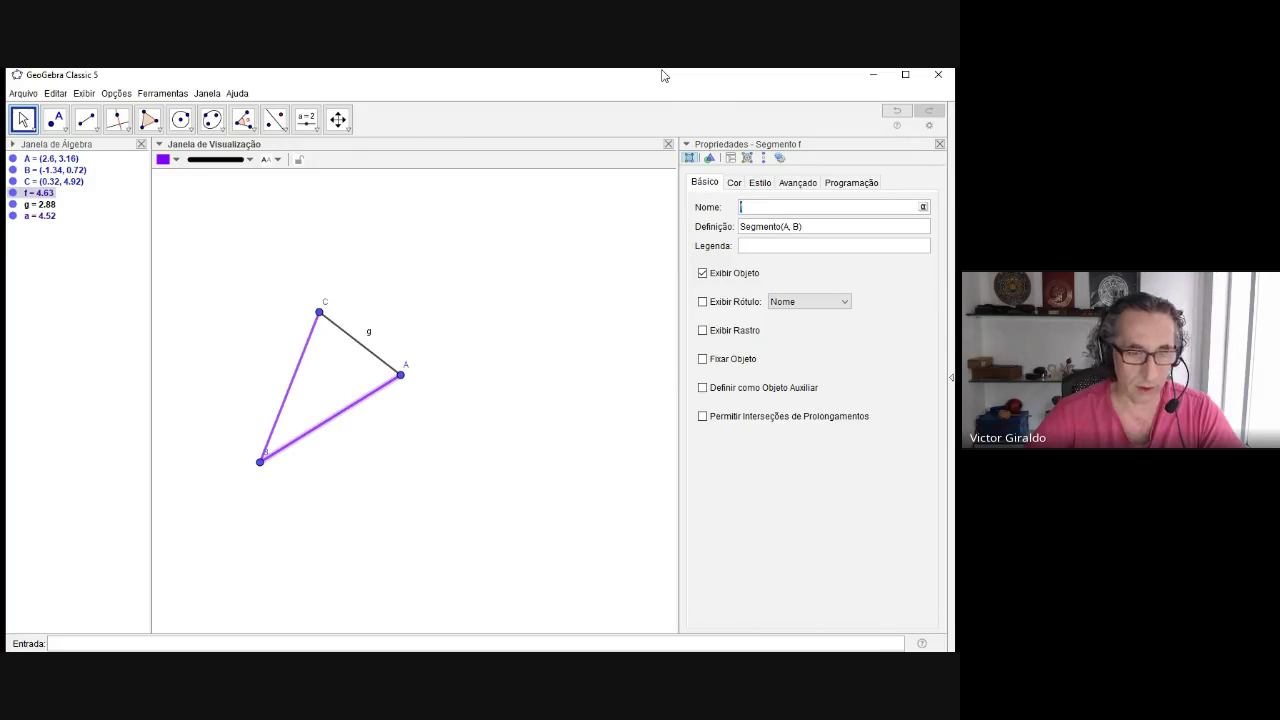
{"action": "type", "text": "c"}
{"action": "left_click", "coordinate": [939, 144]}
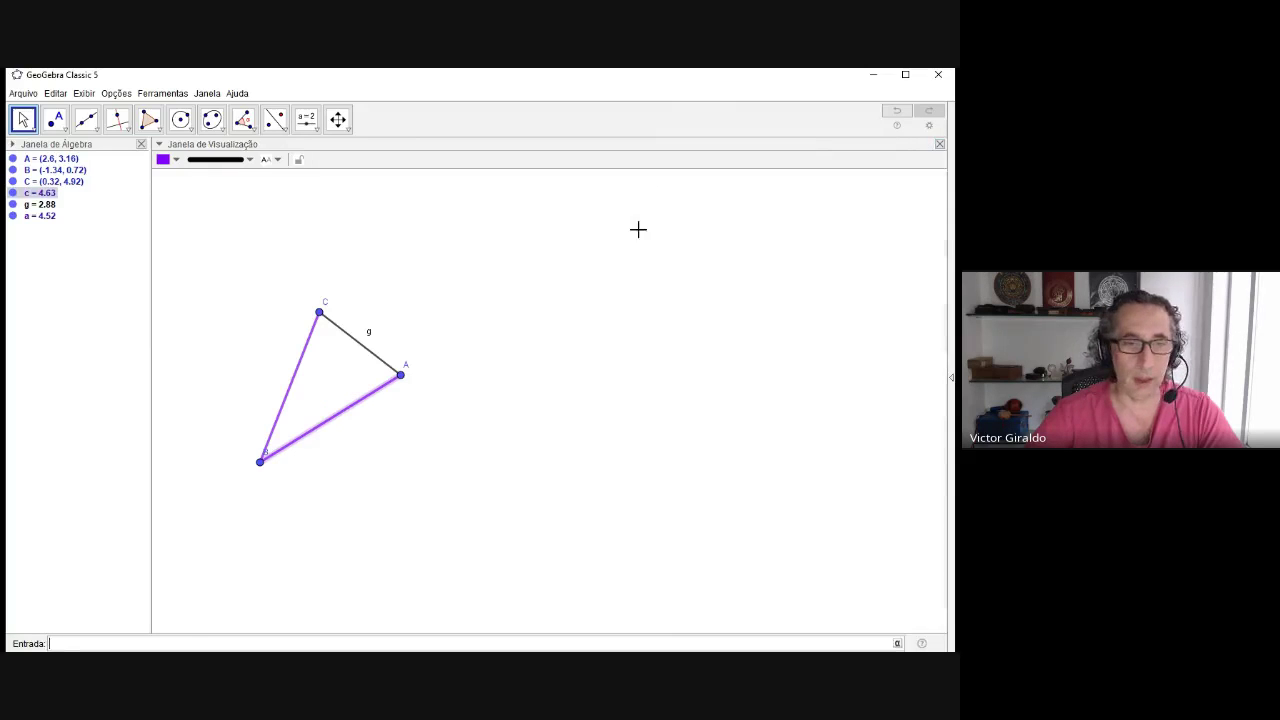
- Rename the segment between A and C as b and turn off its label
{"action": "key", "text": "Tab"}
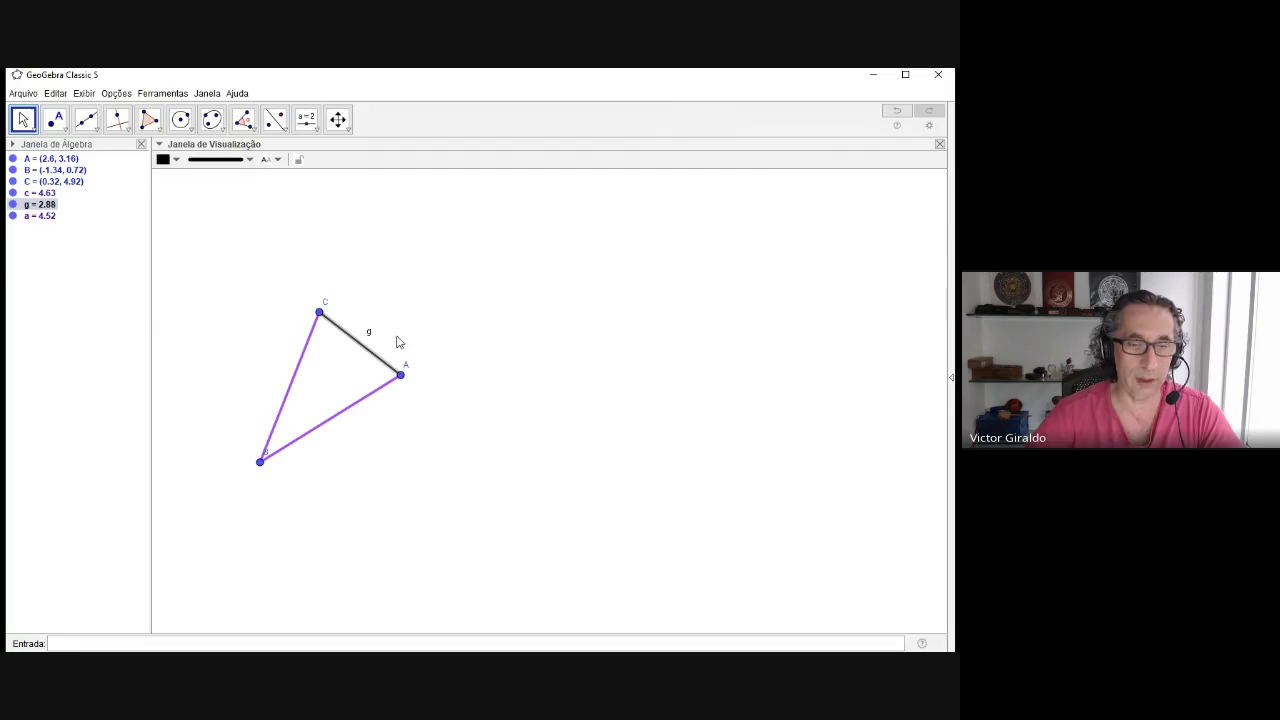
{"action": "key", "text": "ctrl+e"}
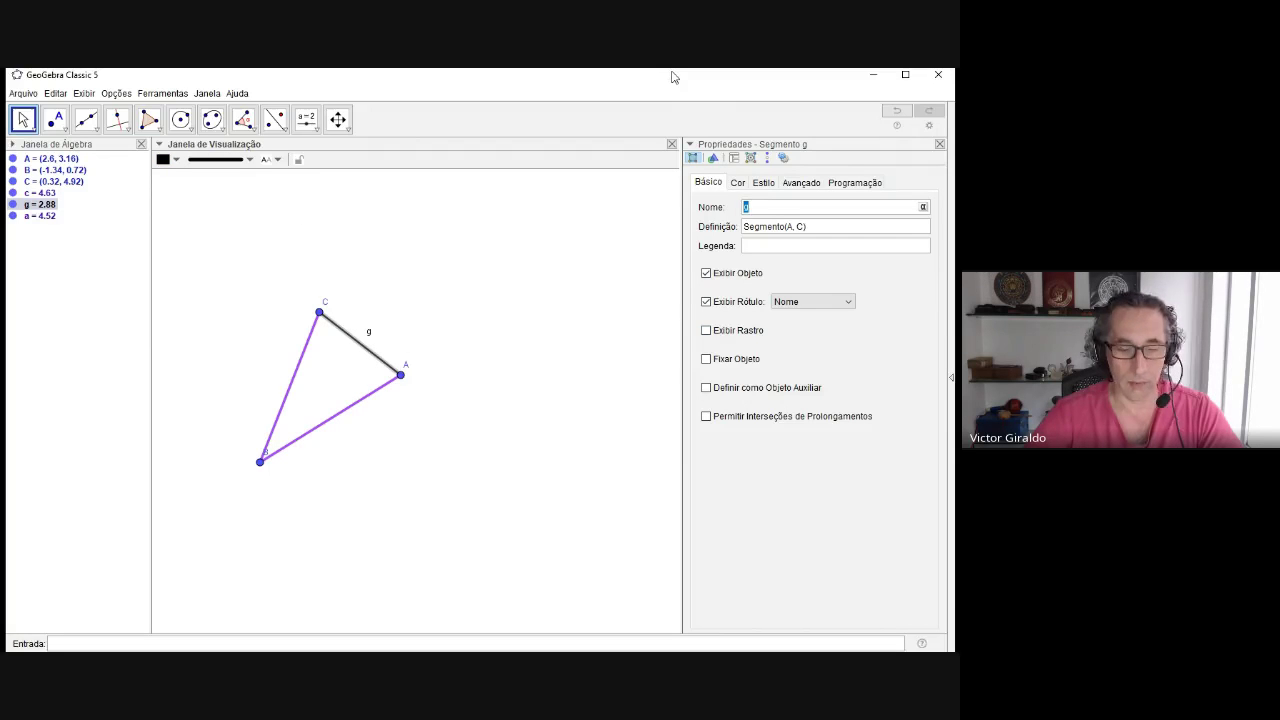
{"action": "type", "text": "b"}
{"action": "key", "text": "Tab"}
{"action": "key", "text": "Tab"}
{"action": "key", "text": "Tab"}
{"action": "key", "text": "Tab"}
{"action": "key", "text": "space"}
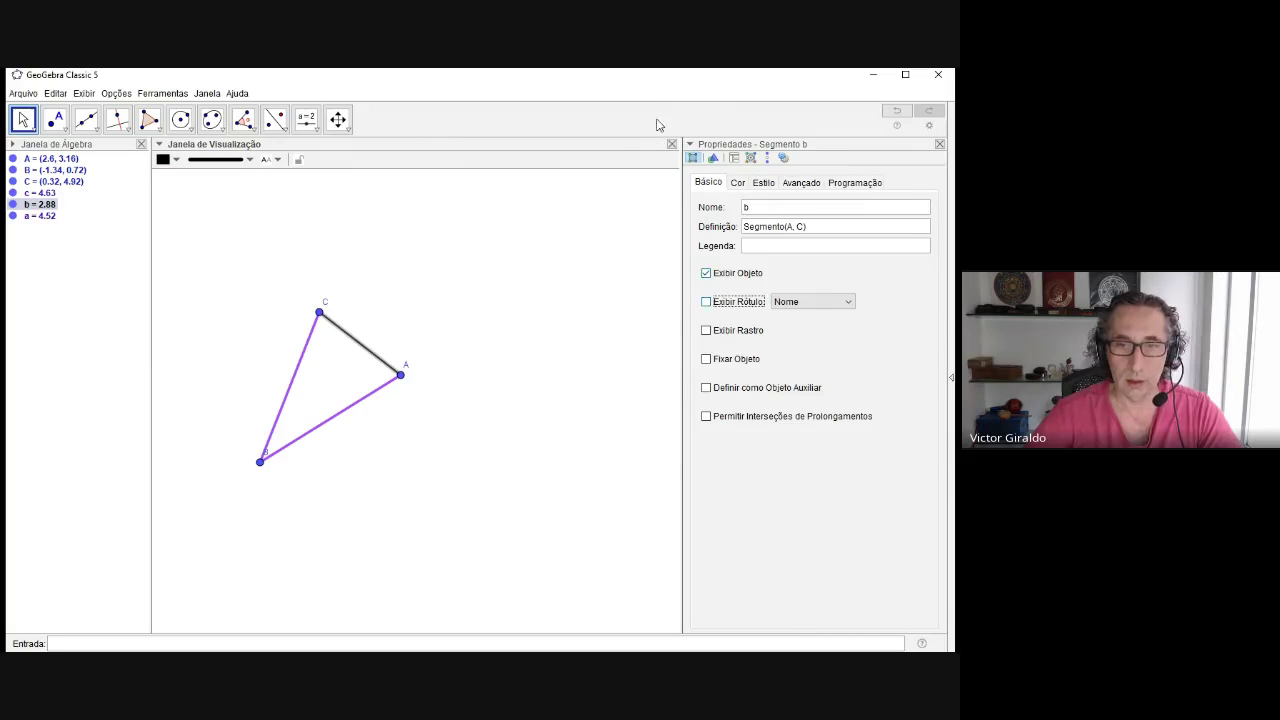
- Format segment b in violet (127, 0, 255) with line thickness 7, and close its properties
{"action": "key", "text": "ctrl+Page_Down"}
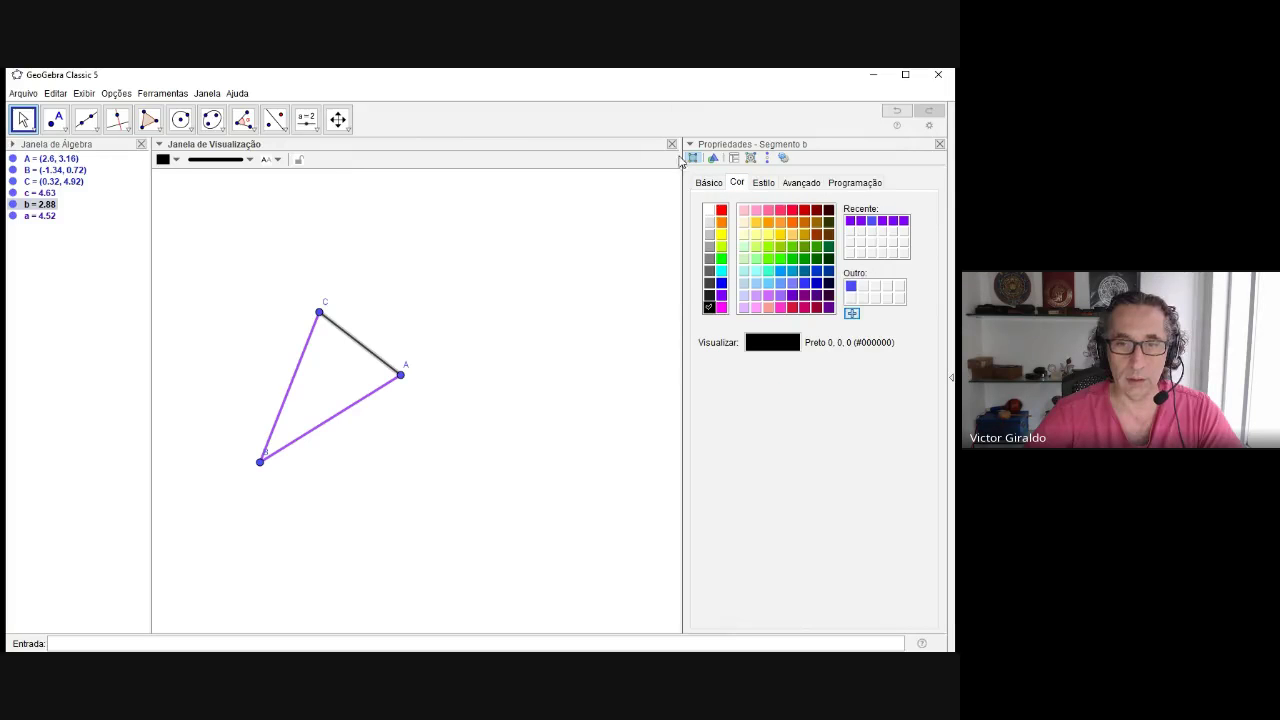
{"action": "left_click", "coordinate": [721, 295]}
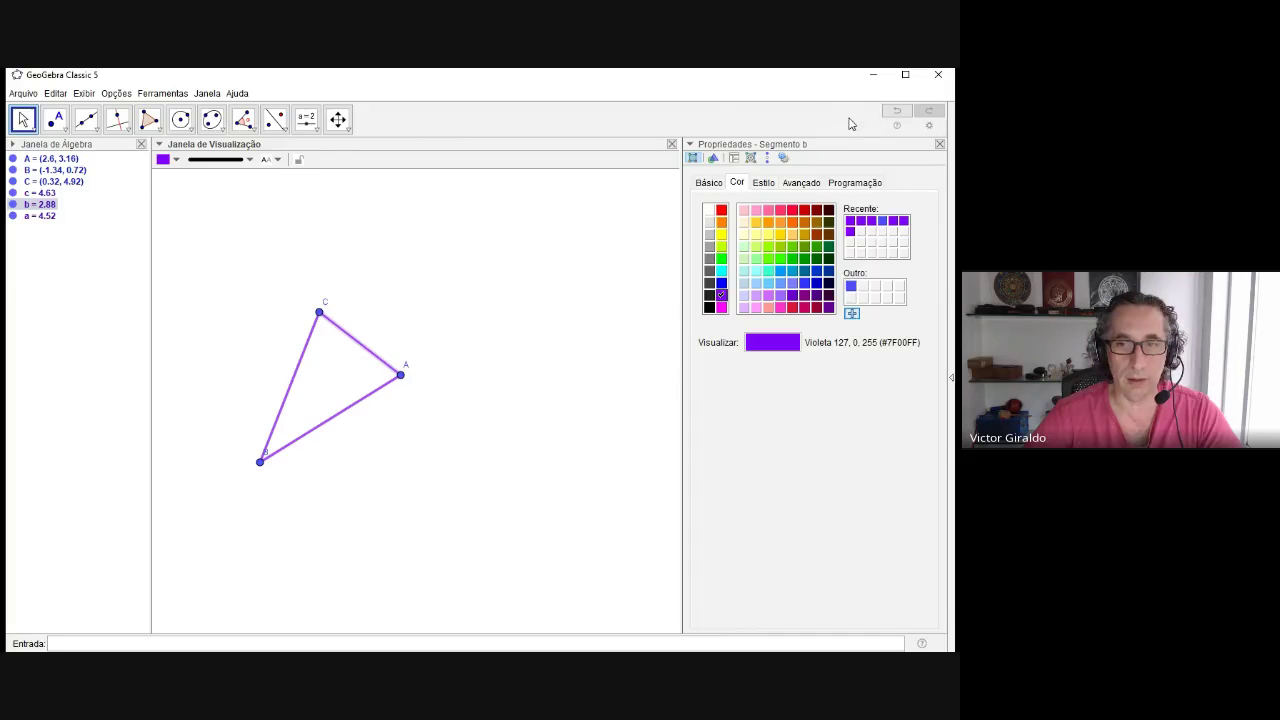
{"action": "left_click", "coordinate": [764, 182]}
{"action": "key", "text": "Right"}
{"action": "key", "text": "Right"}
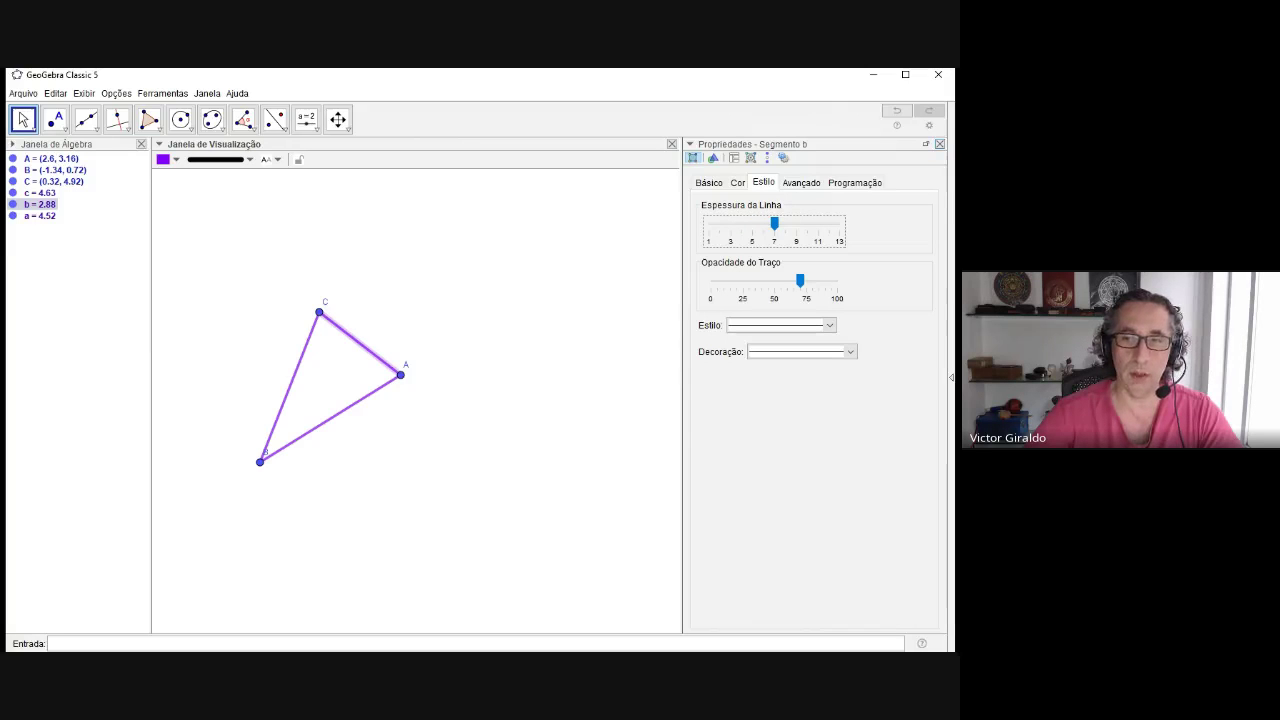
{"action": "left_click", "coordinate": [939, 144]}
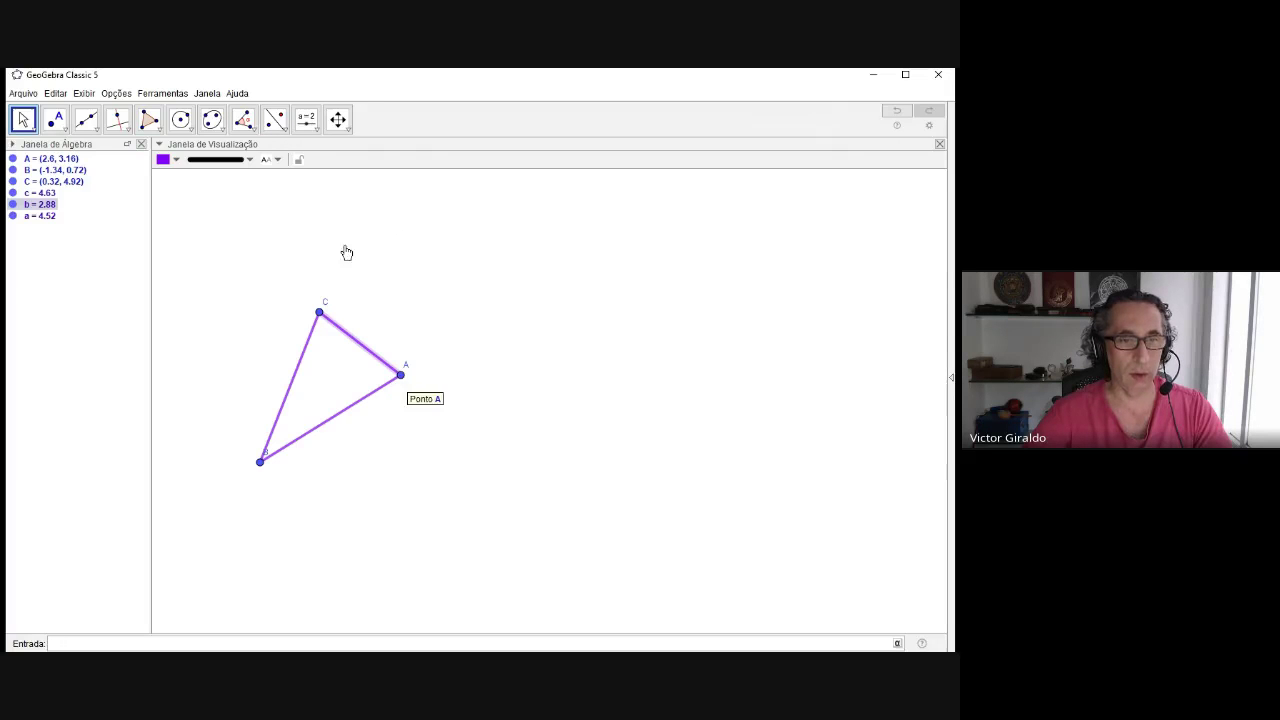
- Reshape the triangle by moving vertex C to about (1.64, 6.46) and vertex A to about (6.04, 2.3)
{"action": "left_click_drag", "start_coordinate": [346, 243], "coordinate": [403, 246]}
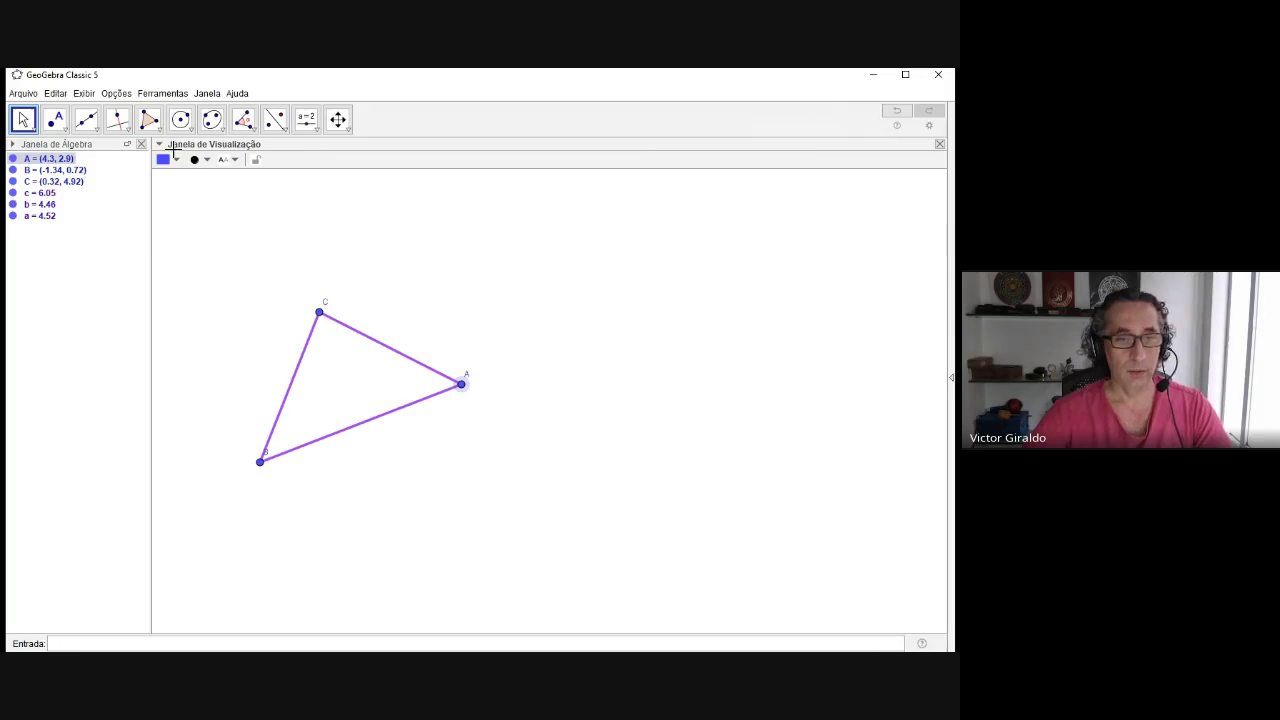
{"action": "left_click_drag", "start_coordinate": [263, 177], "coordinate": [300, 140]}
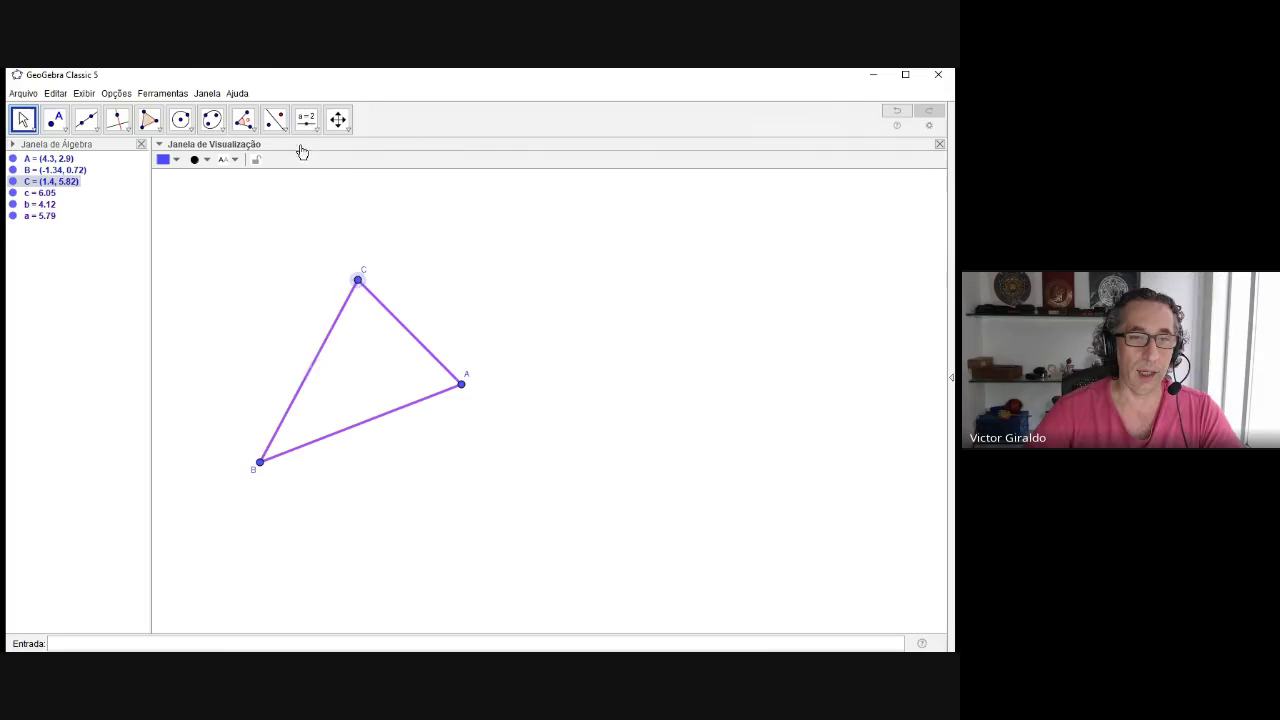
{"action": "left_click_drag", "start_coordinate": [406, 251], "coordinate": [488, 283]}
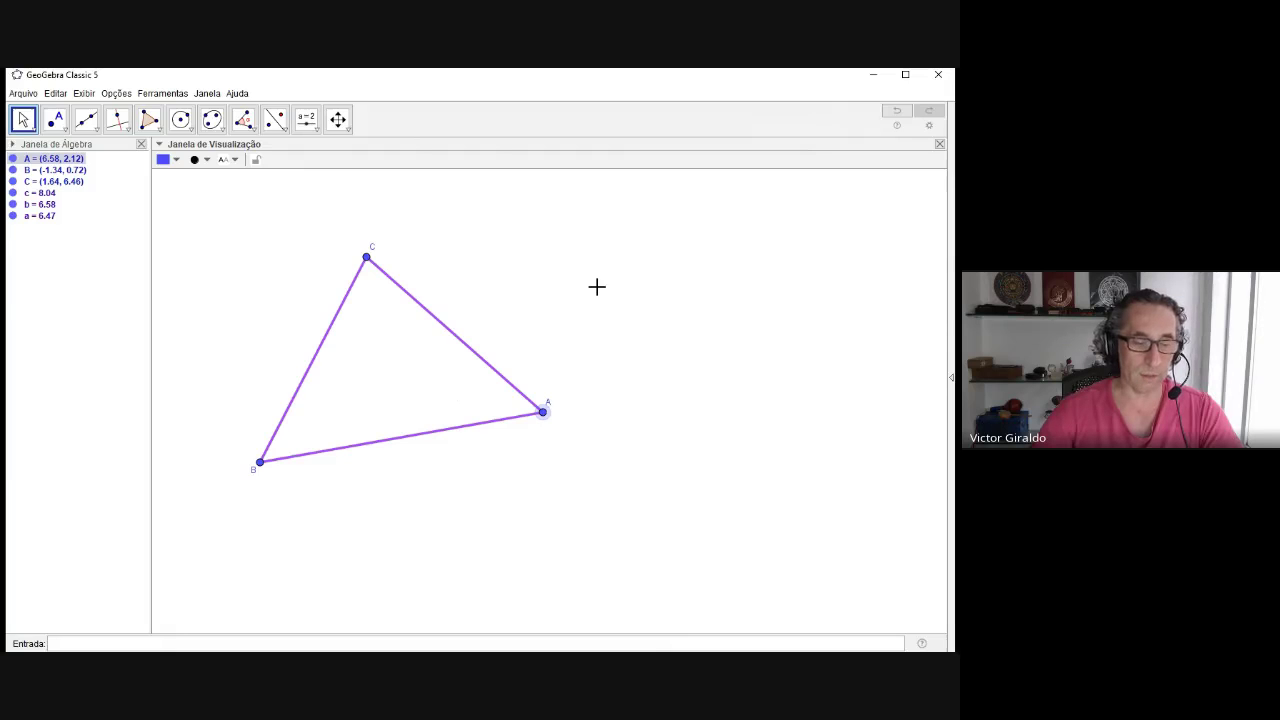
{"action": "left_click_drag", "start_coordinate": [489, 283], "coordinate": [469, 277]}
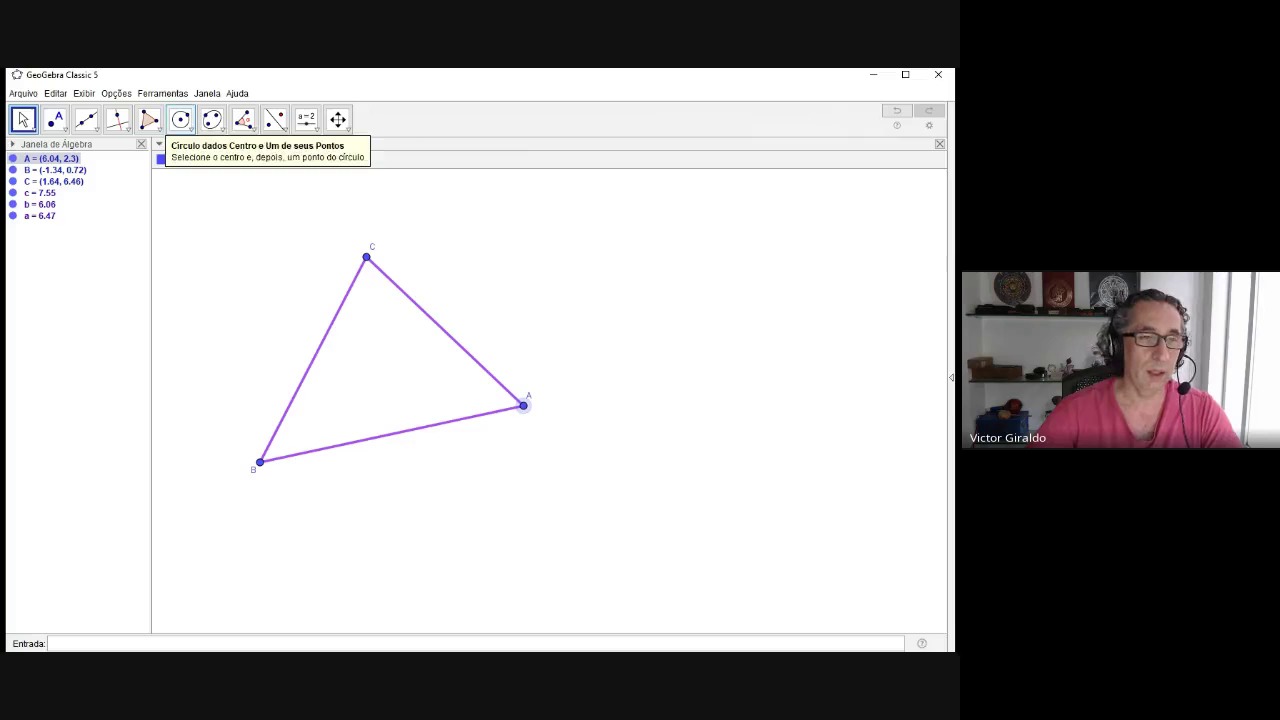
- Draw two circles by centre and point, one centred at A through B and one centred at B through A
{"action": "left_click", "coordinate": [180, 119]}
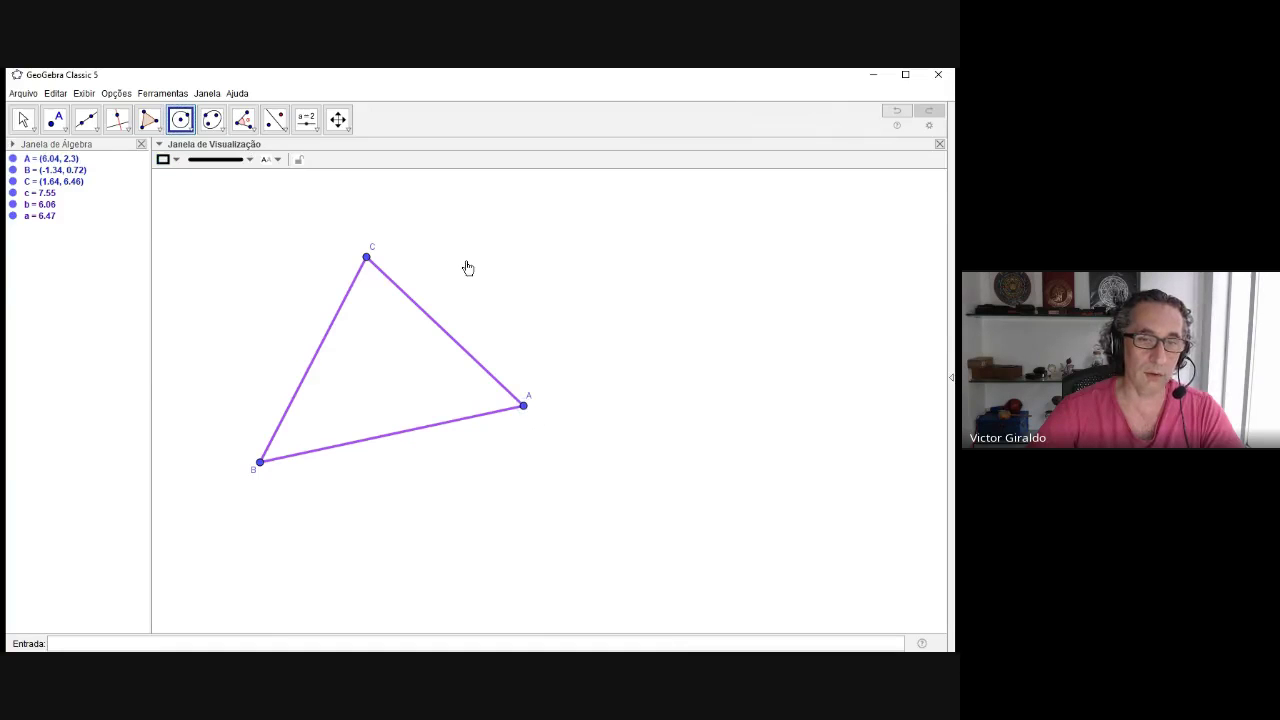
{"action": "left_click", "coordinate": [523, 405]}
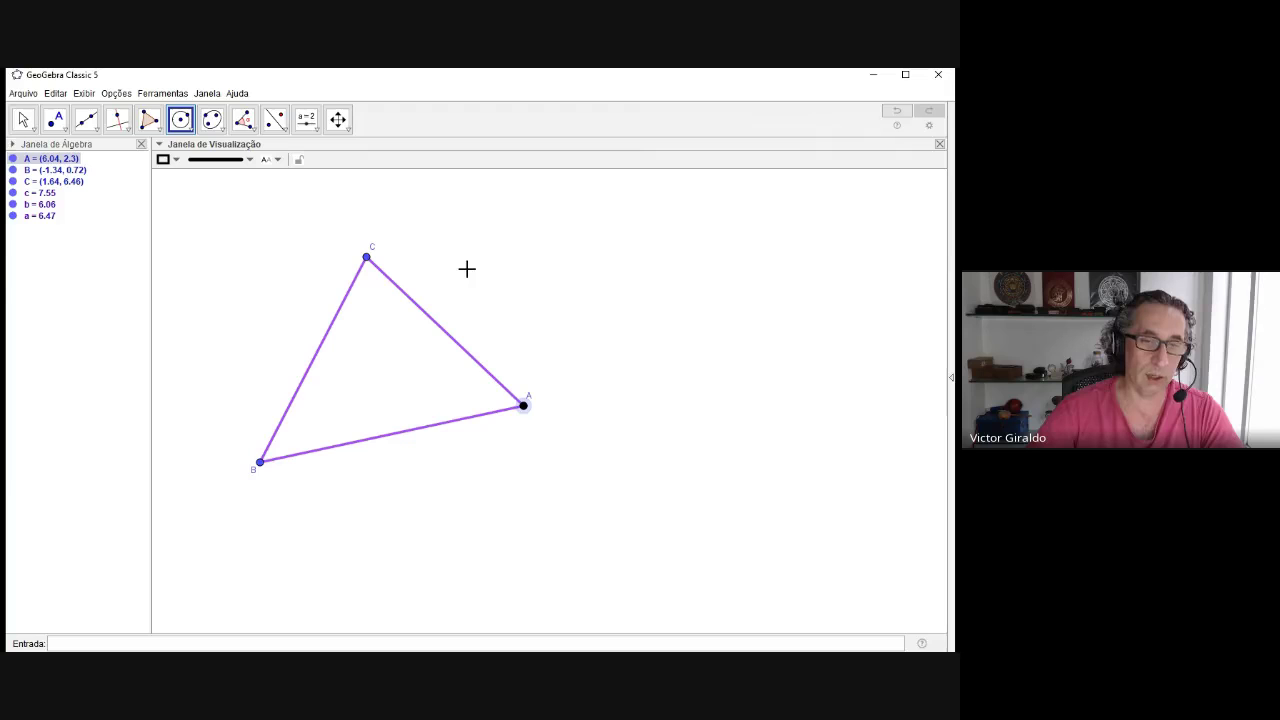
{"action": "left_click", "coordinate": [259, 462]}
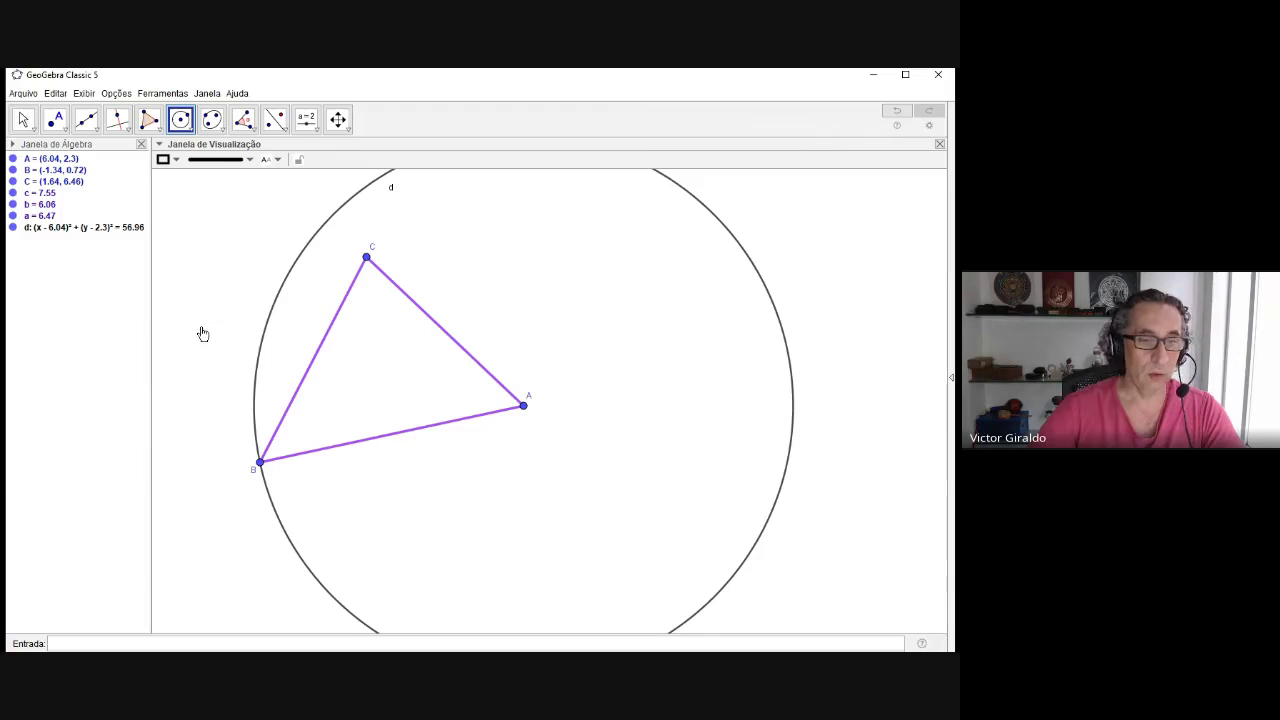
{"action": "left_click", "coordinate": [260, 462]}
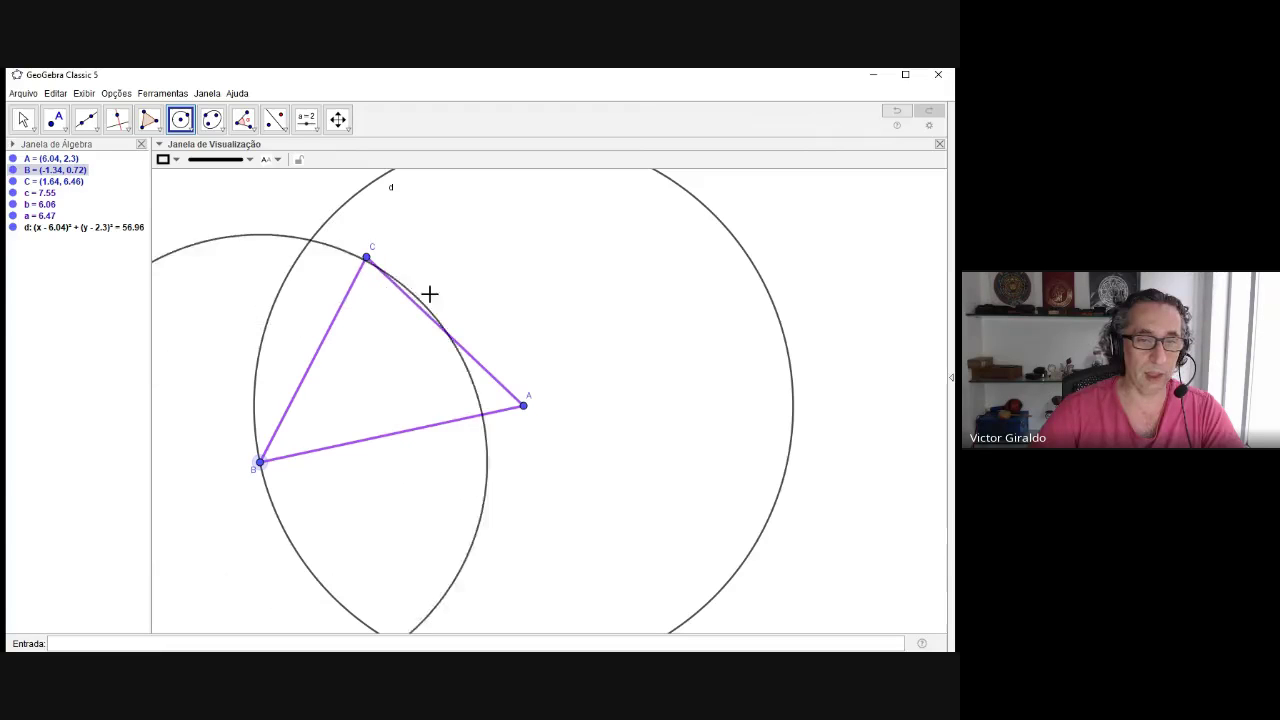
{"action": "left_click", "coordinate": [523, 405]}
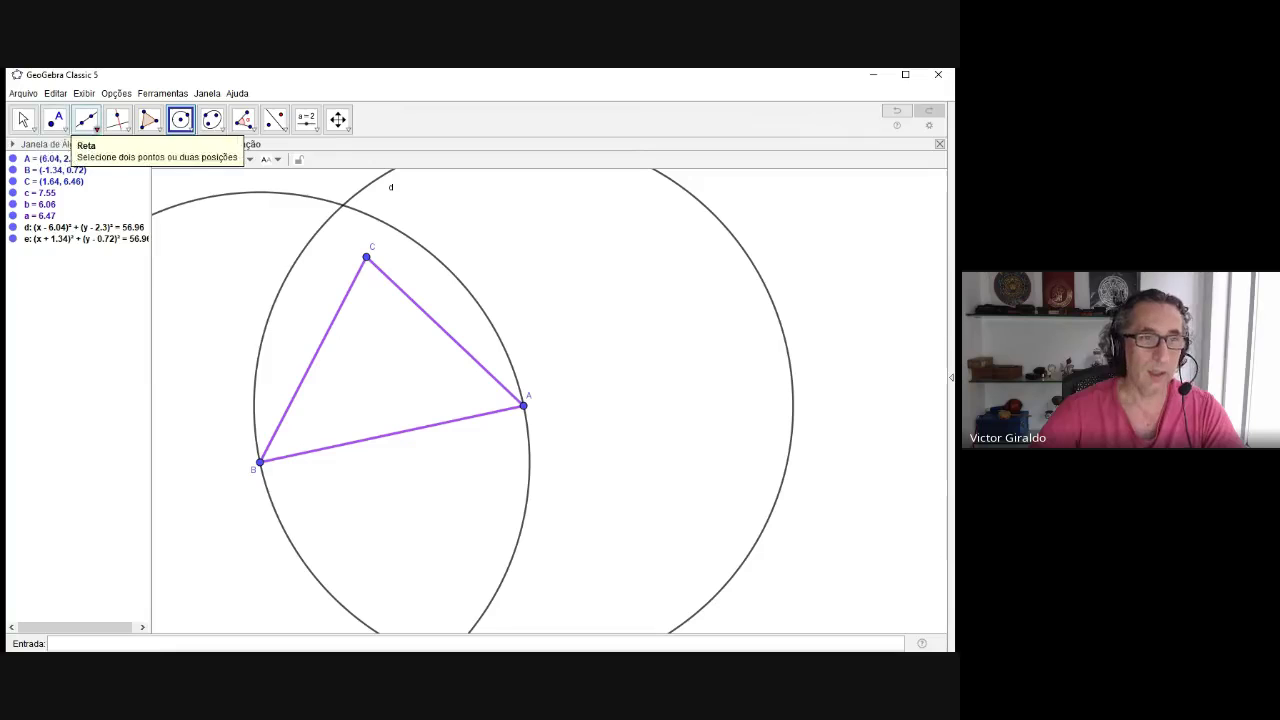
- Mark both intersection points of the two circles with the Intersect tool
{"action": "left_click", "coordinate": [55, 119]}
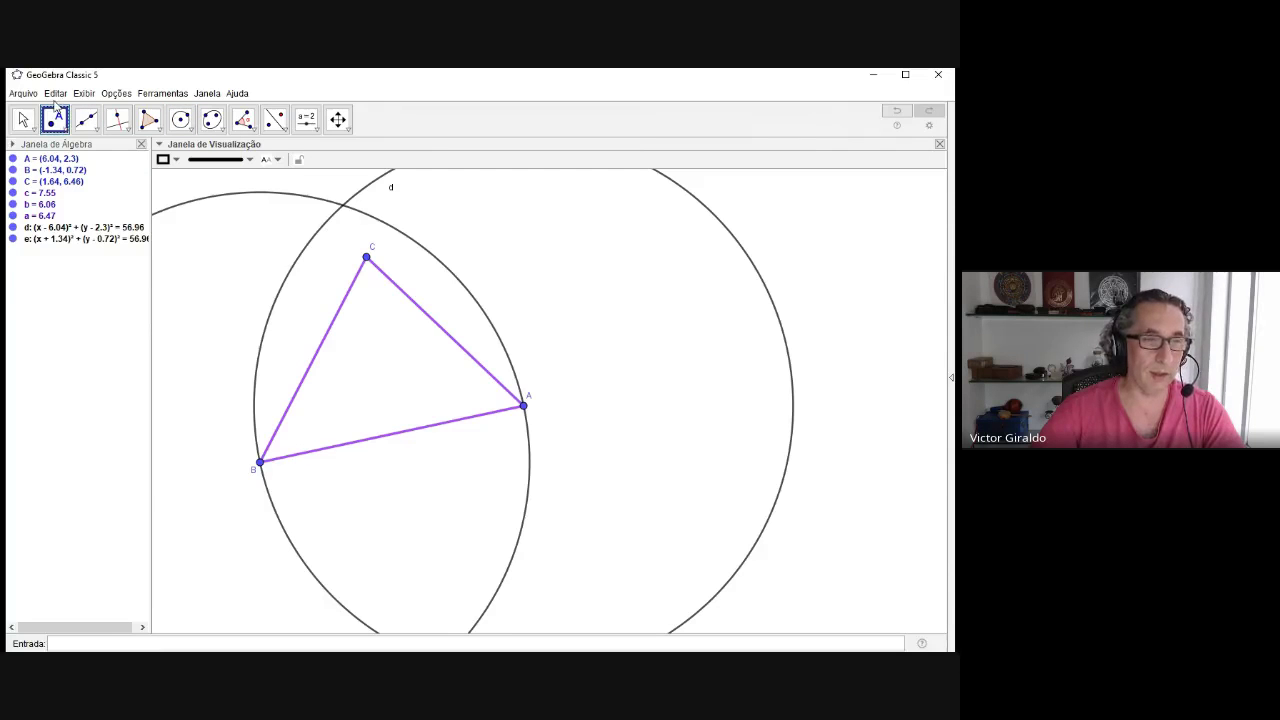
{"action": "left_click", "coordinate": [62, 108]}
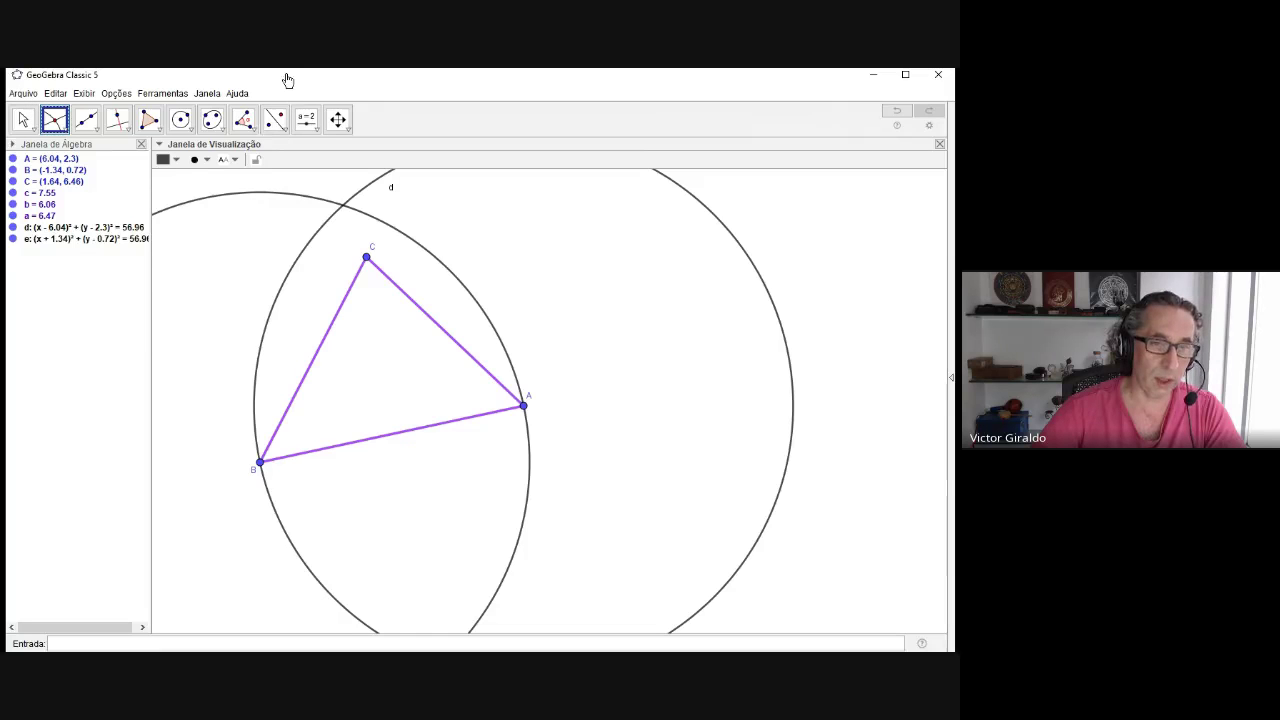
{"action": "left_click", "coordinate": [343, 205]}
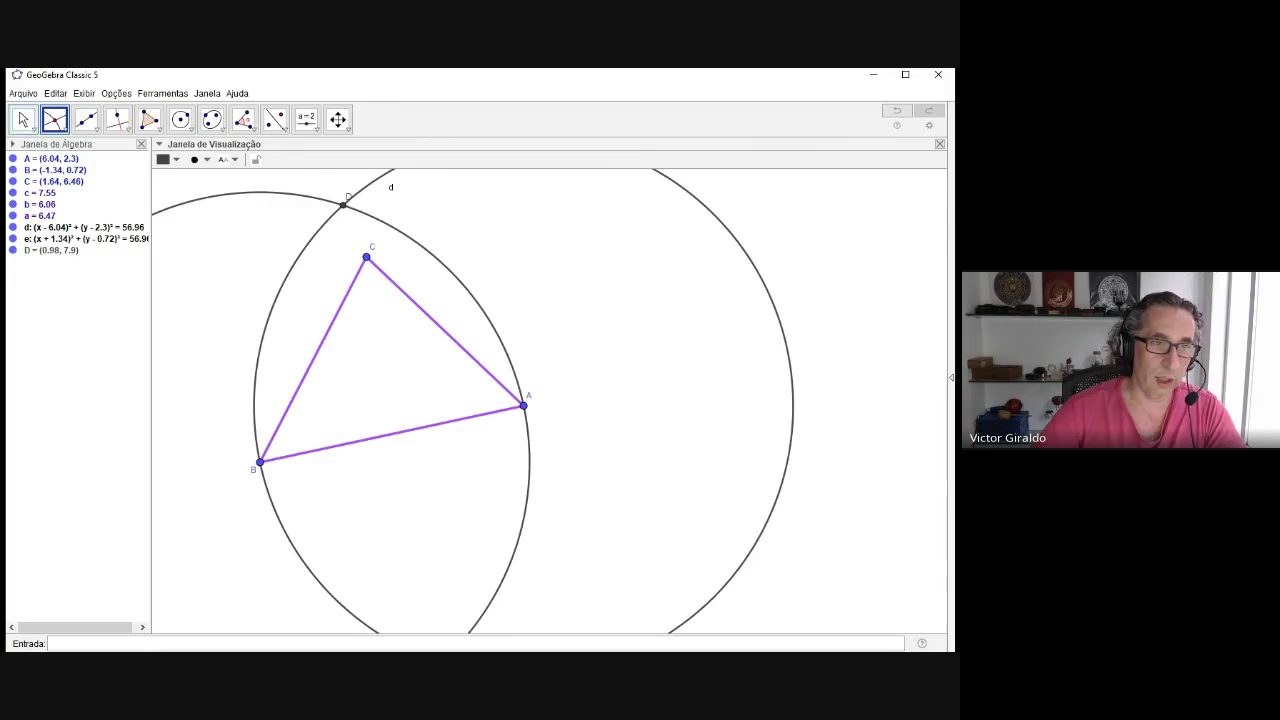
{"action": "left_click", "coordinate": [23, 119]}
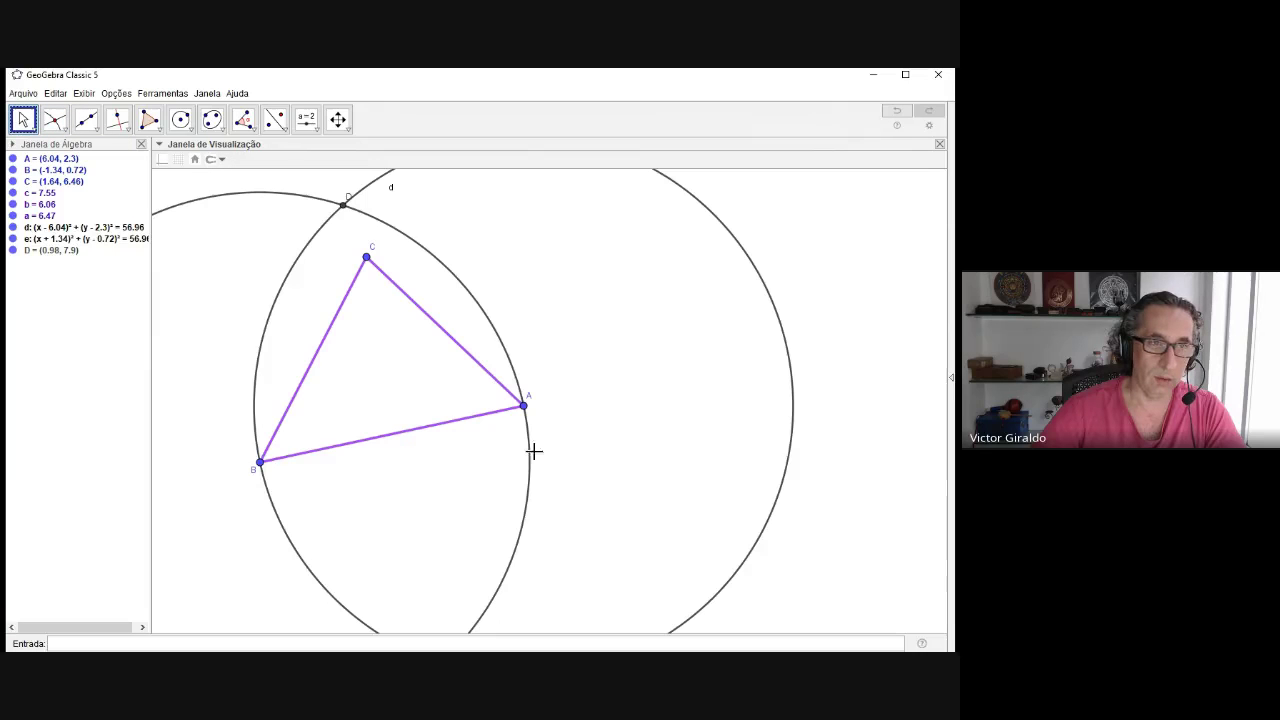
{"action": "left_click_drag", "start_coordinate": [540, 449], "coordinate": [530, 325]}
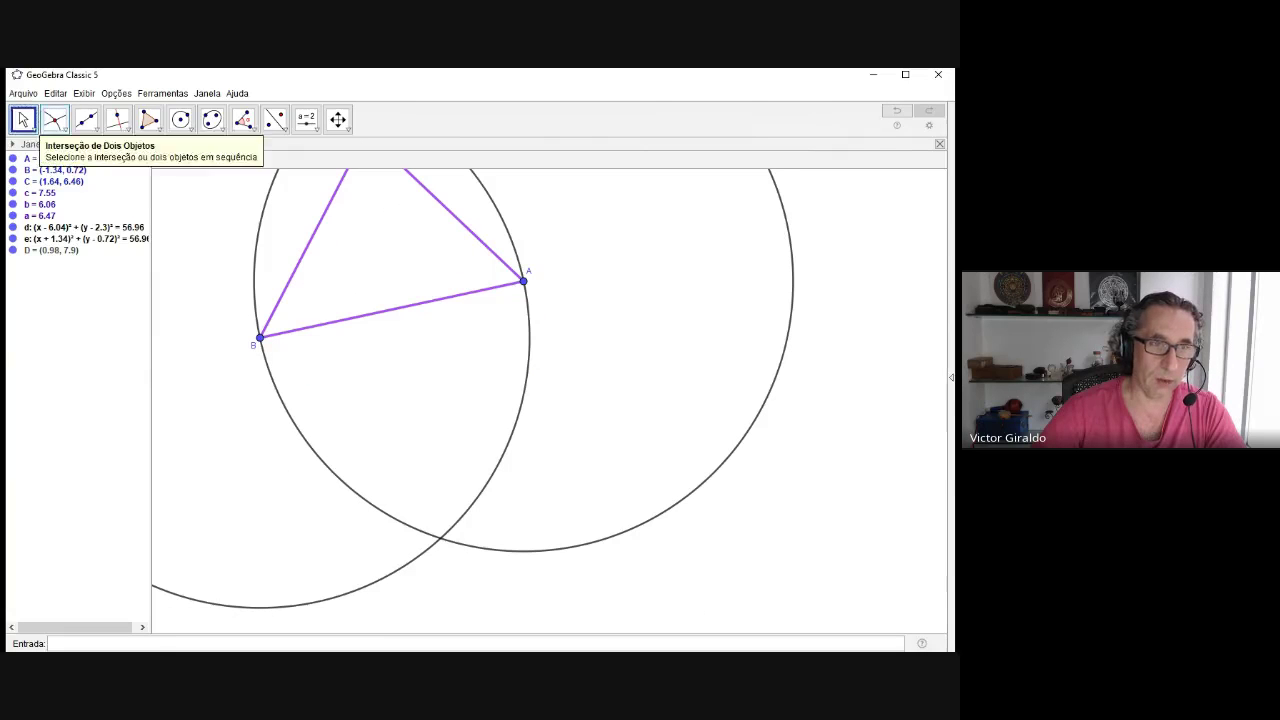
{"action": "left_click", "coordinate": [55, 119]}
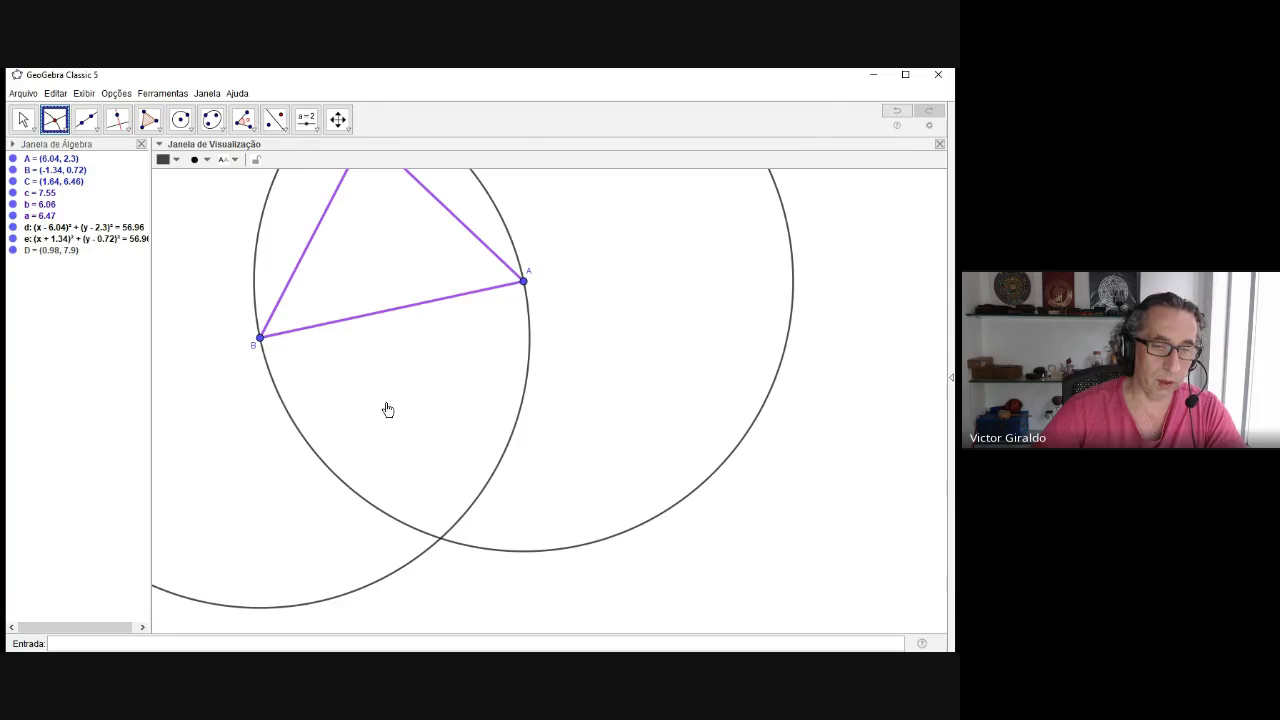
{"action": "left_click", "coordinate": [440, 537]}
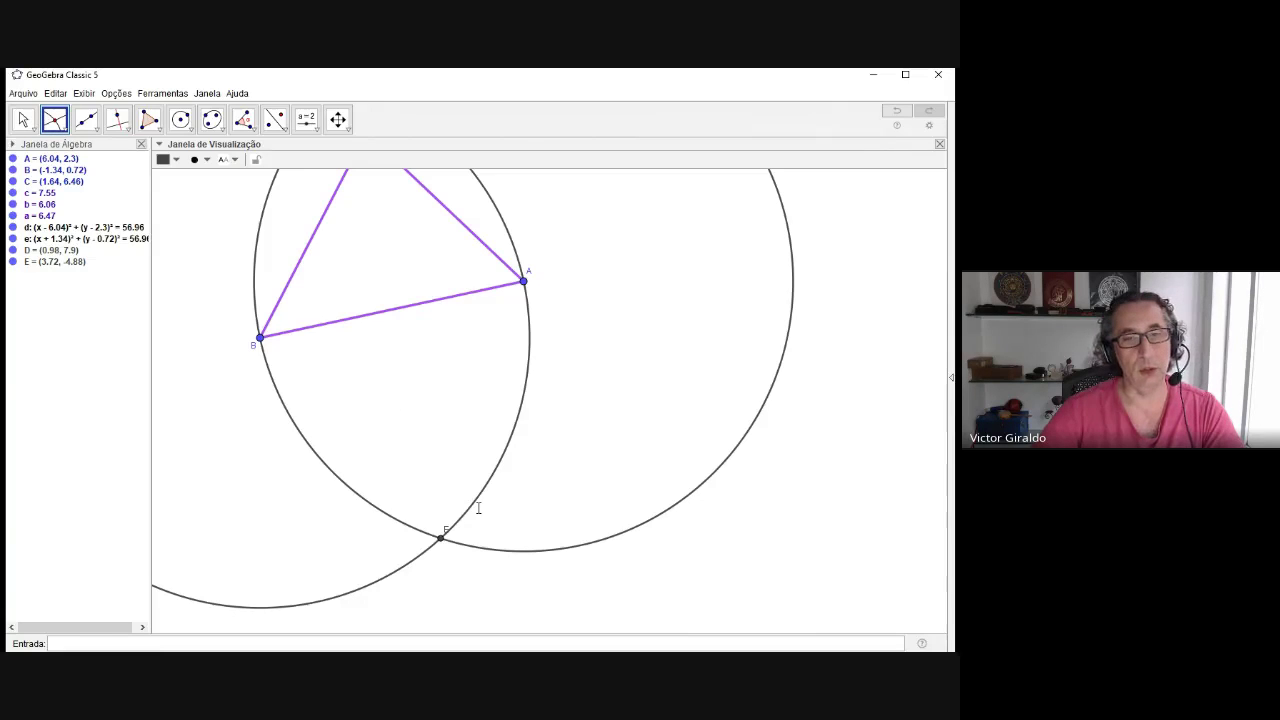
- Draw a line through the circles' two intersection points, D and E
{"action": "left_click", "coordinate": [337, 119]}
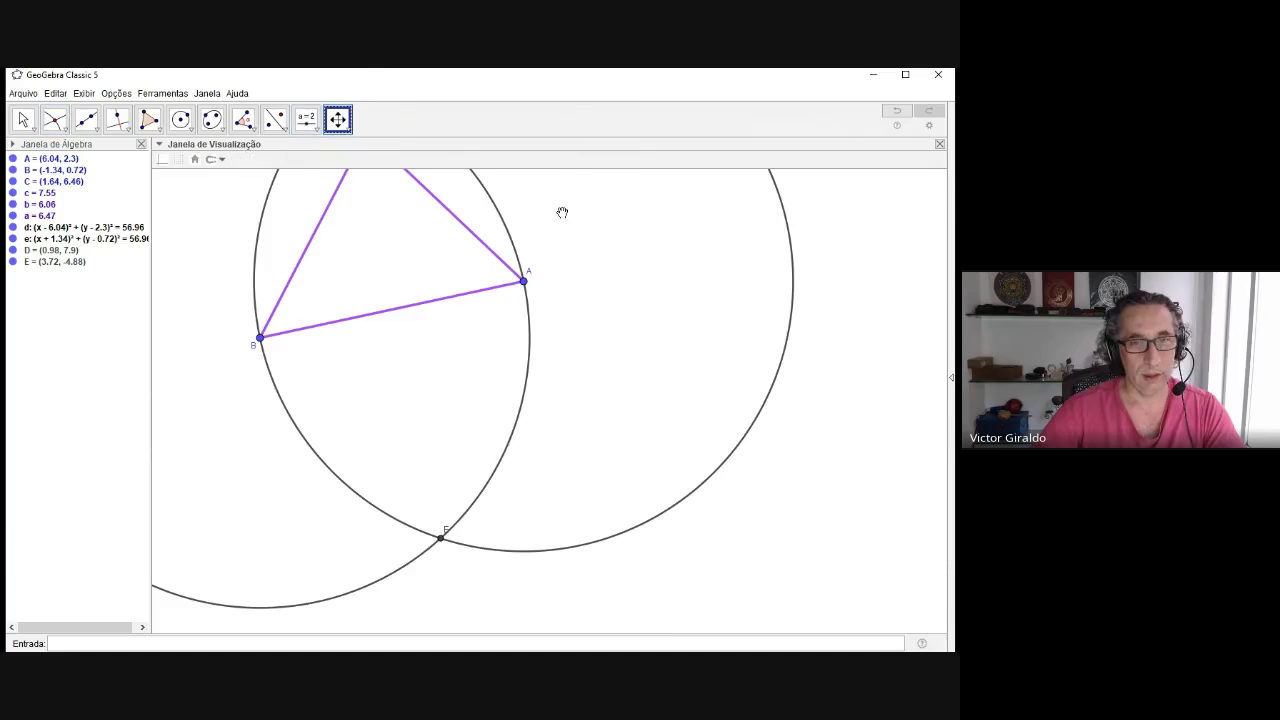
{"action": "mouse_move", "coordinate": [577, 183]}
{"action": "left_mouse_down"}
{"action": "mouse_move", "coordinate": [621, 315]}
{"action": "mouse_move", "coordinate": [611, 251]}
{"action": "left_mouse_up"}
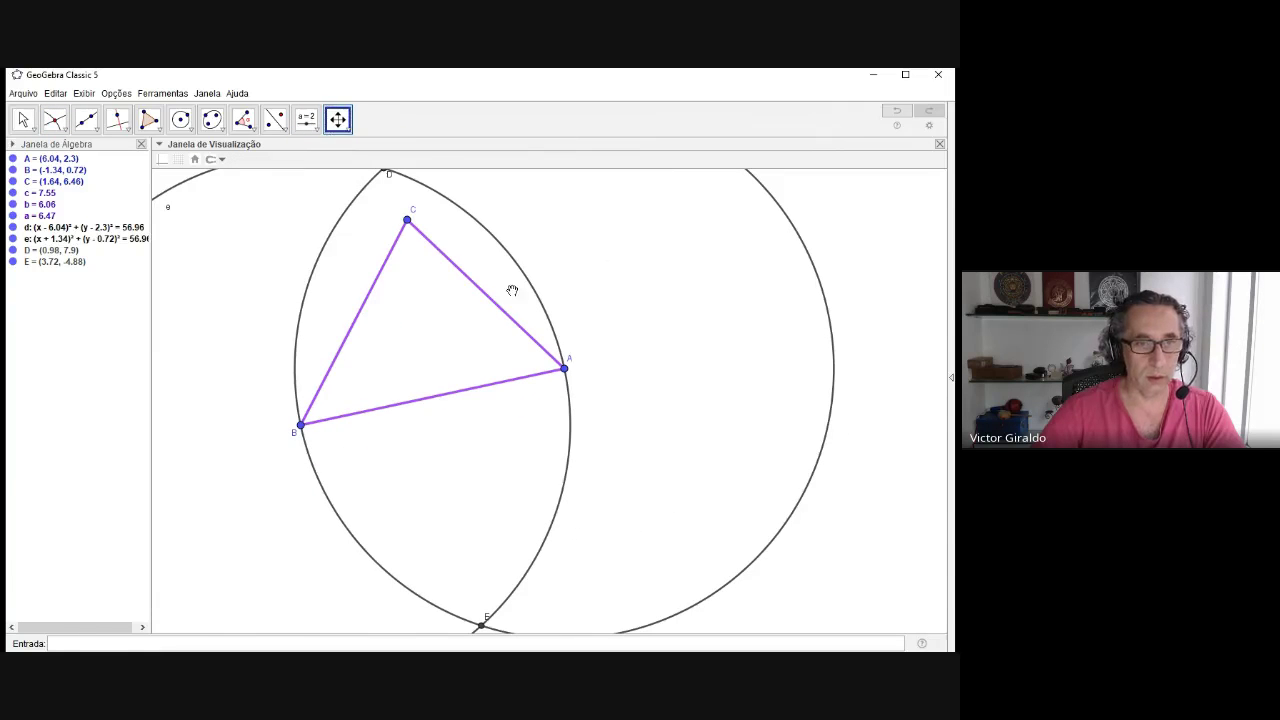
{"action": "scroll", "coordinate": [626, 318], "scroll_direction": "up", "scroll_amount": 1}
{"action": "scroll", "coordinate": [626, 318], "scroll_direction": "down", "scroll_amount": 2}
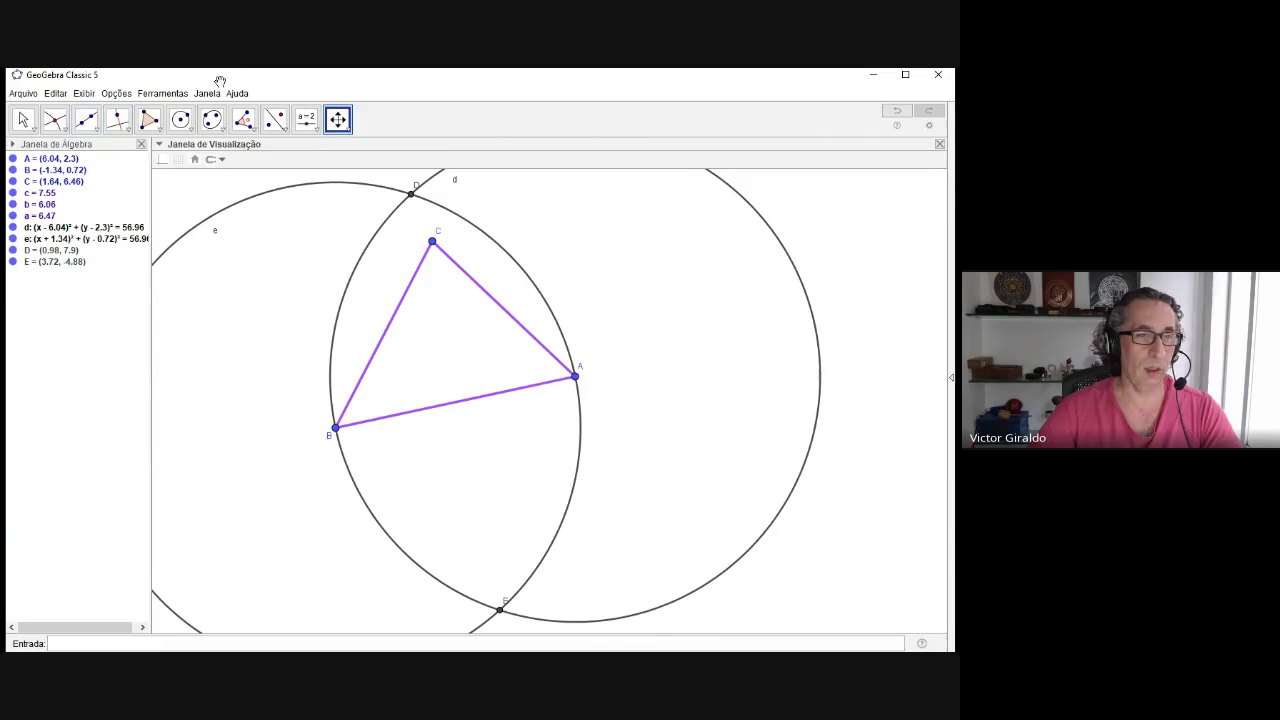
{"action": "left_click", "coordinate": [87, 120]}
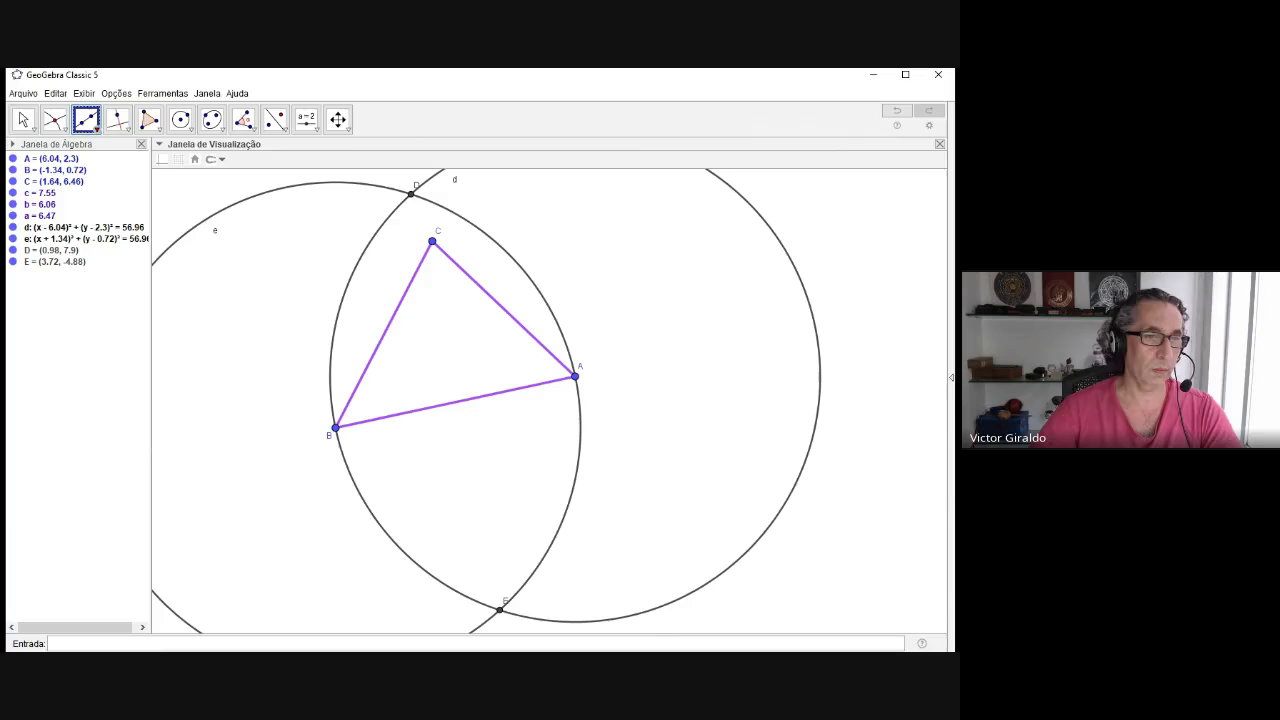
{"action": "left_click", "coordinate": [411, 194]}
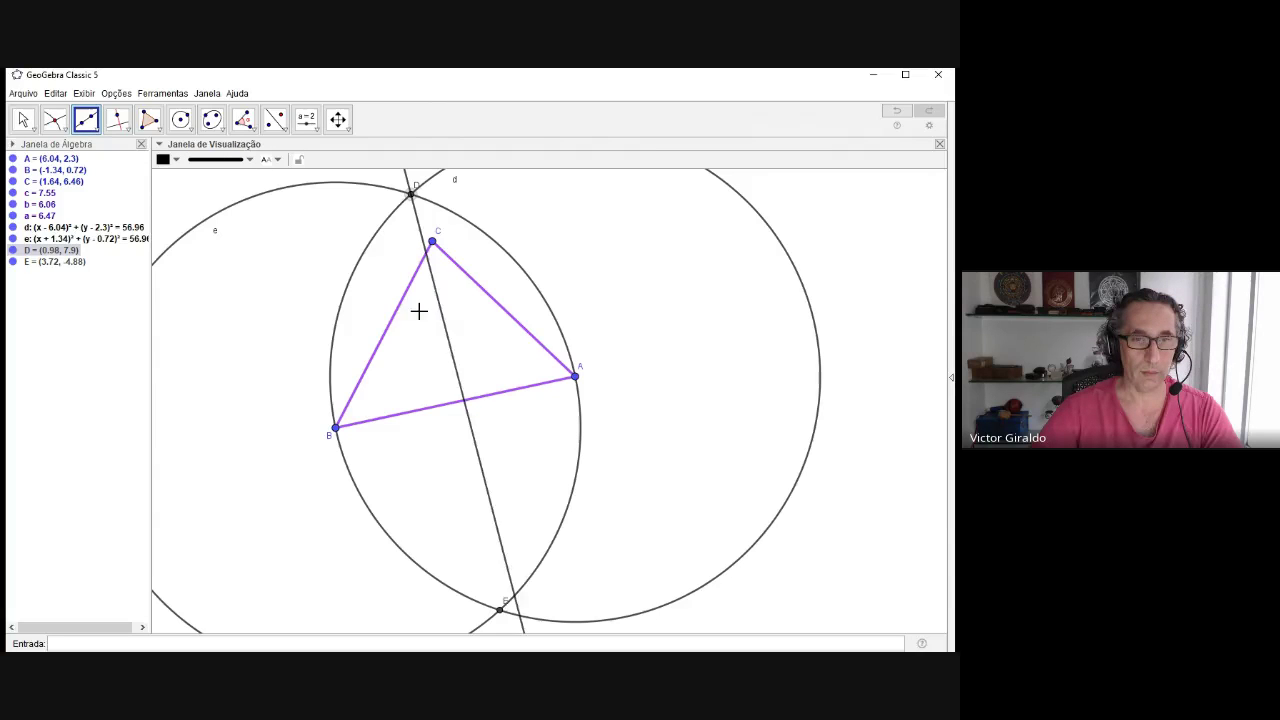
{"action": "left_click", "coordinate": [444, 481]}
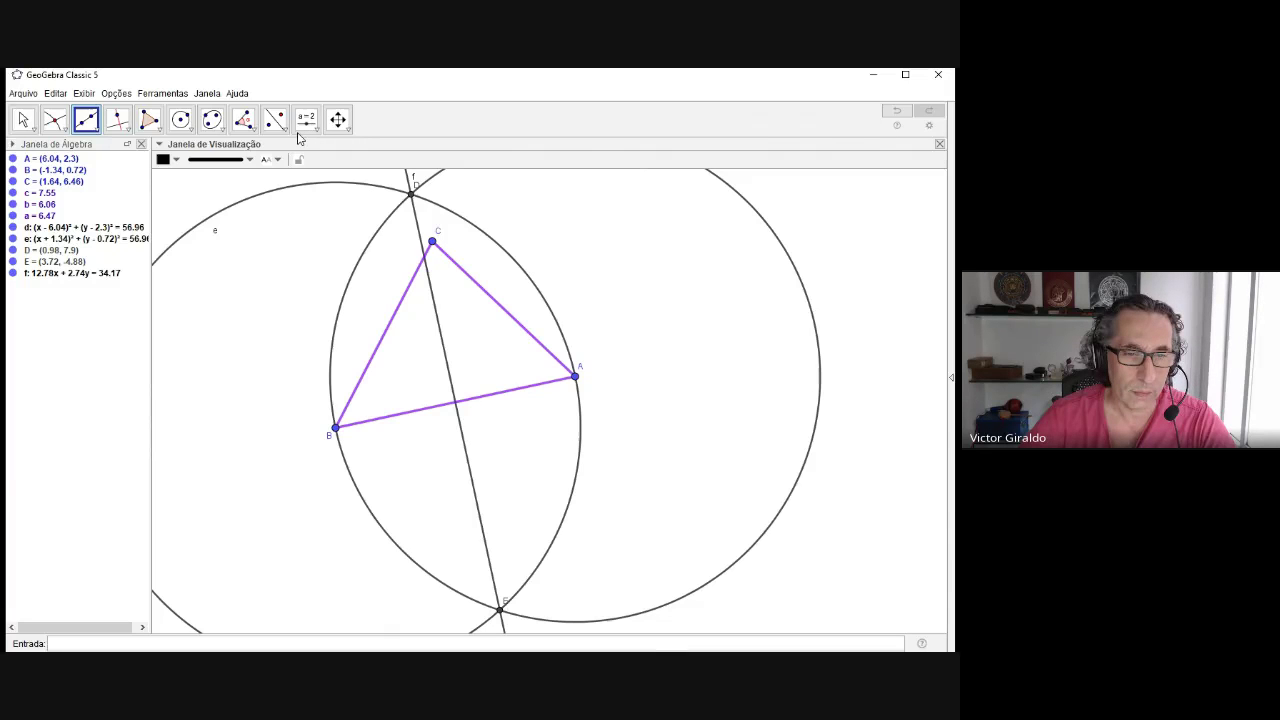
- Hide the two construction circles together with their intersection points D and E
{"action": "left_click", "coordinate": [13, 227]}
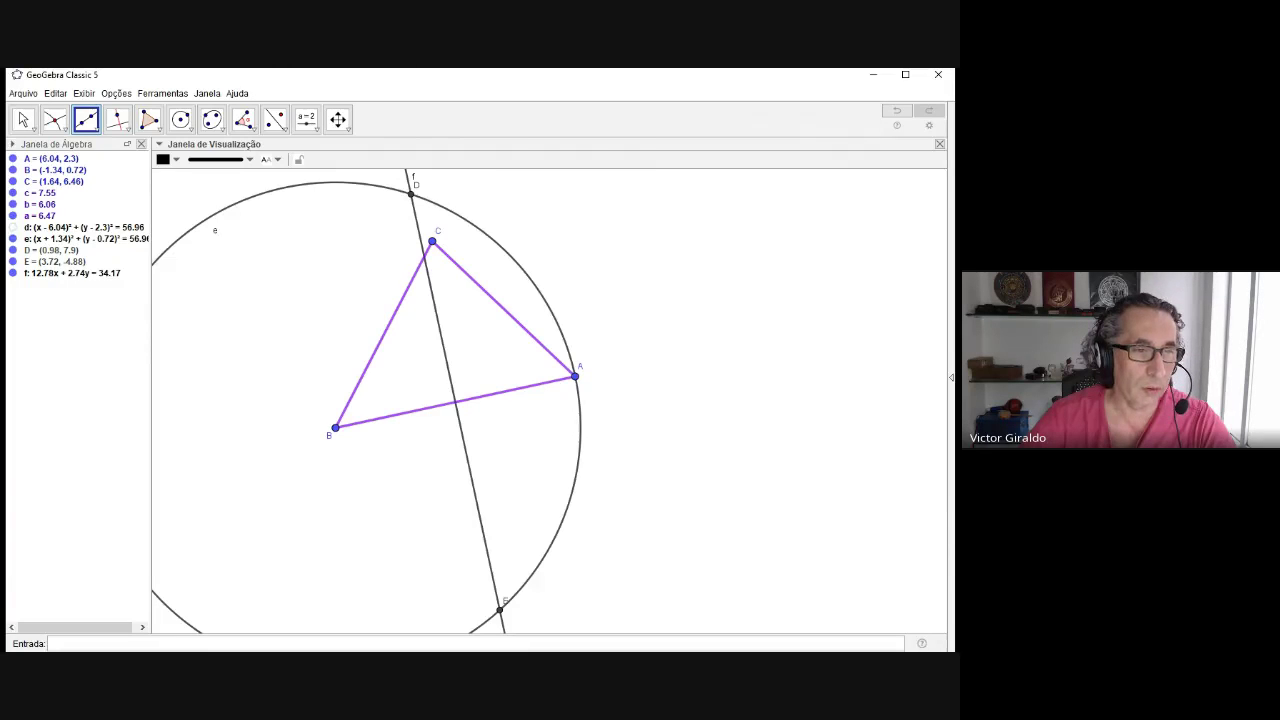
{"action": "left_click", "coordinate": [13, 239]}
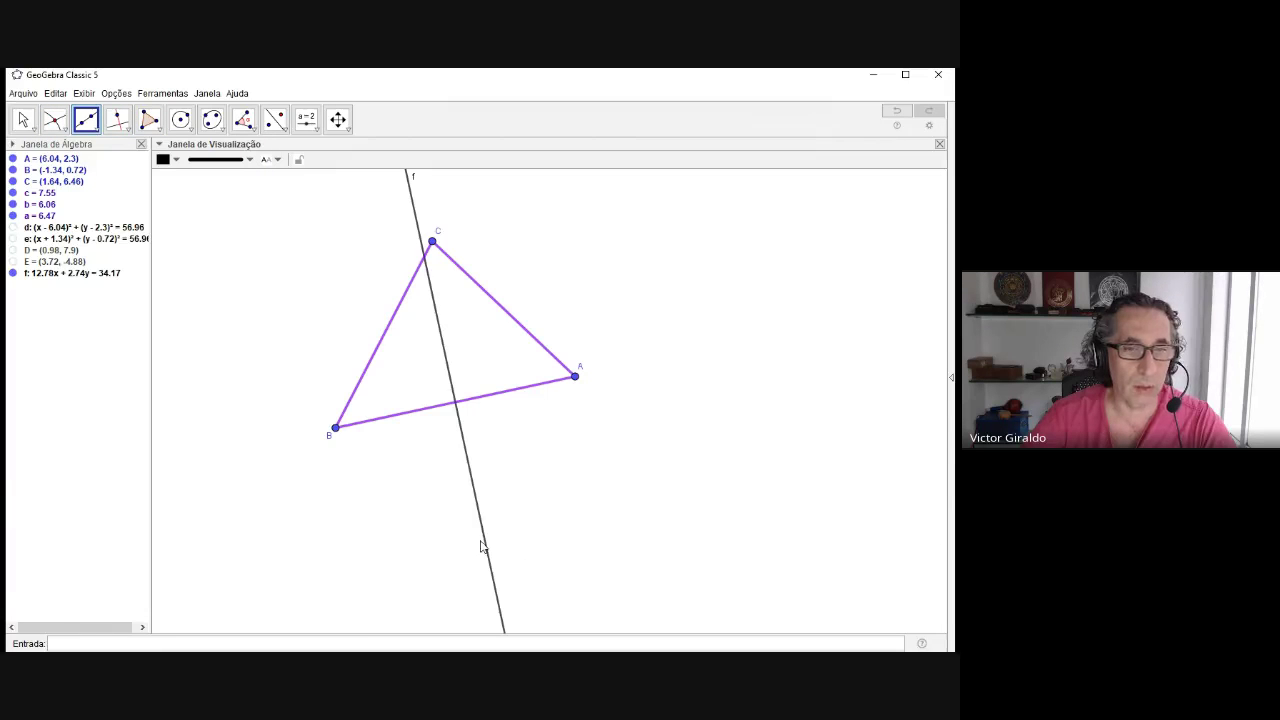
- Move vertex A to about (6.32, 3.22) and vertex B to about (-1.62, -0.05) to test the bisector of AB
{"action": "left_click", "coordinate": [23, 119]}
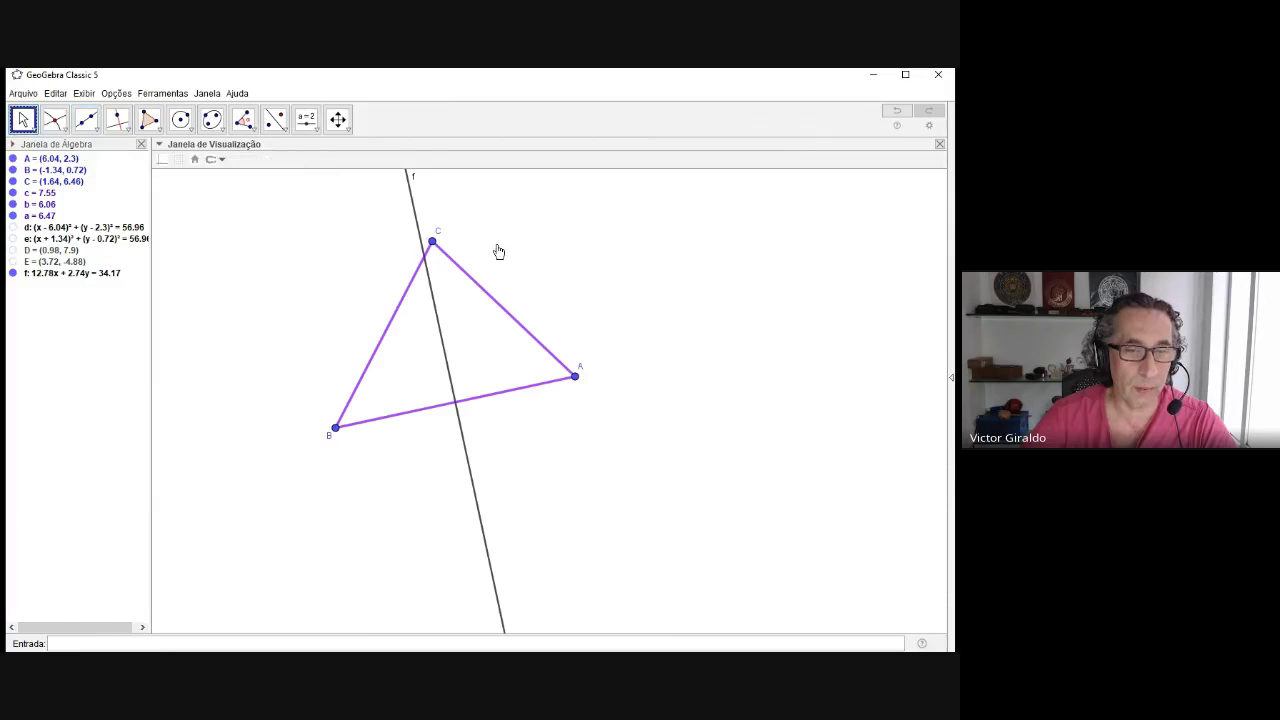
{"action": "left_click_drag", "start_coordinate": [520, 252], "coordinate": [528, 219]}
{"action": "left_click_drag", "start_coordinate": [274, 297], "coordinate": [271, 323]}
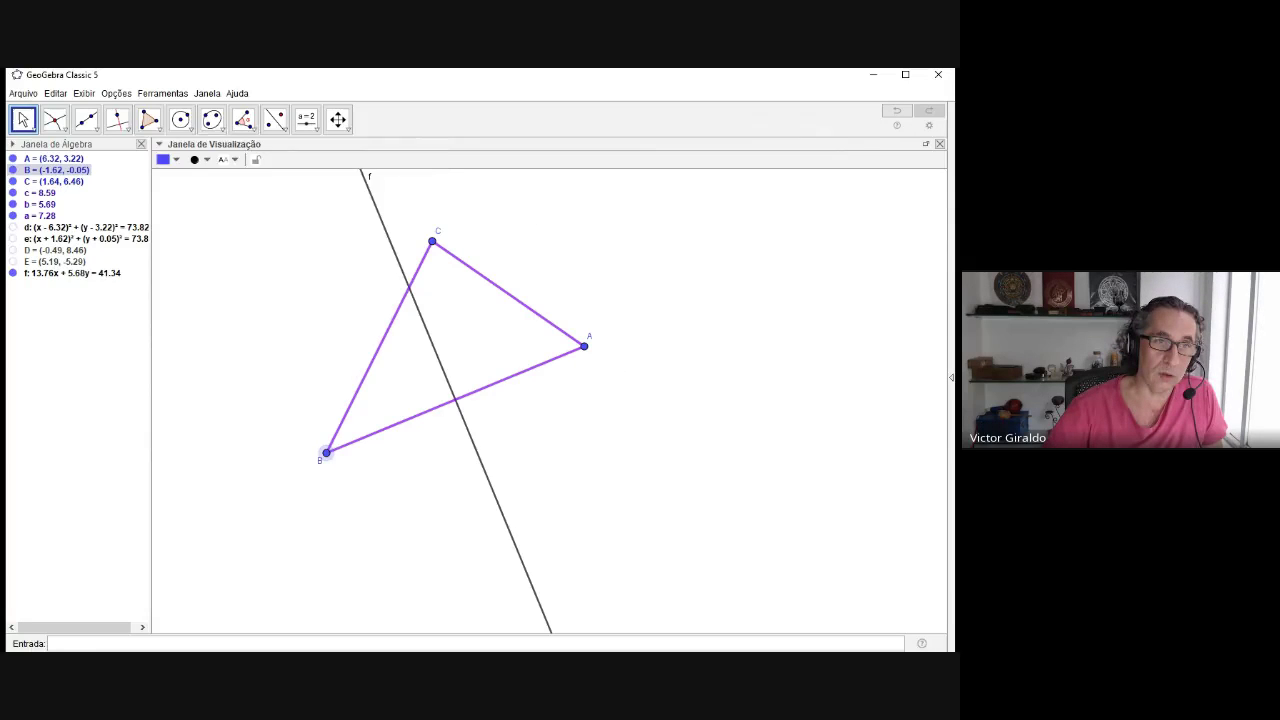
- Construct the perpendicular bisectors of sides AC and BC with the Perpendicular Bisector tool
{"action": "left_click", "coordinate": [117, 119]}
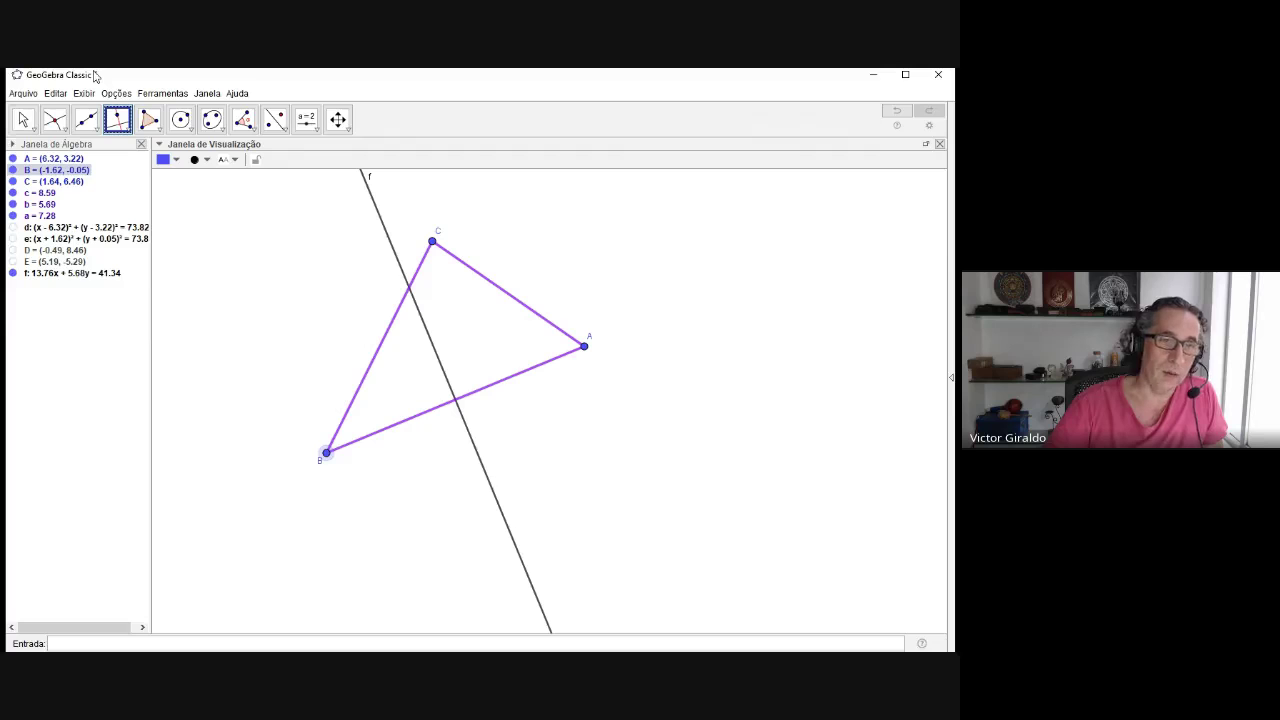
{"action": "left_click", "coordinate": [117, 119]}
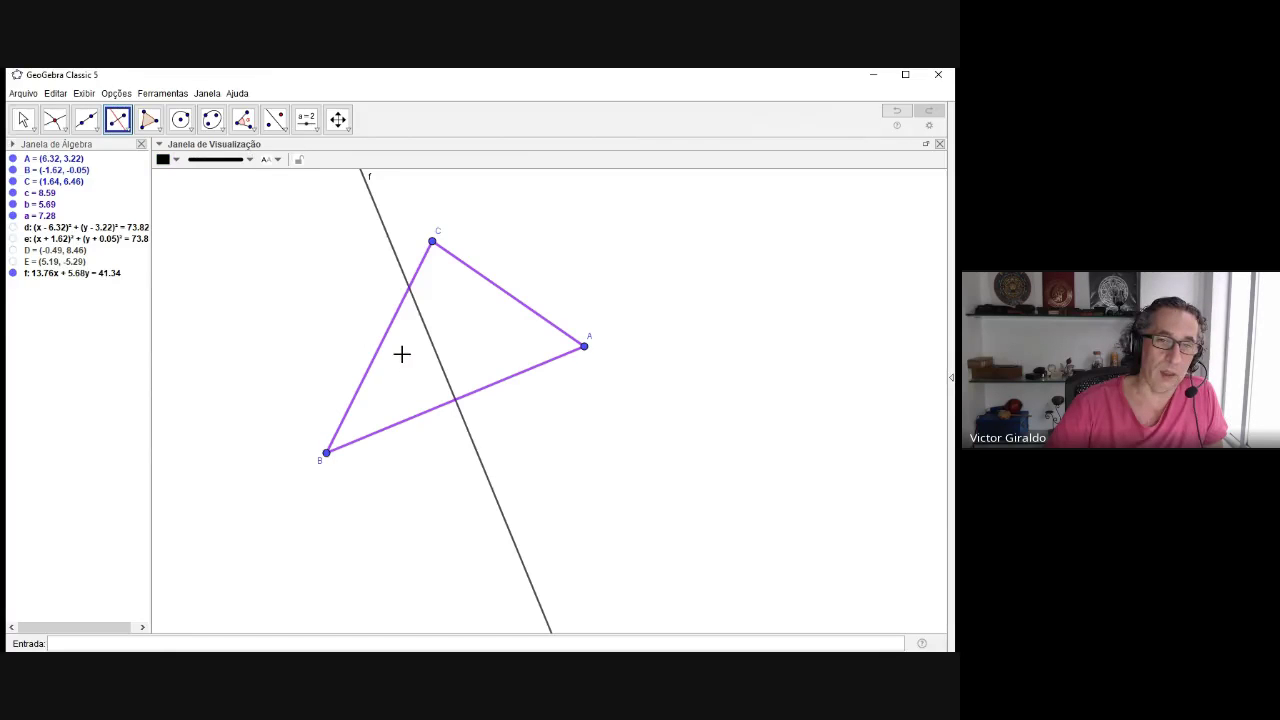
{"action": "left_click", "coordinate": [508, 293]}
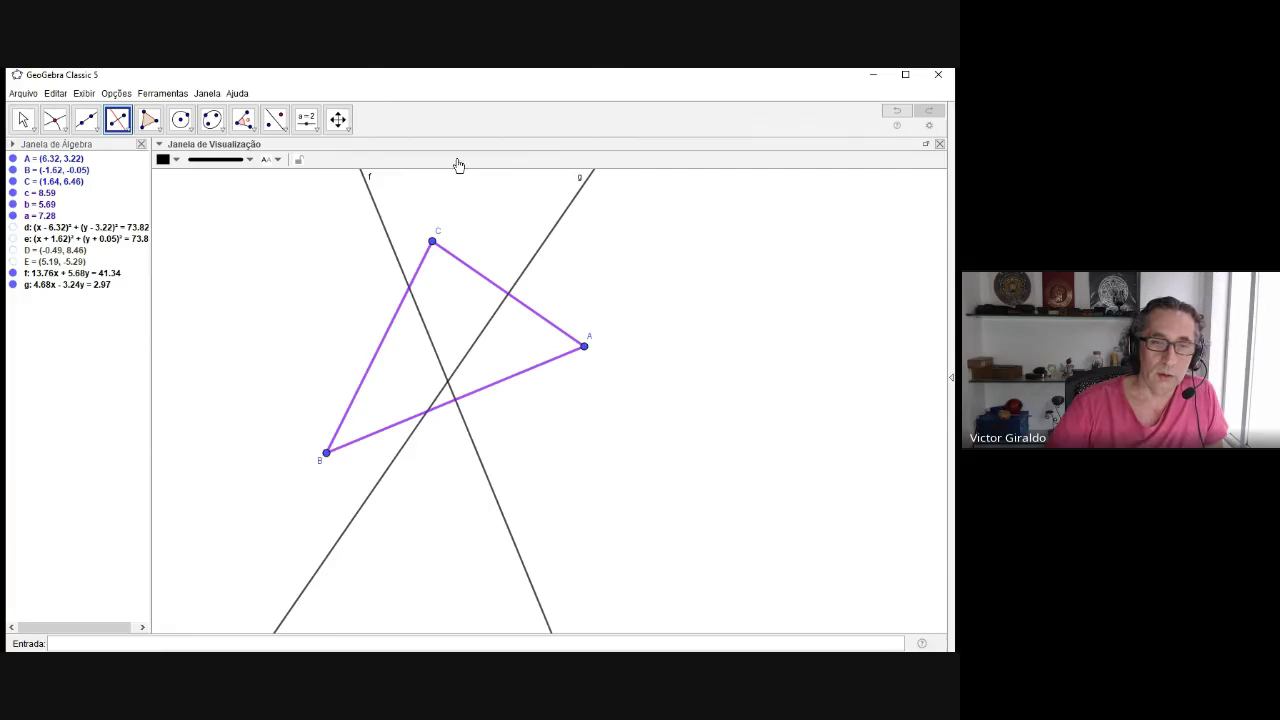
{"action": "left_click", "coordinate": [321, 216]}
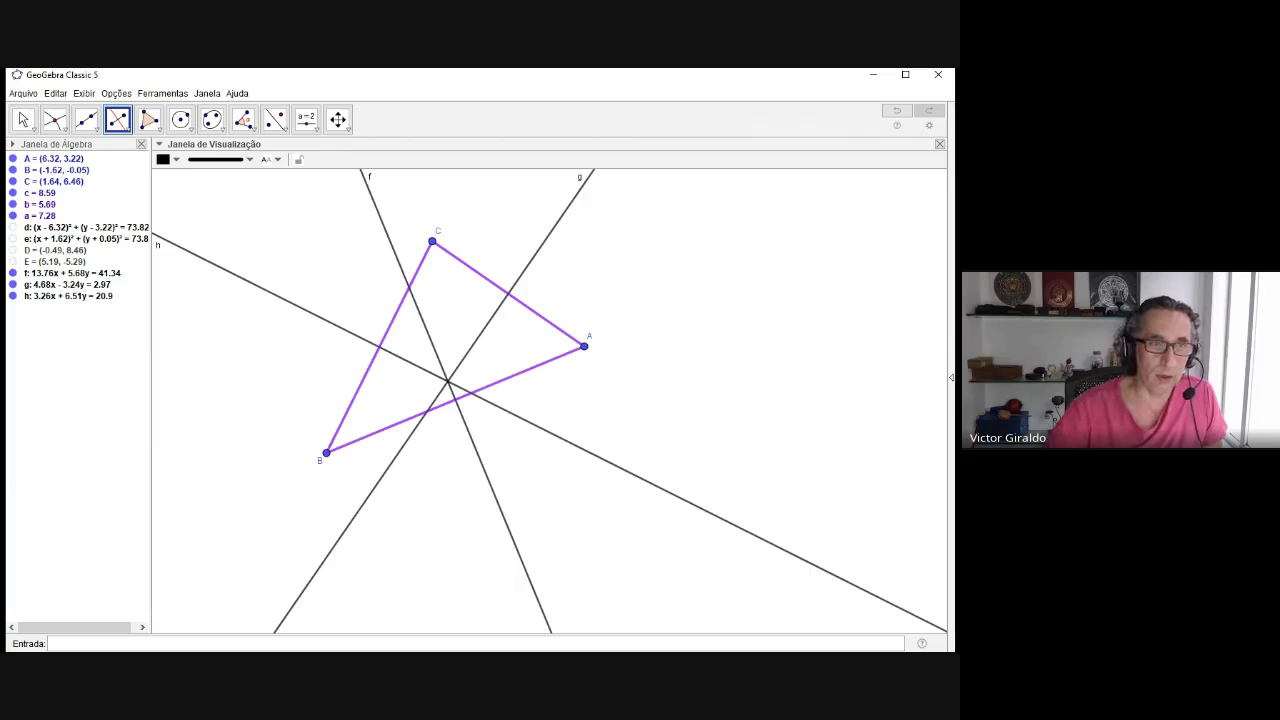
- Mark the intersection point of the three bisectors and draw a circle centred there through vertex C
{"action": "left_click", "coordinate": [55, 119]}
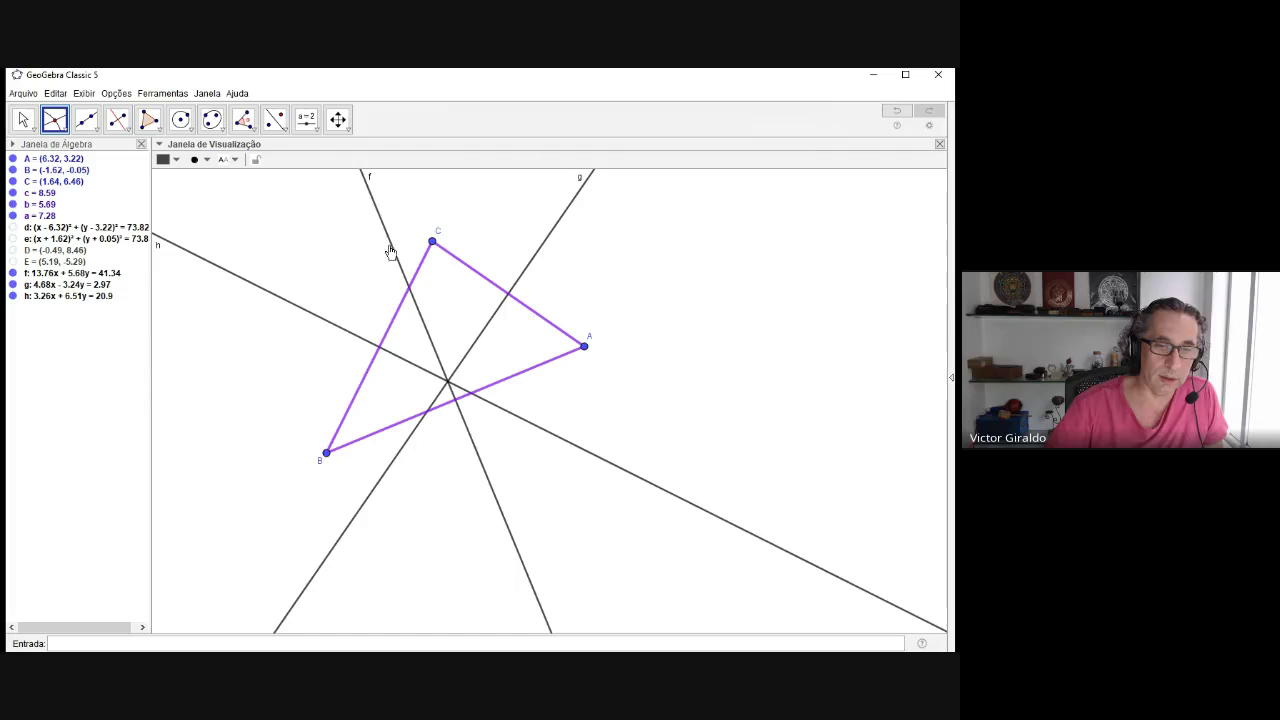
{"action": "left_click", "coordinate": [449, 380]}
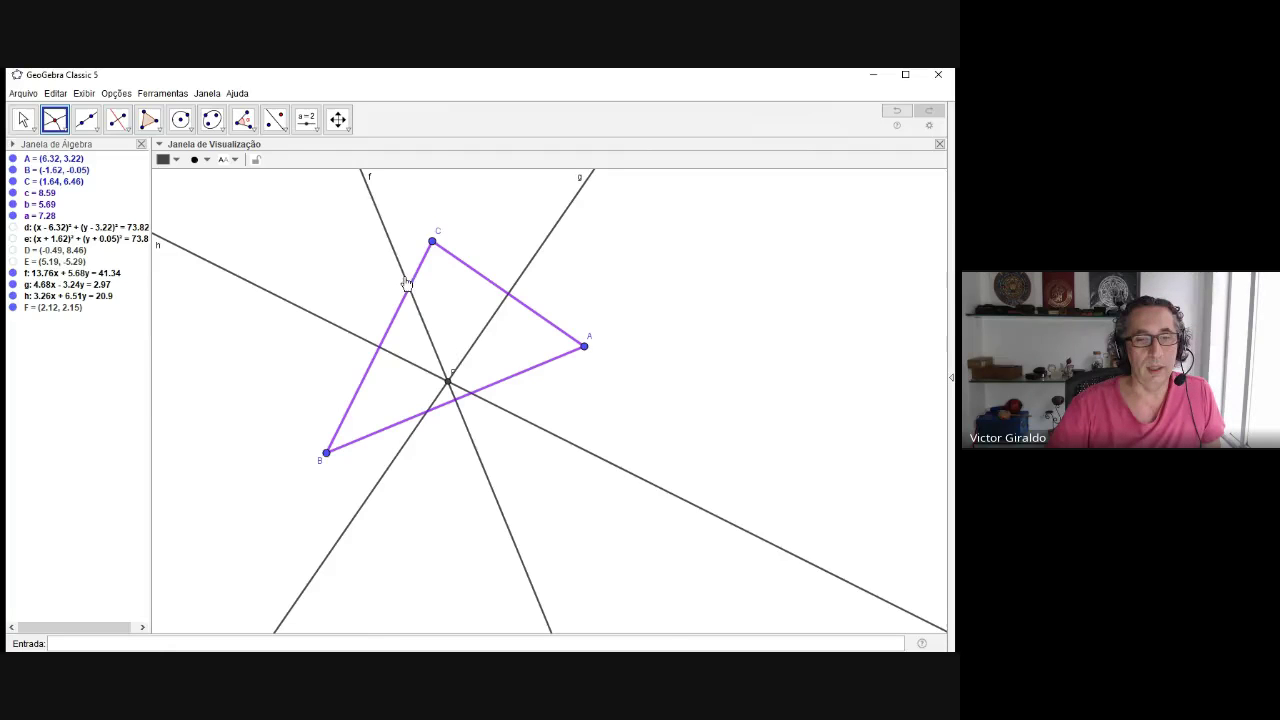
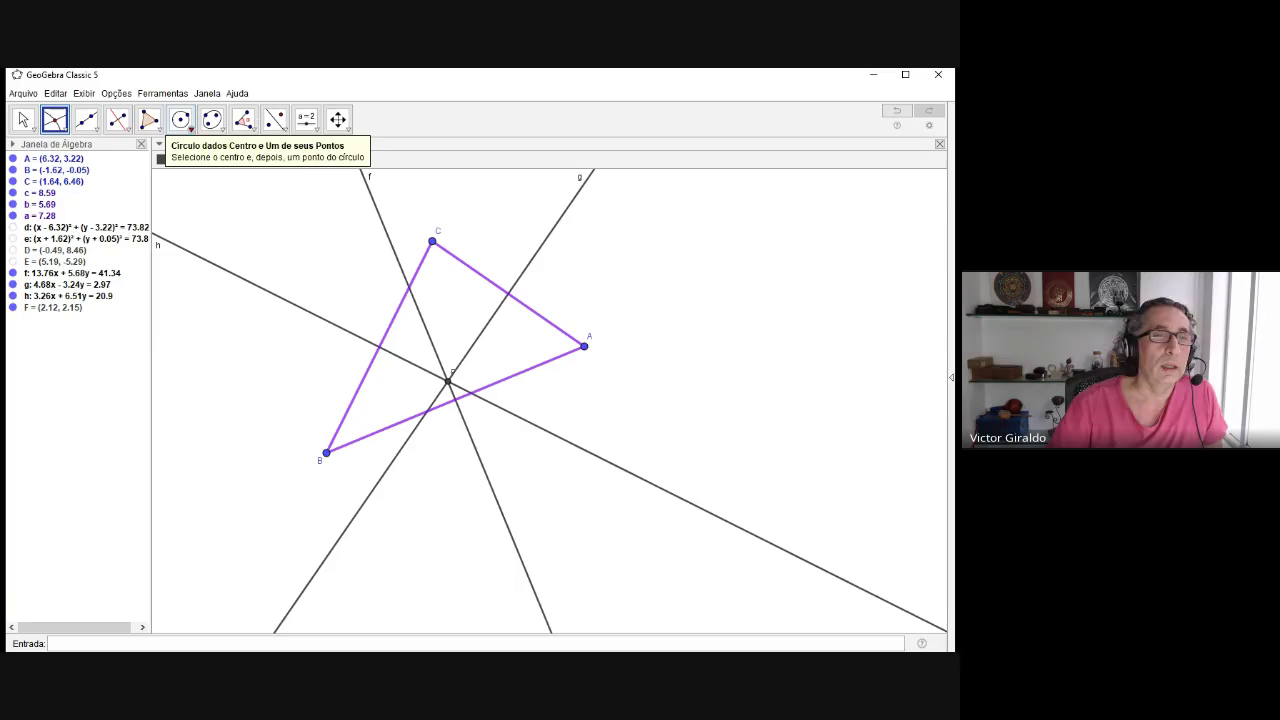
{"action": "left_click", "coordinate": [181, 119]}
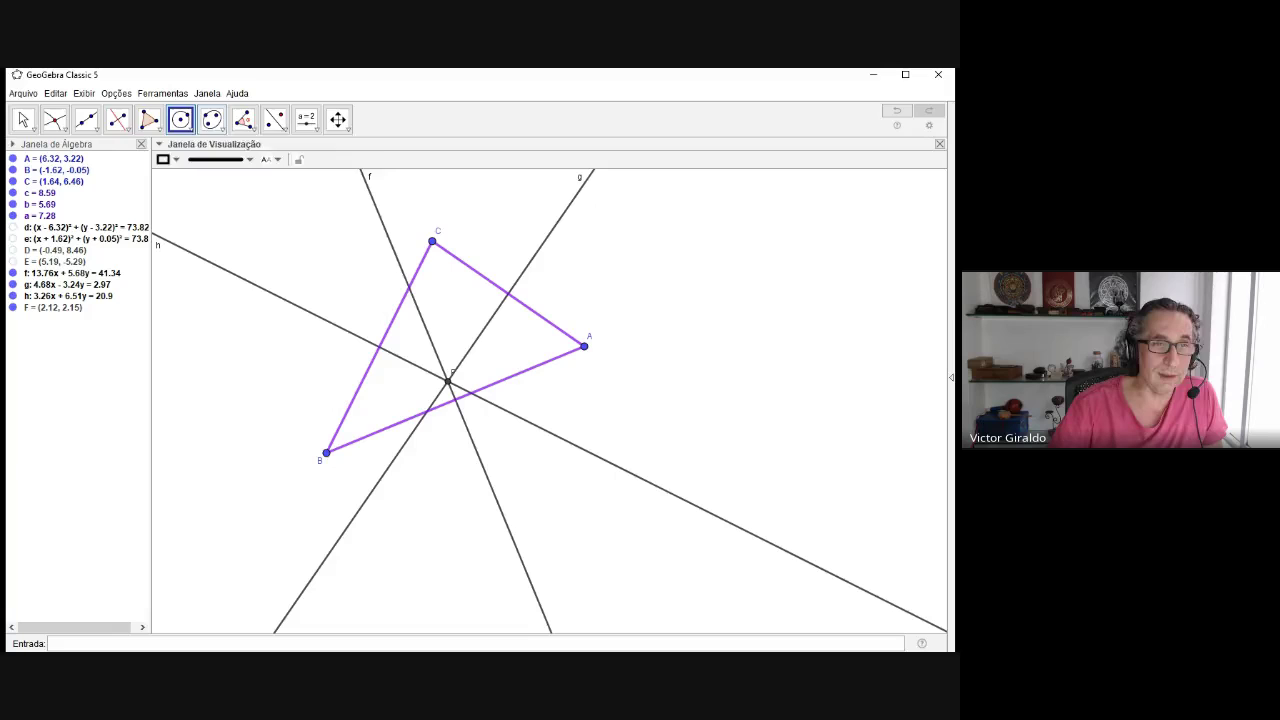
{"action": "left_click", "coordinate": [181, 119]}
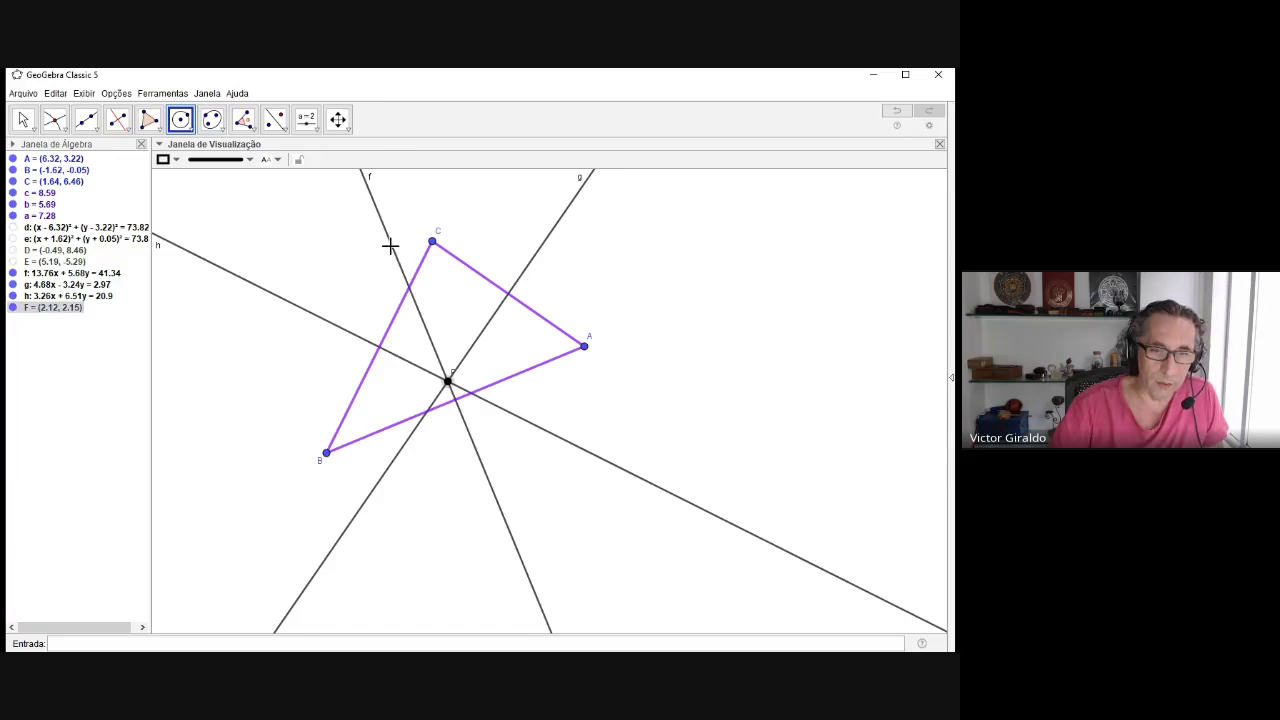
{"action": "left_click", "coordinate": [432, 241]}
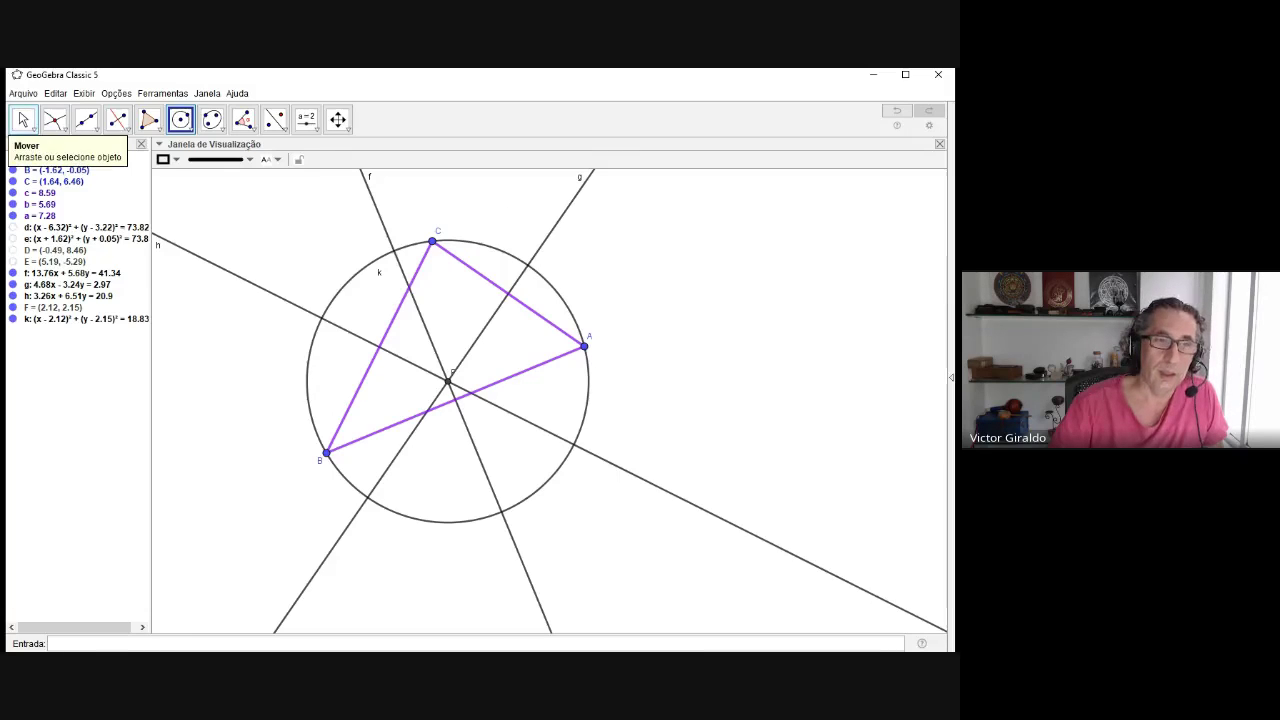
- Test the circumscribed circle by moving A to about (7.8, 1.31), C to (1.44, 5.69) and B to (-2.57, -0.8)
{"action": "left_click", "coordinate": [23, 119]}
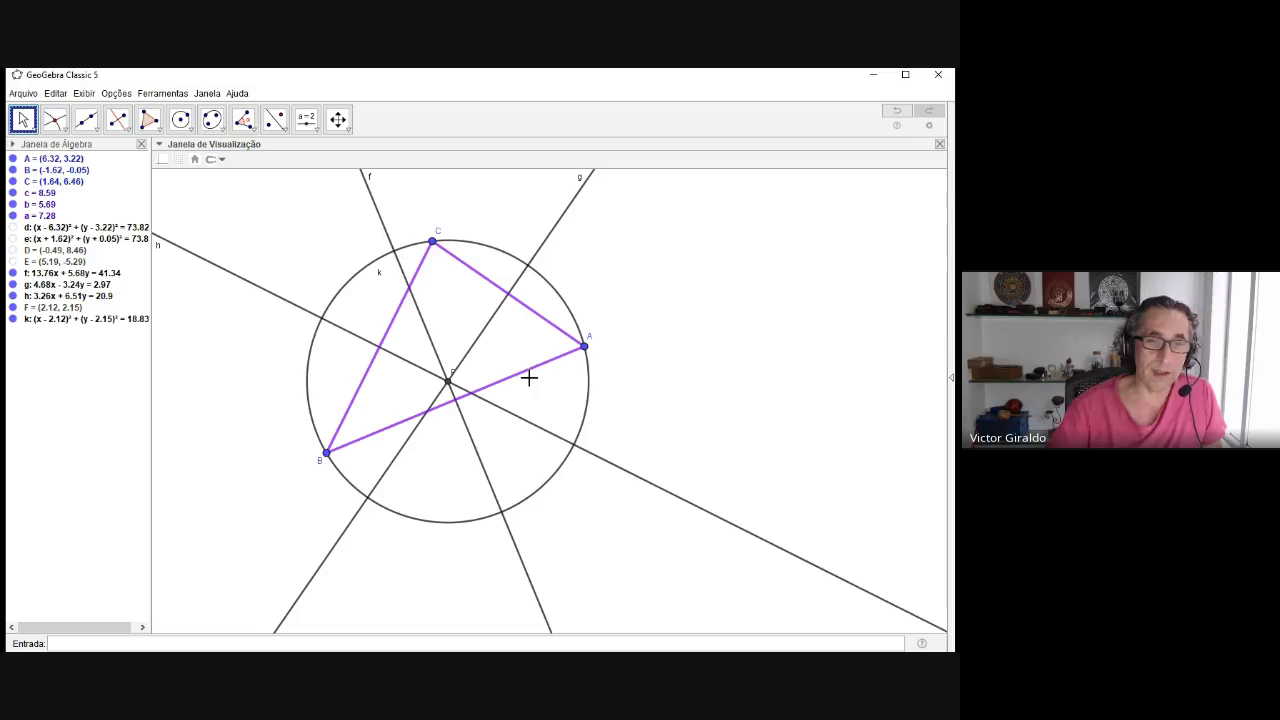
{"action": "left_click", "coordinate": [584, 346]}
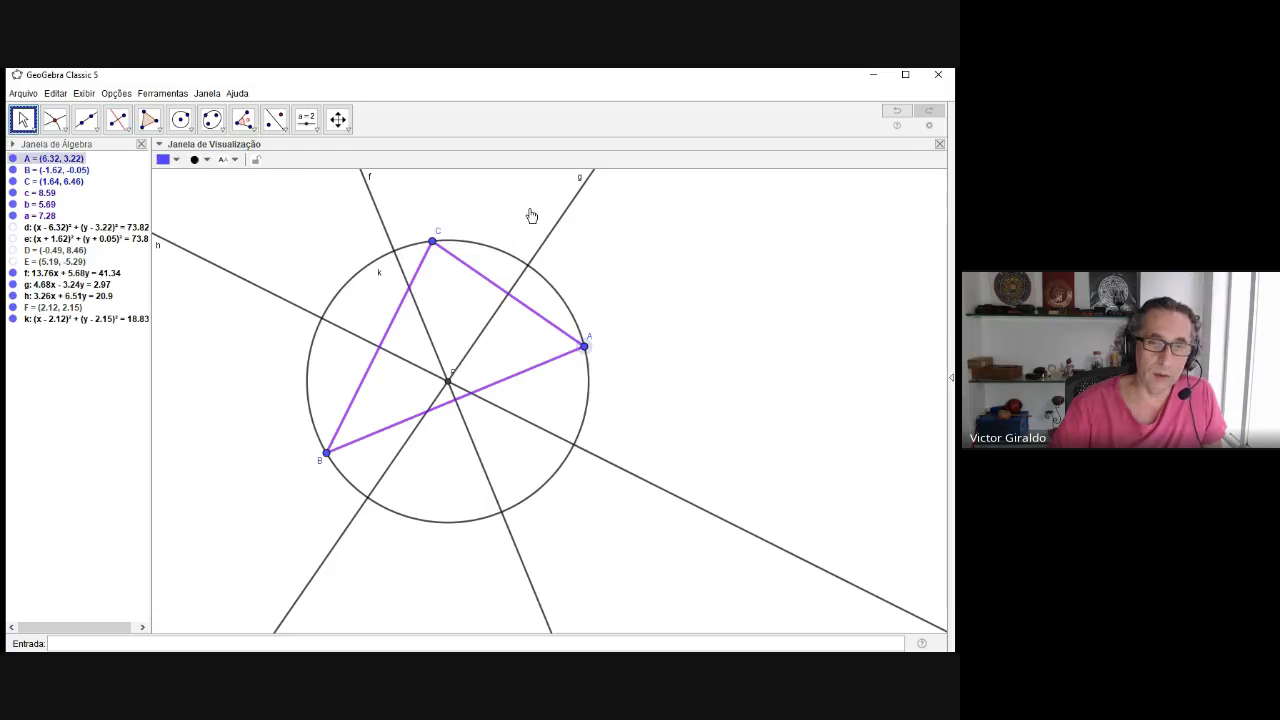
{"action": "left_click_drag", "start_coordinate": [532, 216], "coordinate": [577, 278]}
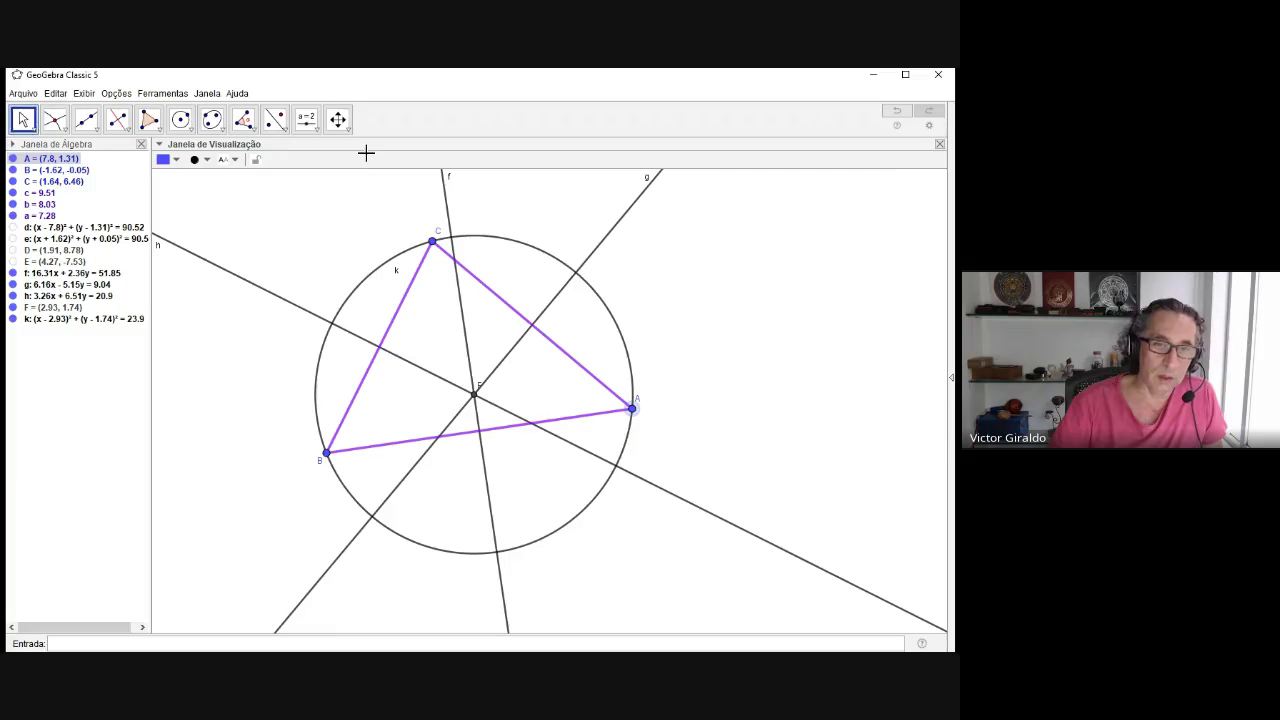
{"action": "mouse_move", "coordinate": [374, 114]}
{"action": "left_mouse_down"}
{"action": "mouse_move", "coordinate": [420, 134]}
{"action": "mouse_move", "coordinate": [482, 241]}
{"action": "mouse_move", "coordinate": [420, 120]}
{"action": "mouse_move", "coordinate": [366, 126]}
{"action": "left_mouse_up"}
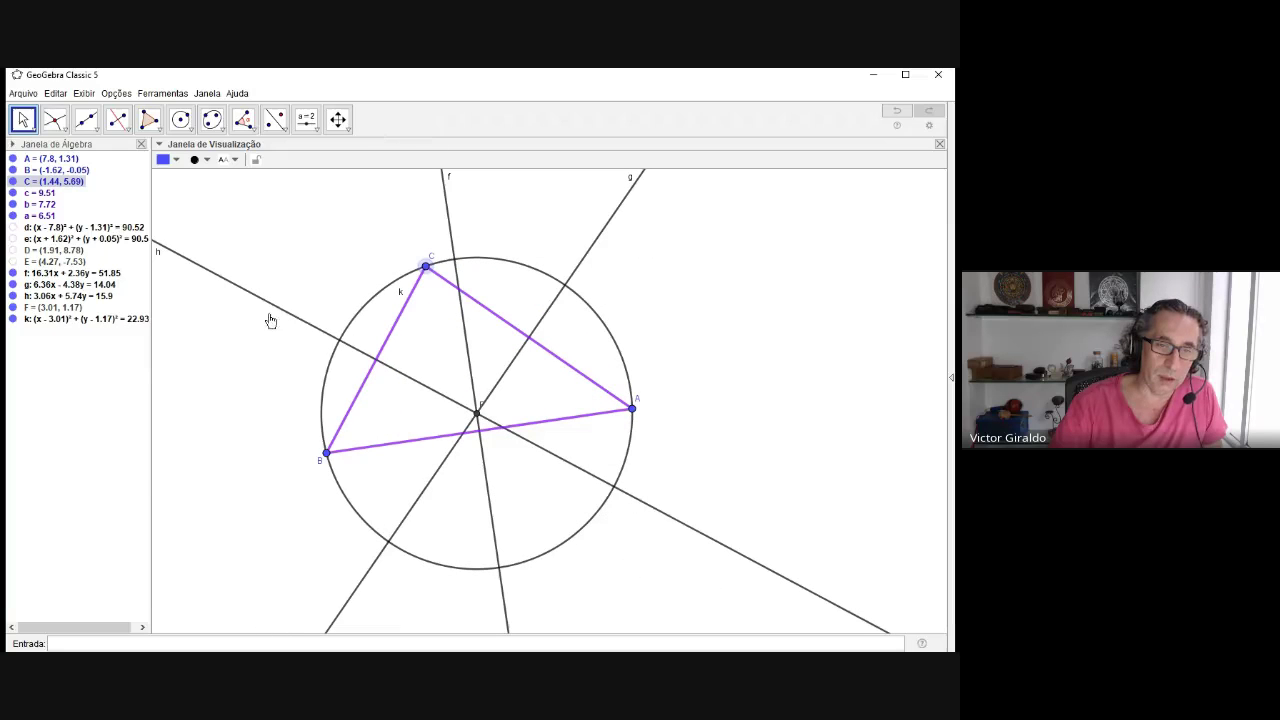
{"action": "mouse_move", "coordinate": [270, 320]}
{"action": "left_mouse_down"}
{"action": "mouse_move", "coordinate": [357, 337]}
{"action": "mouse_move", "coordinate": [241, 349]}
{"action": "left_mouse_up"}
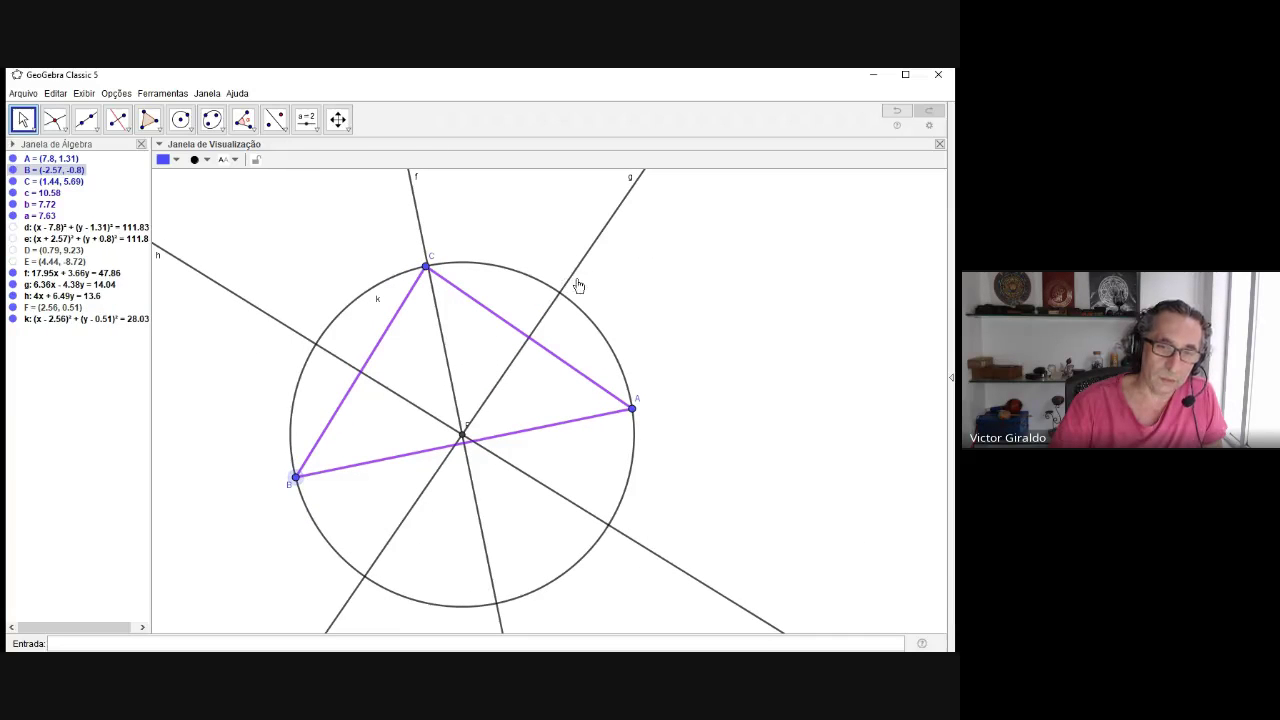
- Reshape the triangle by moving A to about (7.6, -1.04), C to (1.59, 6.46) and B to (-0.63, -0.54)
{"action": "left_click_drag", "start_coordinate": [576, 280], "coordinate": [568, 358]}
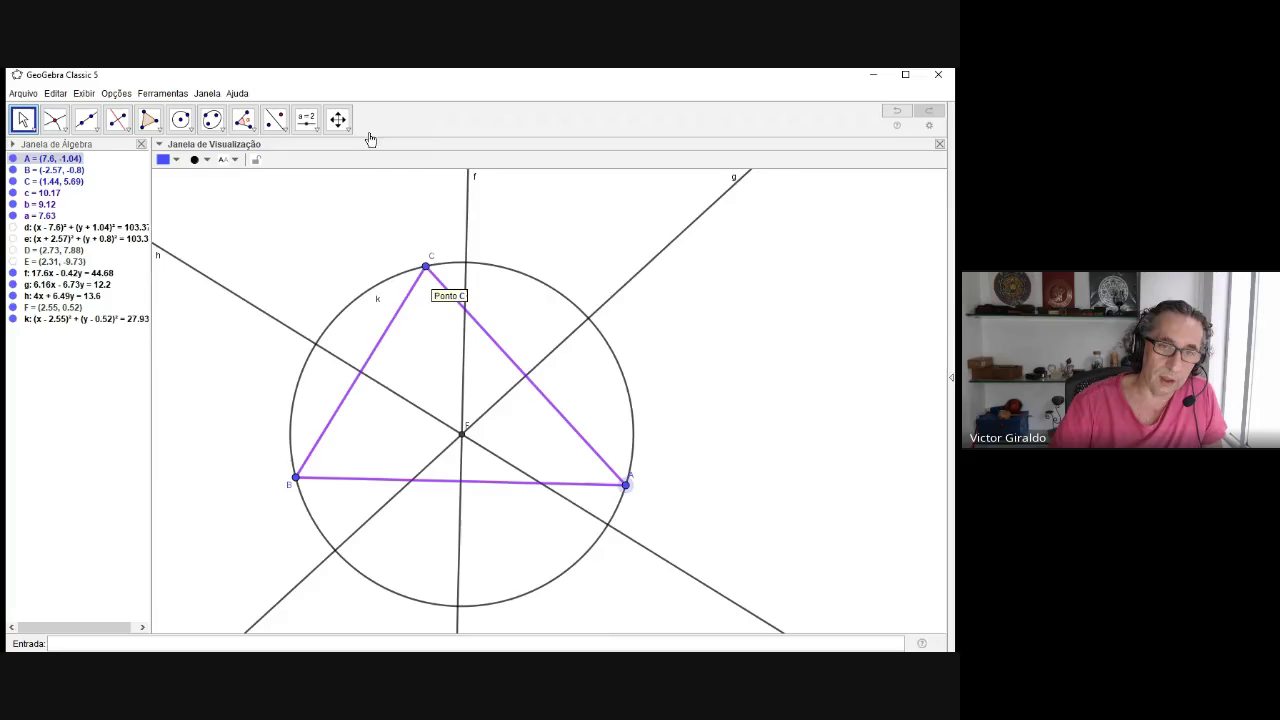
{"action": "mouse_move", "coordinate": [426, 266]}
{"action": "left_mouse_down"}
{"action": "mouse_move", "coordinate": [486, 297]}
{"action": "mouse_move", "coordinate": [491, 286]}
{"action": "mouse_move", "coordinate": [431, 241]}
{"action": "left_mouse_up"}
{"action": "left_click_drag", "start_coordinate": [241, 352], "coordinate": [304, 340]}
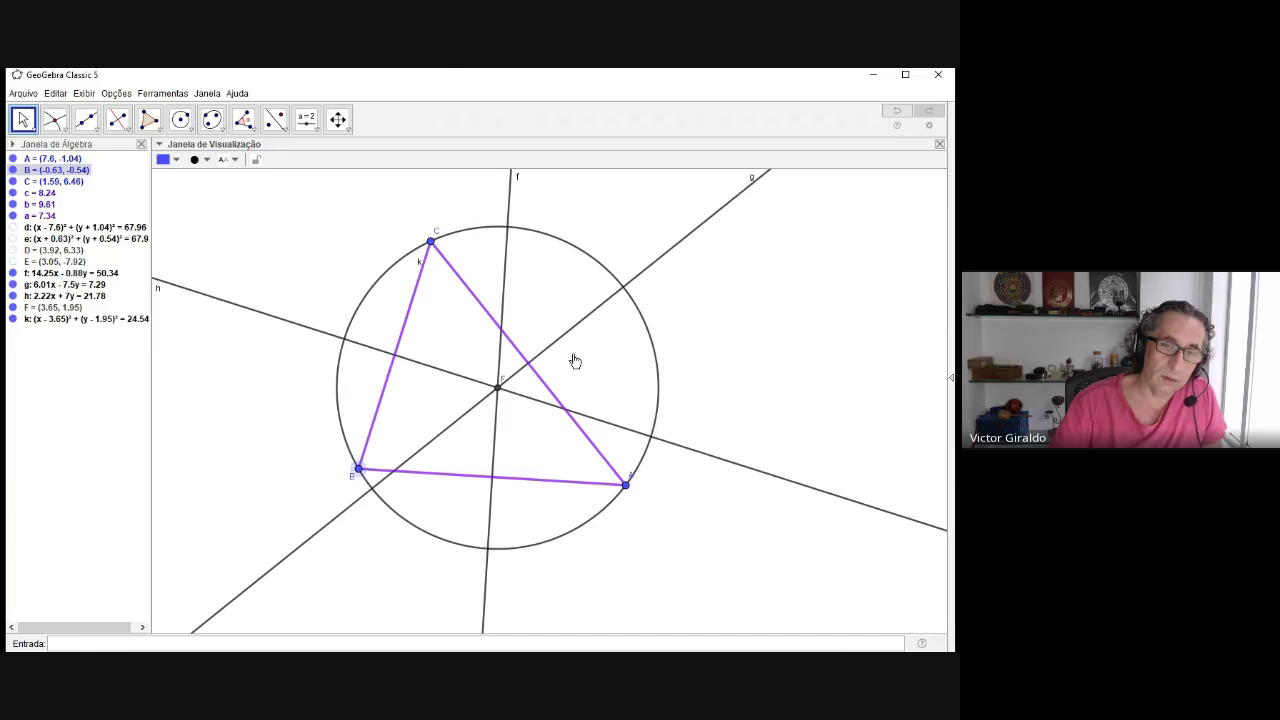
- Move vertex A in stages to about (6.72, 3.22), keeping the other two vertices in place
{"action": "left_click_drag", "start_coordinate": [566, 357], "coordinate": [557, 247]}
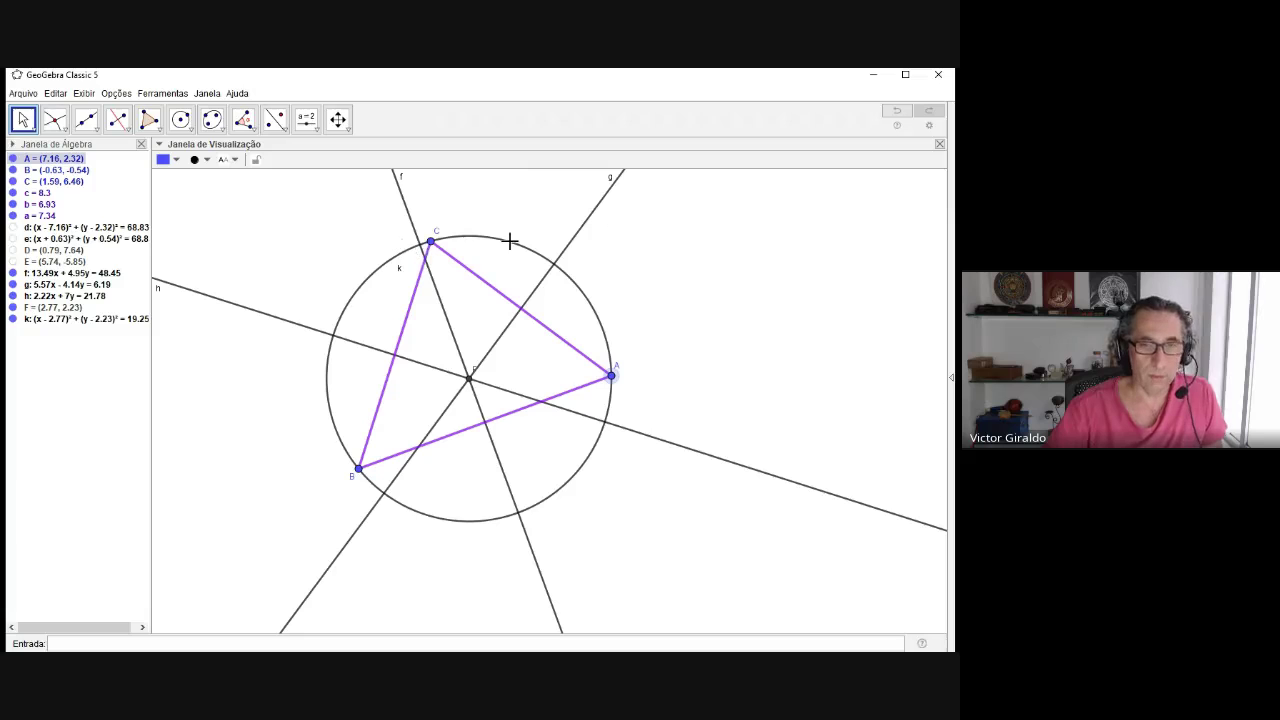
{"action": "mouse_move", "coordinate": [556, 243]}
{"action": "left_mouse_down"}
{"action": "mouse_move", "coordinate": [551, 206]}
{"action": "mouse_move", "coordinate": [537, 240]}
{"action": "left_mouse_up"}
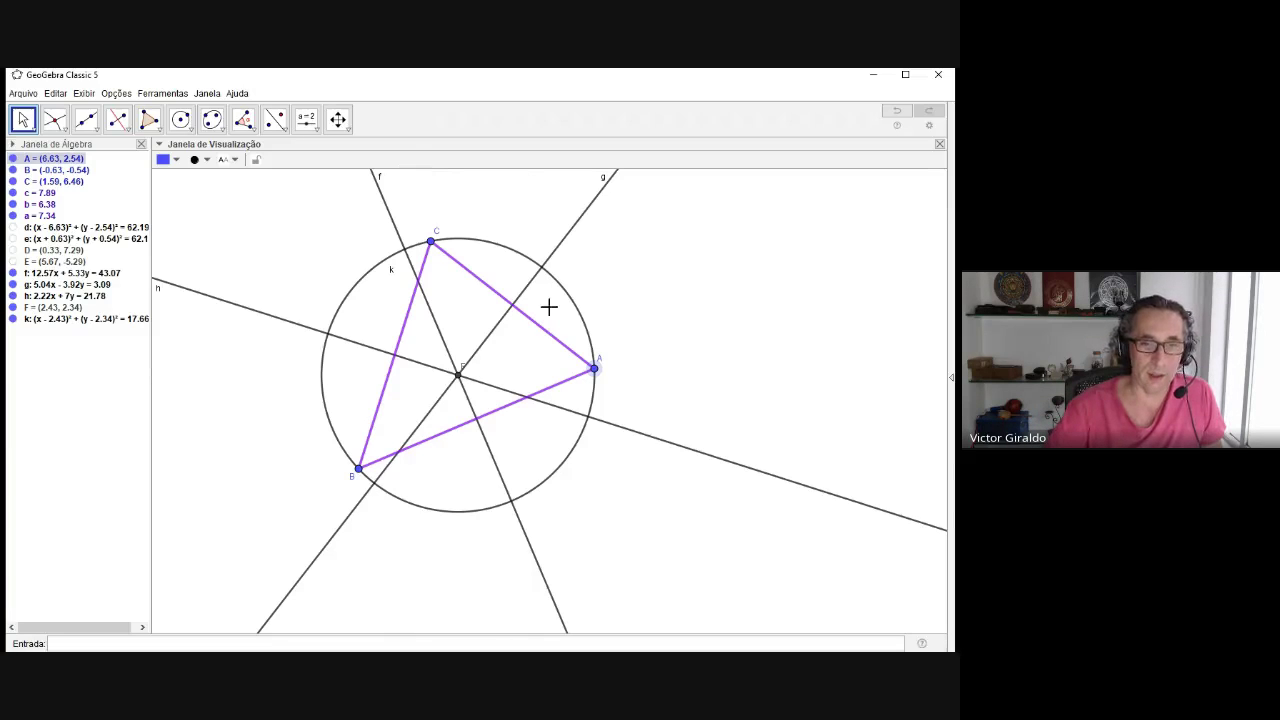
{"action": "left_click_drag", "start_coordinate": [539, 240], "coordinate": [542, 218]}
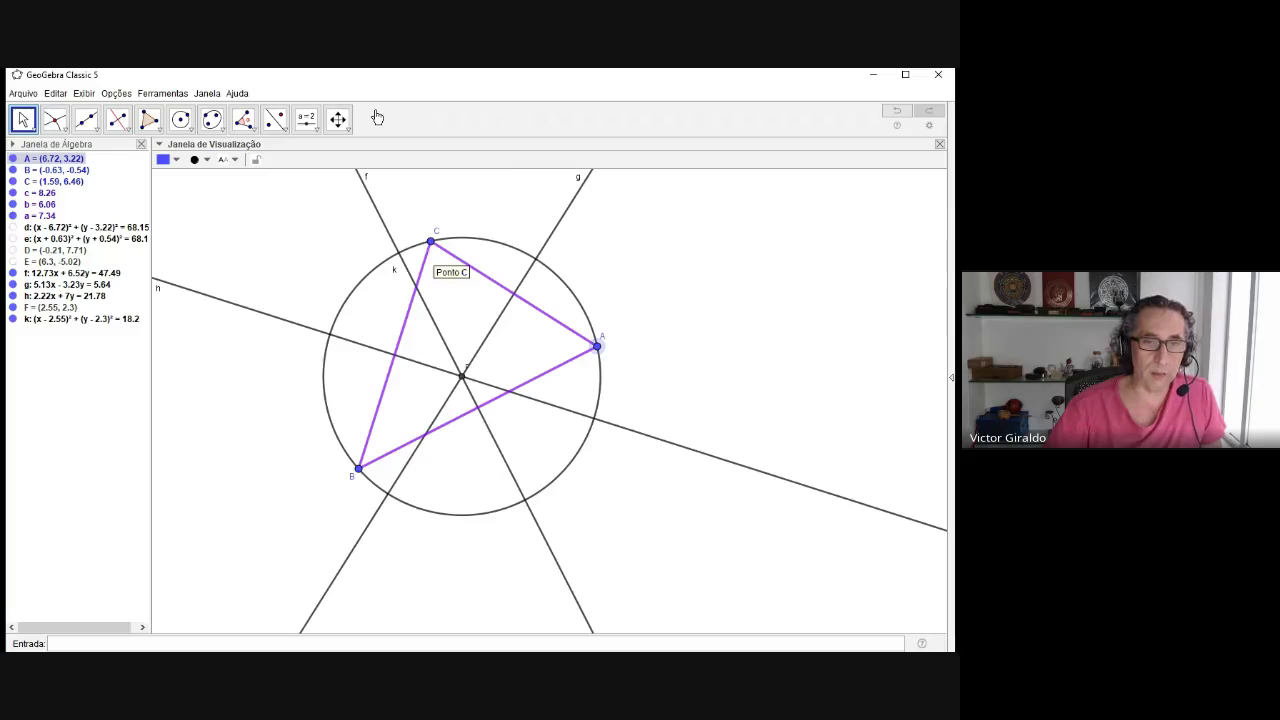
- Move vertex C around above side AB and leave it at about (1.59, 7.03)
{"action": "key", "text": "Left"}
{"action": "key", "text": "Left"}
{"action": "key", "text": "Left"}
{"action": "key", "text": "Left"}
{"action": "key", "text": "Left"}
{"action": "key", "text": "Up"}
{"action": "key", "text": "Up"}
{"action": "key", "text": "Up"}
{"action": "key", "text": "Up"}
{"action": "key", "text": "Up"}
{"action": "key", "text": "Up"}
{"action": "key", "text": "Up"}
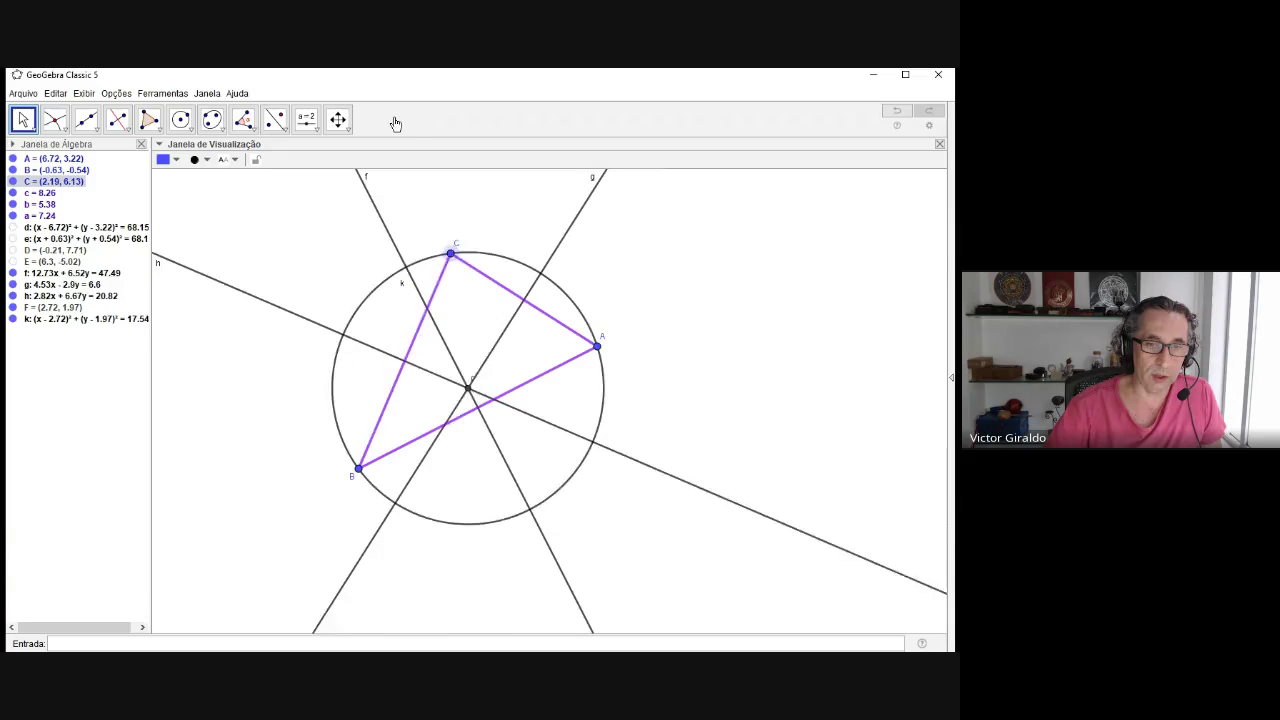
{"action": "key", "text": "Right"}
{"action": "key", "text": "Right"}
{"action": "key", "text": "Right"}
{"action": "key", "text": "Right"}
{"action": "key", "text": "Right"}
{"action": "key", "text": "Down"}
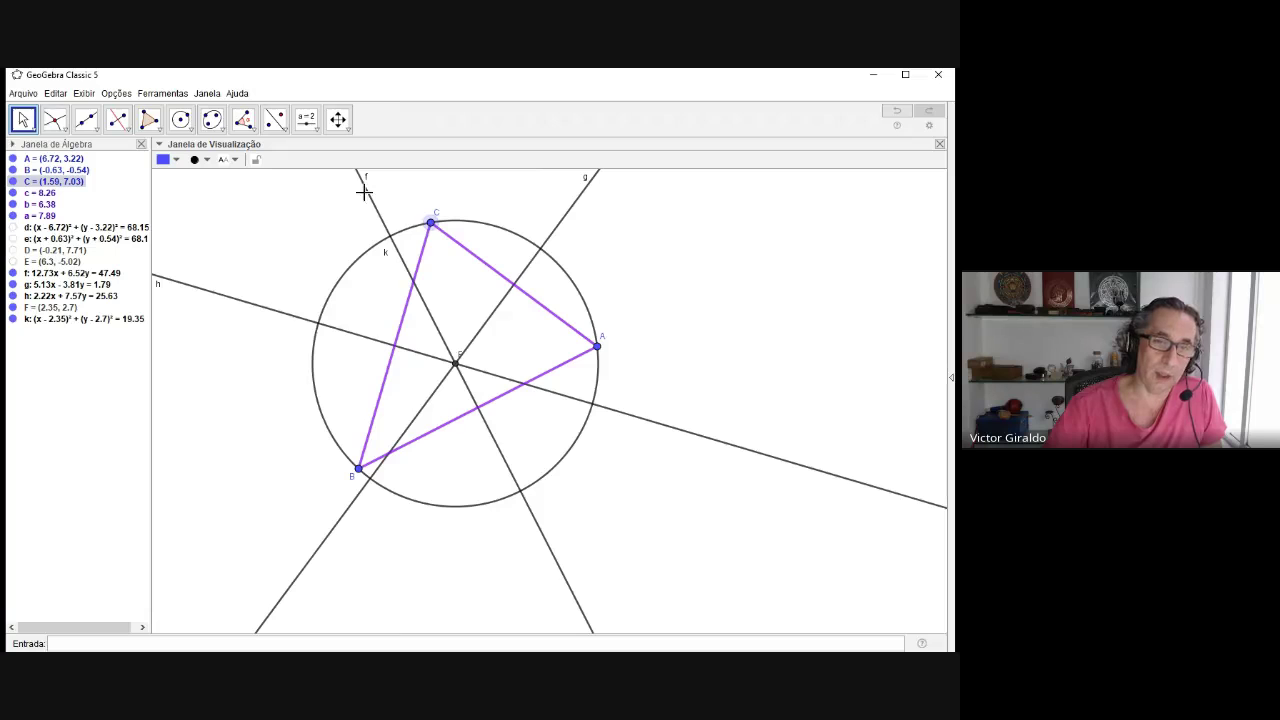
- Reshape the triangle by moving vertex B to about (0.01, -1) and vertex C to about (-1.53, 5.34)
{"action": "left_click_drag", "start_coordinate": [358, 468], "coordinate": [340, 445]}
{"action": "left_click_drag", "start_coordinate": [283, 313], "coordinate": [323, 357]}
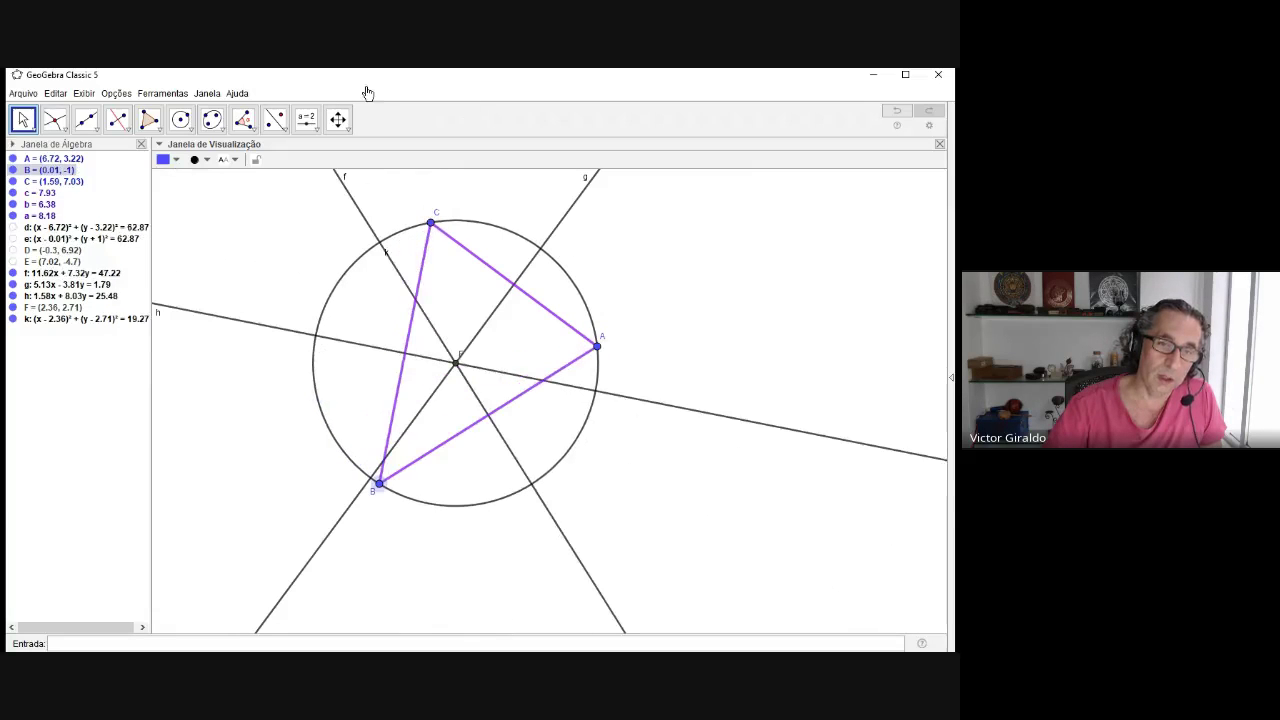
{"action": "left_click_drag", "start_coordinate": [384, 91], "coordinate": [275, 148]}
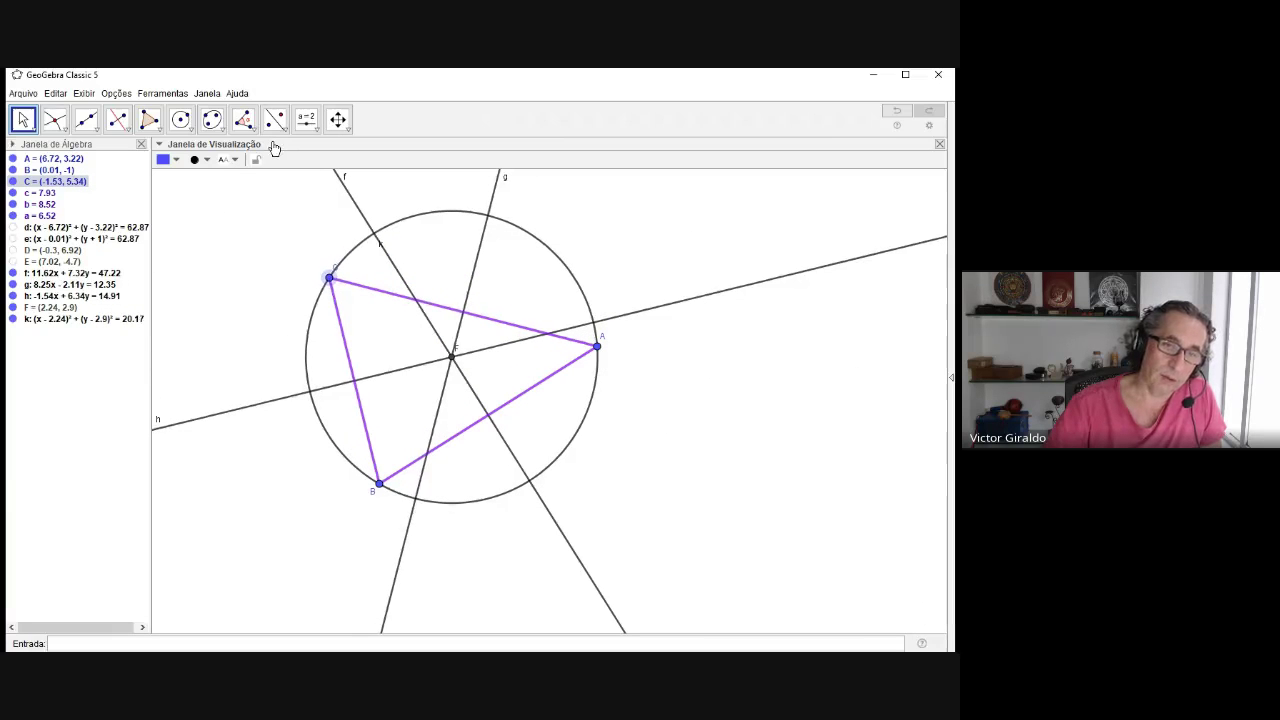